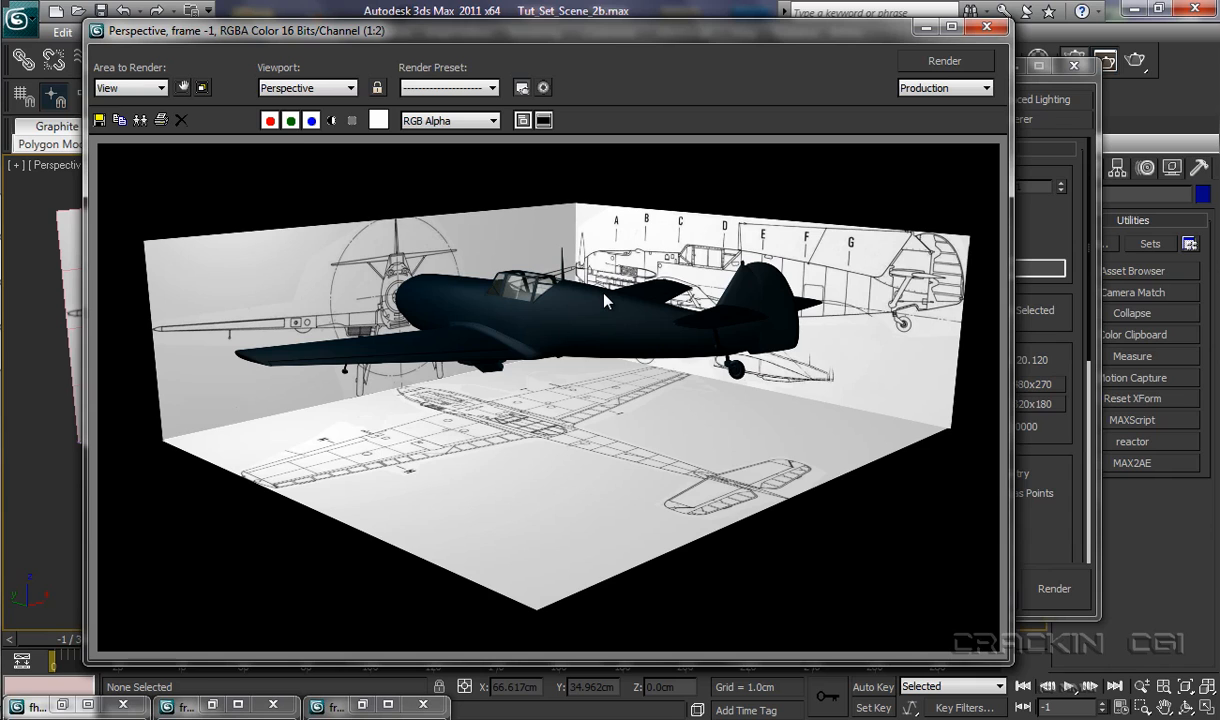
Step: Bring up the reference photos fhc_bf109e_09.jpg, frouch_bf109e_06.jpg and frouch_bf109e_20.jpg and arrange them for comparison
{"action": "left_click", "coordinate": [62, 706]}
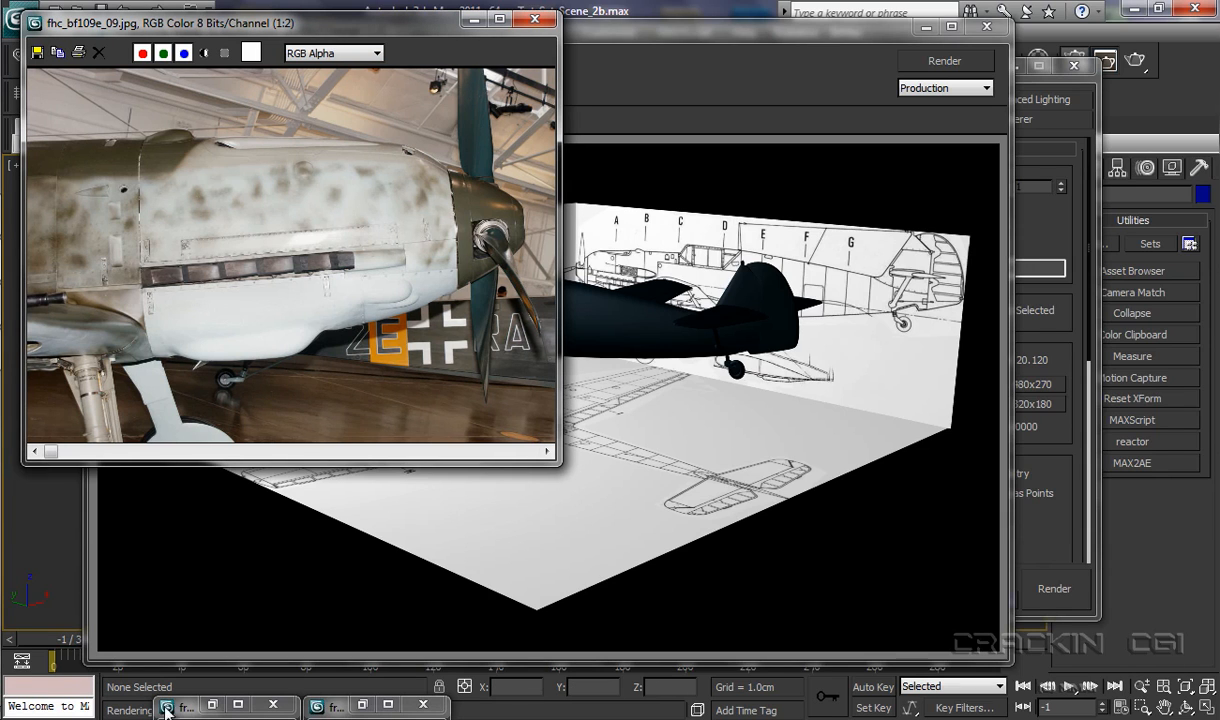
{"action": "left_click", "coordinate": [212, 706]}
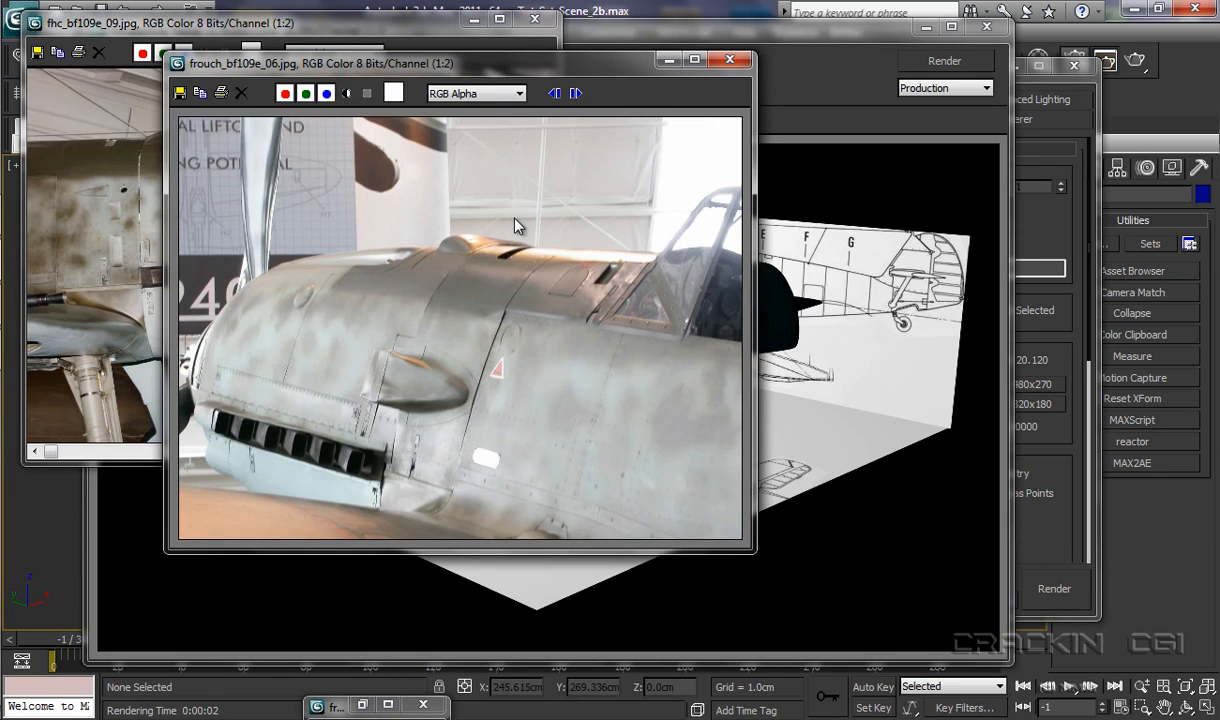
{"action": "left_click_drag", "start_coordinate": [503, 70], "coordinate": [711, 51]}
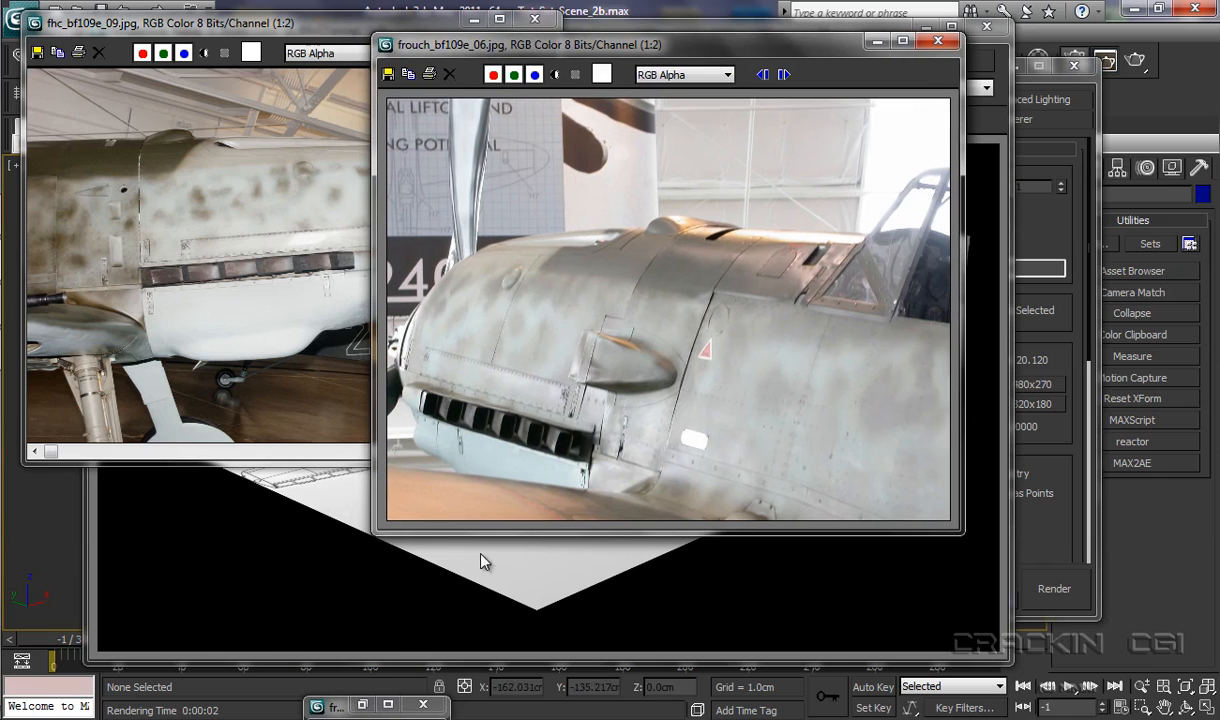
{"action": "left_click", "coordinate": [362, 705]}
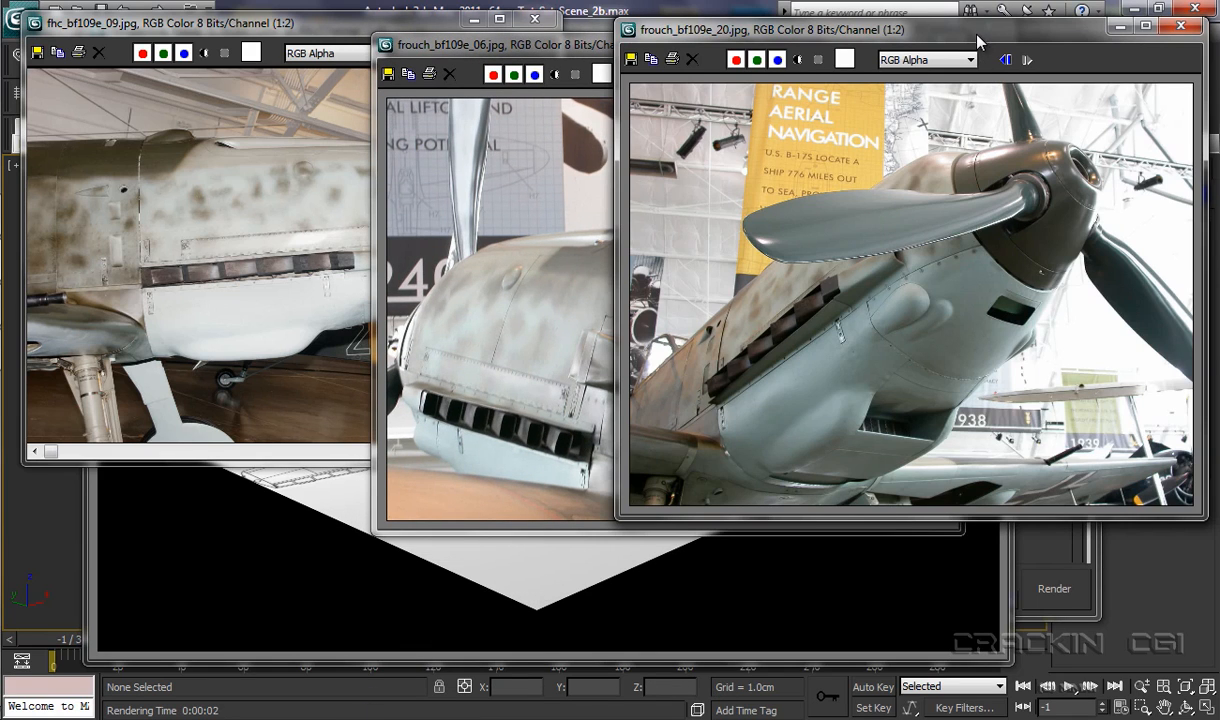
{"action": "left_click_drag", "start_coordinate": [978, 33], "coordinate": [853, 56]}
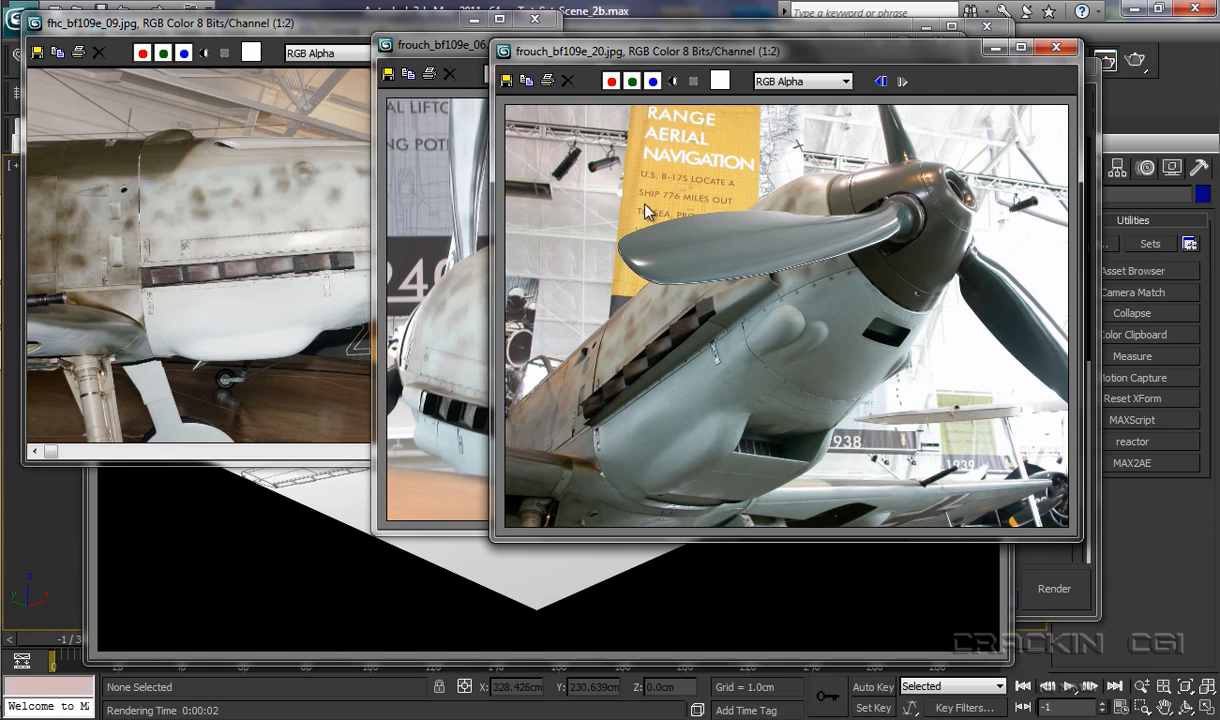
Step: Examine the engine cowling, upper bulge and panel lines of the nose in the reference photos
{"action": "left_click_drag", "start_coordinate": [320, 32], "coordinate": [531, 108]}
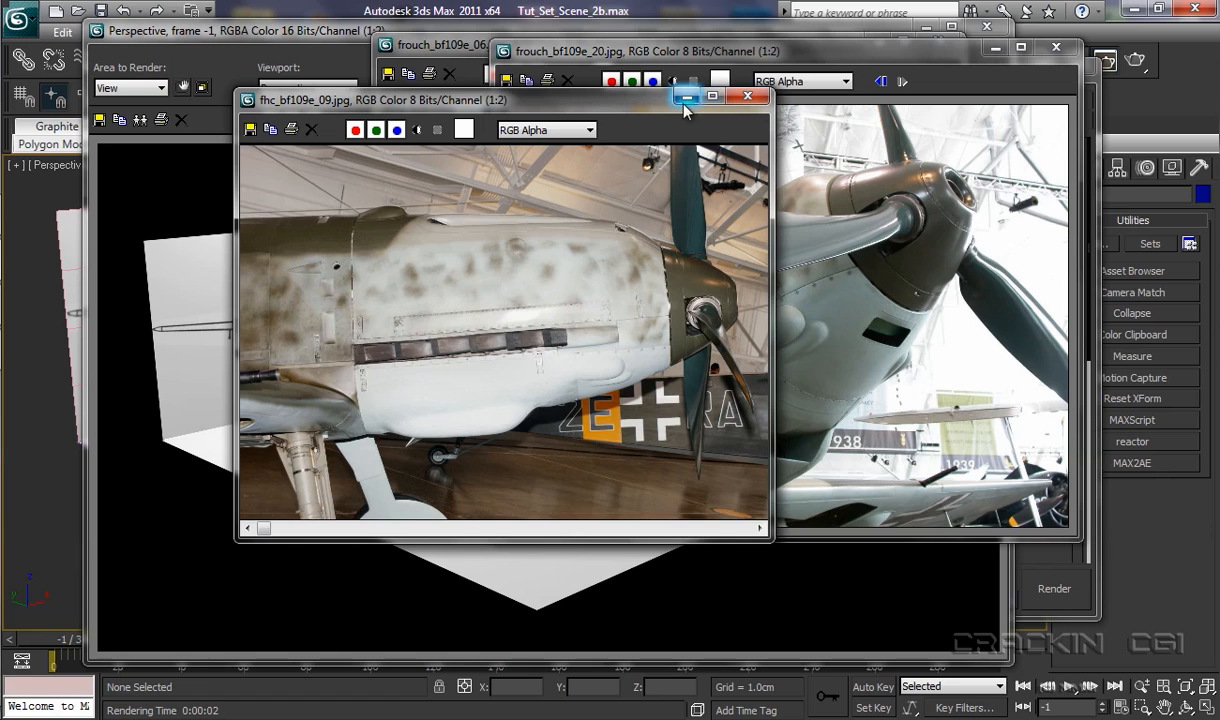
{"action": "left_click", "coordinate": [436, 50]}
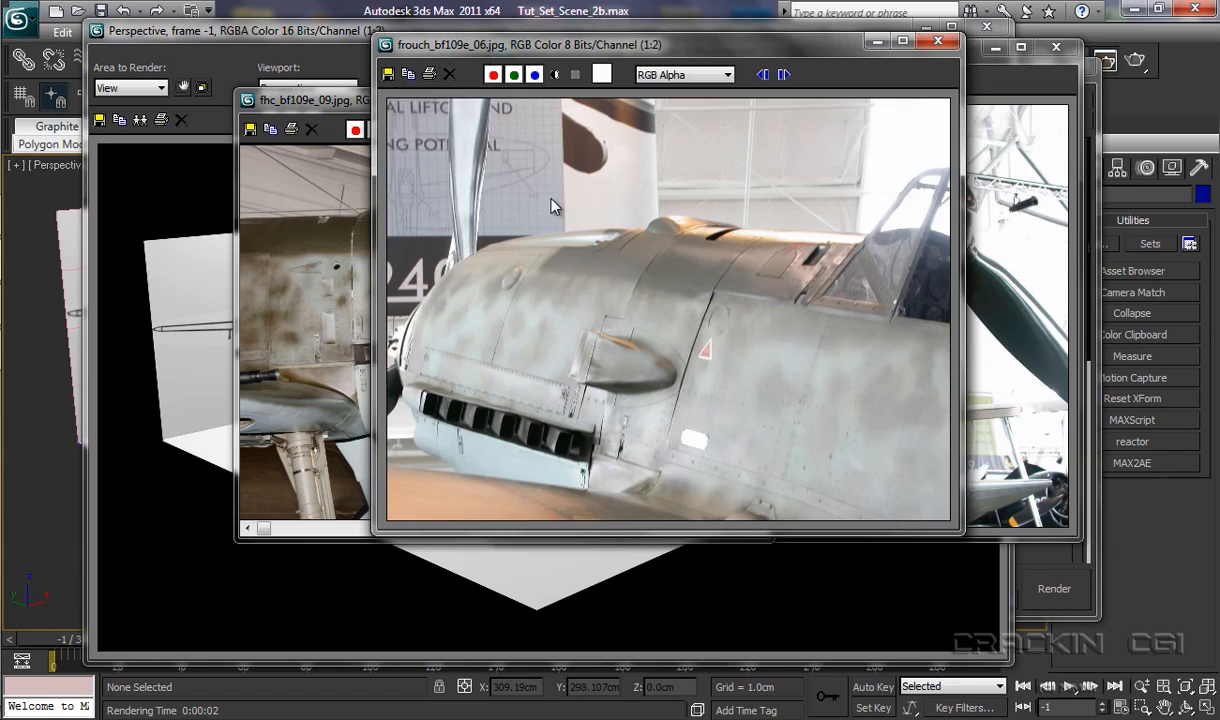
{"action": "left_click_drag", "start_coordinate": [664, 49], "coordinate": [652, 75]}
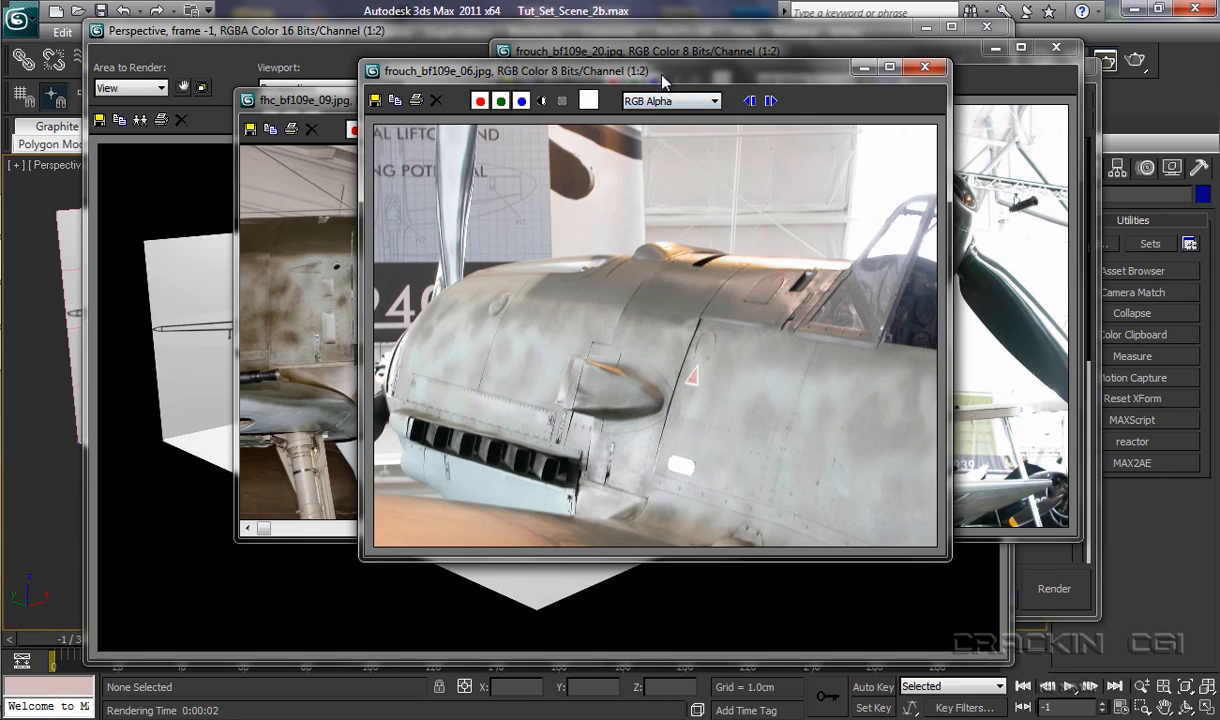
{"action": "left_click_drag", "start_coordinate": [666, 77], "coordinate": [470, 93]}
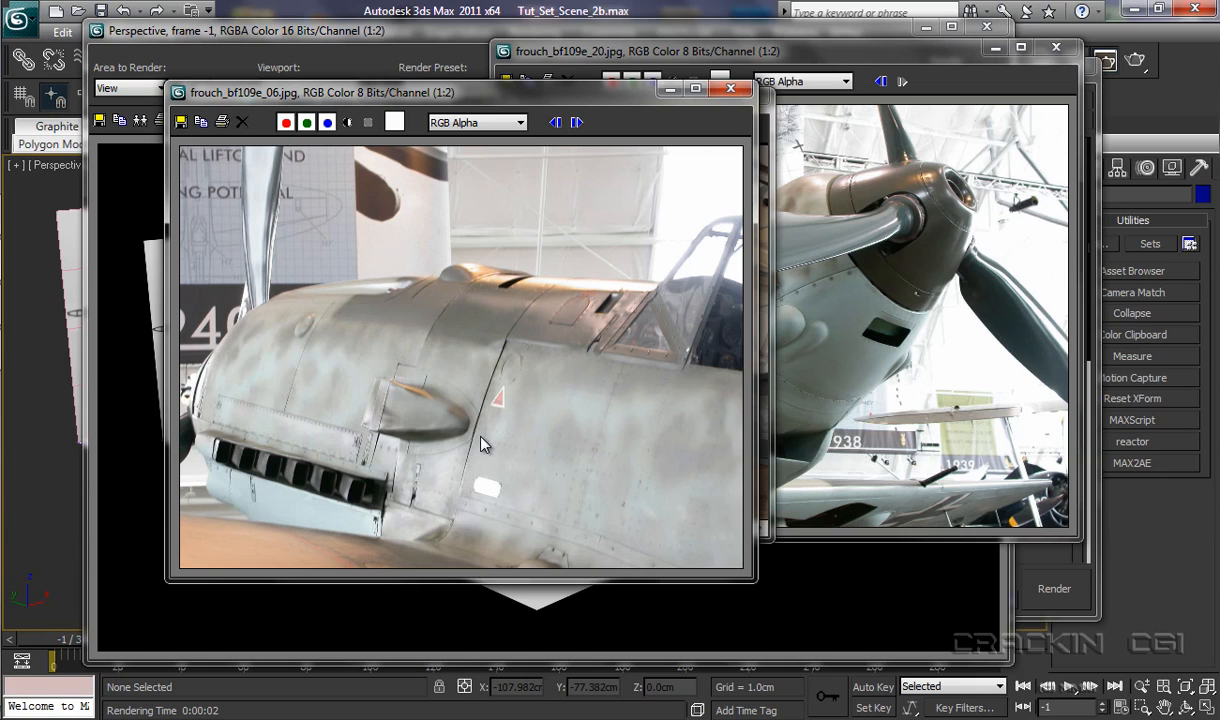
{"action": "left_click_drag", "start_coordinate": [468, 99], "coordinate": [624, 95]}
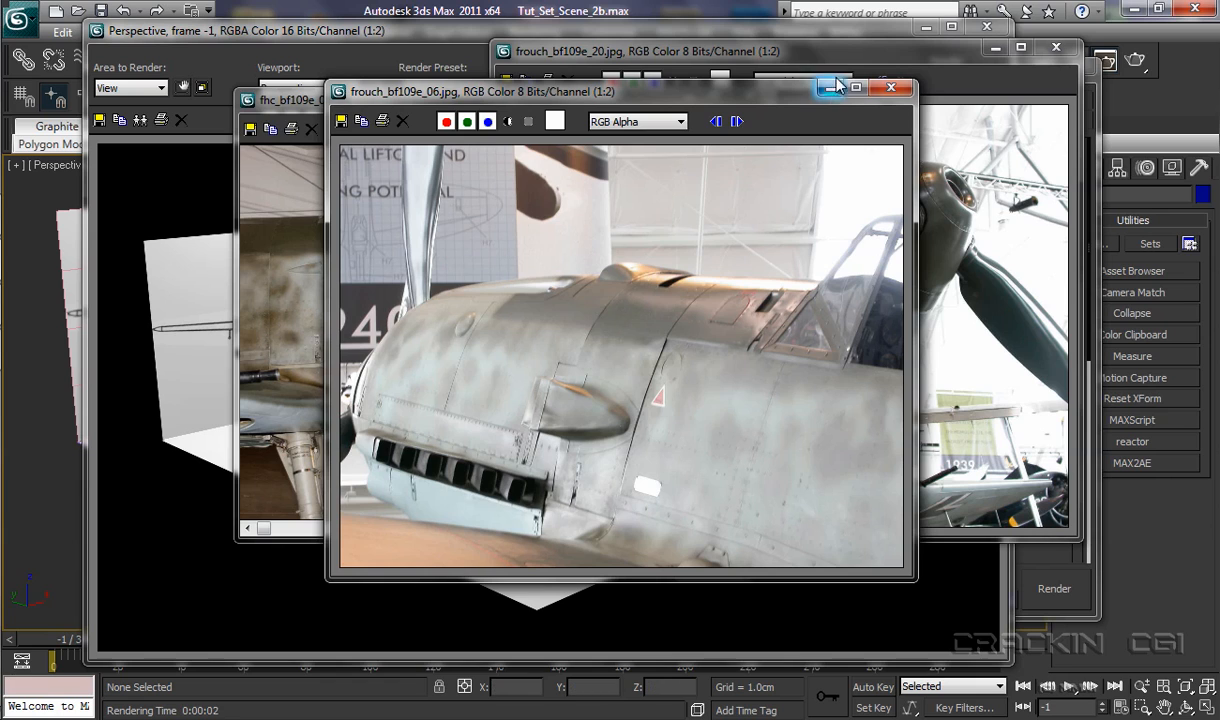
{"action": "left_click_drag", "start_coordinate": [847, 53], "coordinate": [648, 57]}
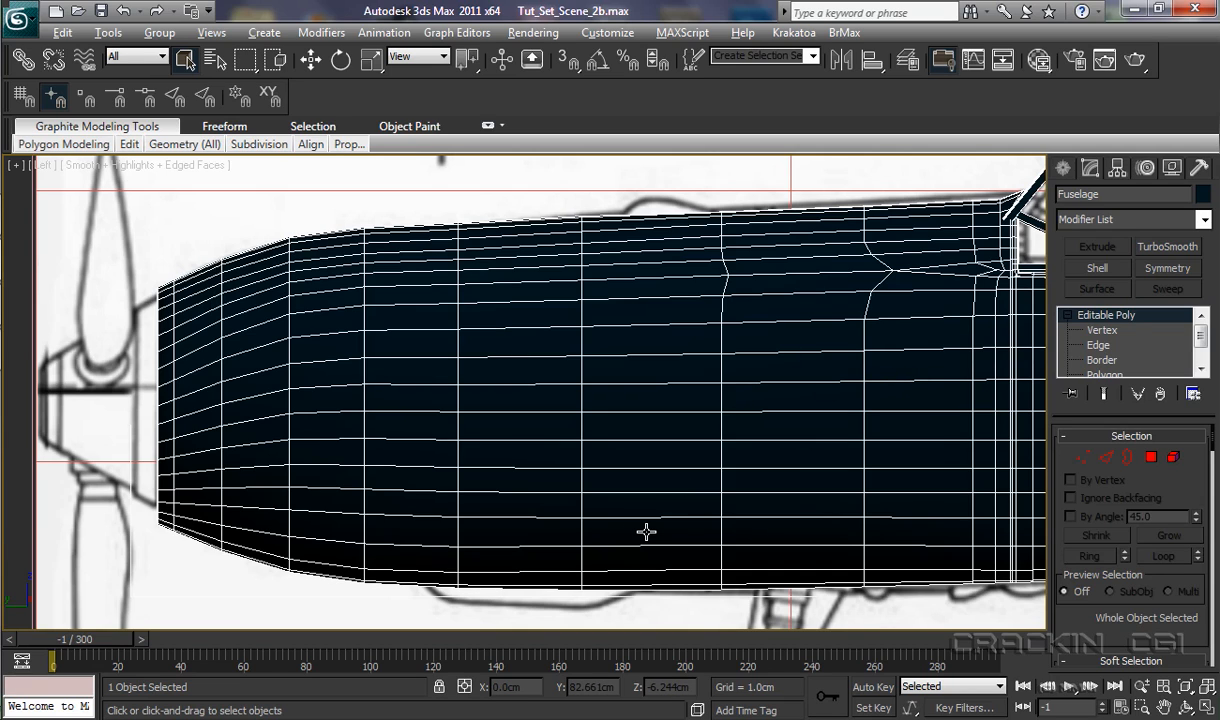
Step: Make the Fuselage see-through and add three vertical edge loops with Swift Loop, one ahead of the upper cowling bulge and two near its rear
{"action": "key", "text": "alt+x"}
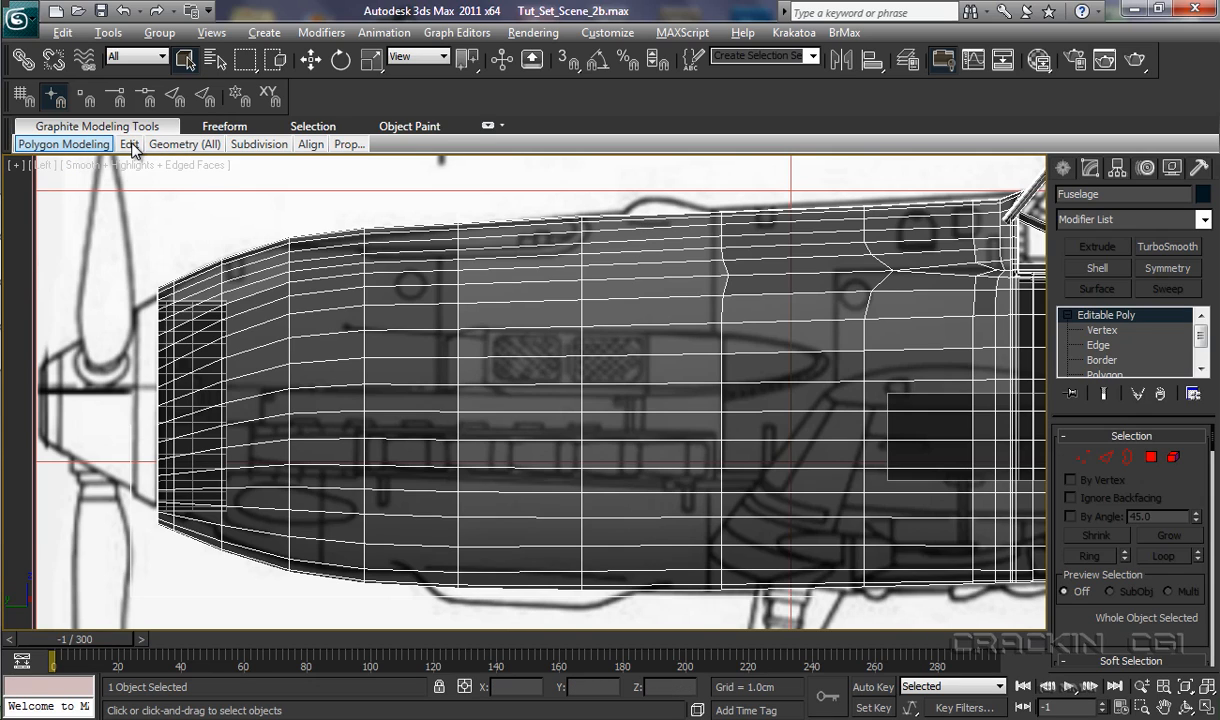
{"action": "mouse_move", "coordinate": [132, 148]}
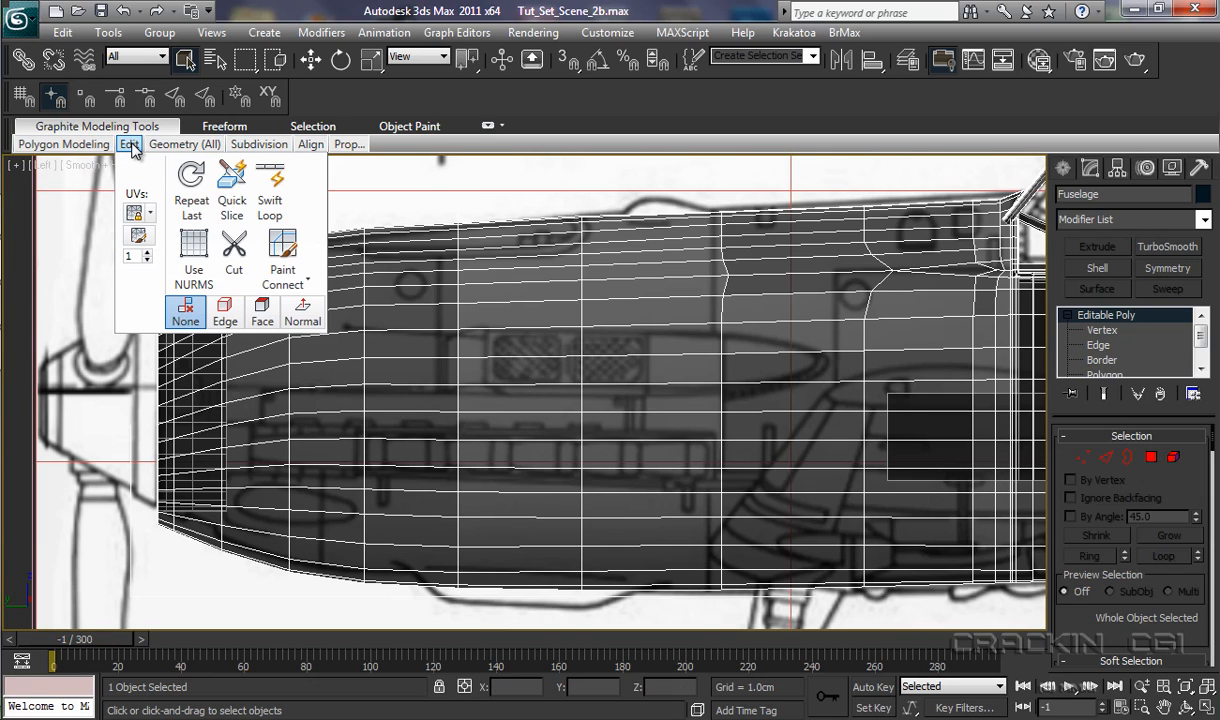
{"action": "left_click", "coordinate": [275, 206]}
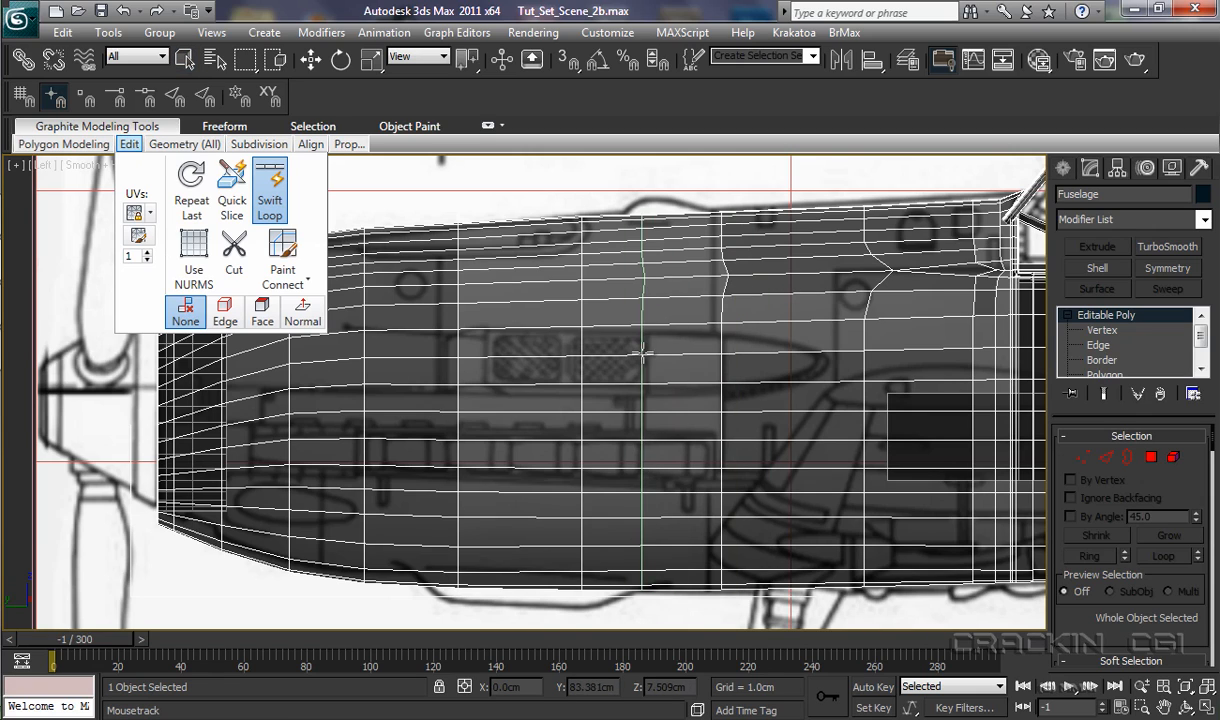
{"action": "left_click", "coordinate": [722, 273]}
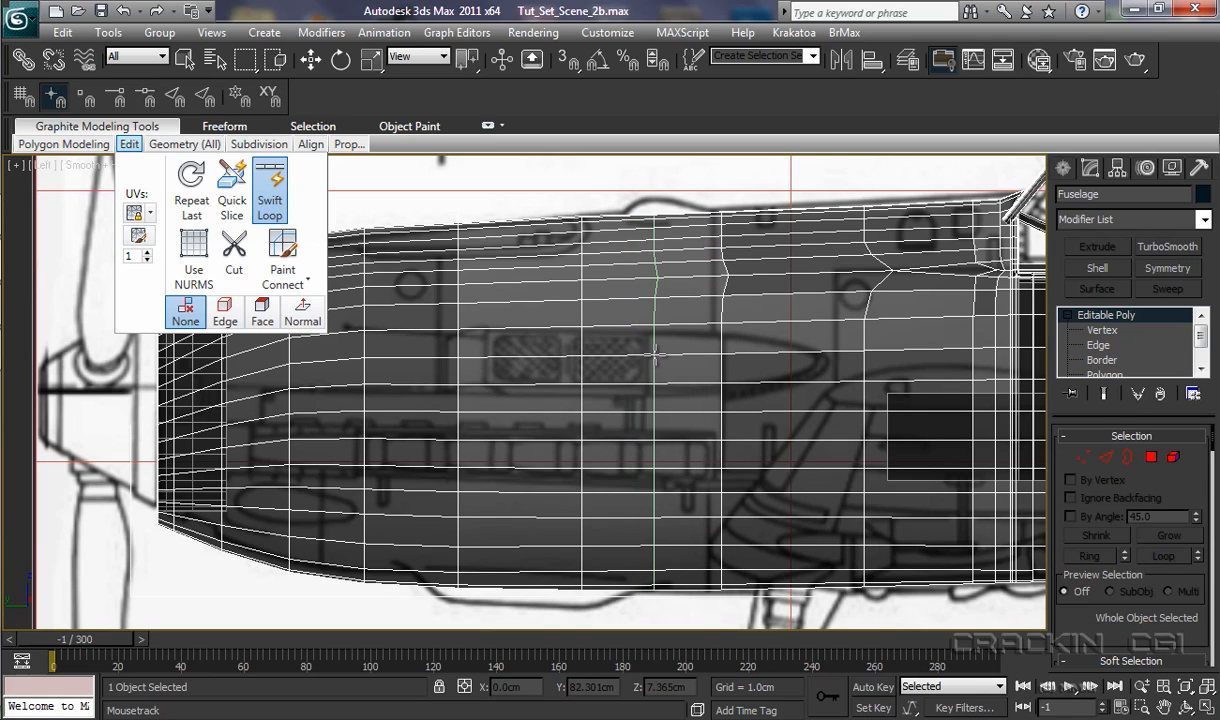
{"action": "left_click", "coordinate": [581, 348]}
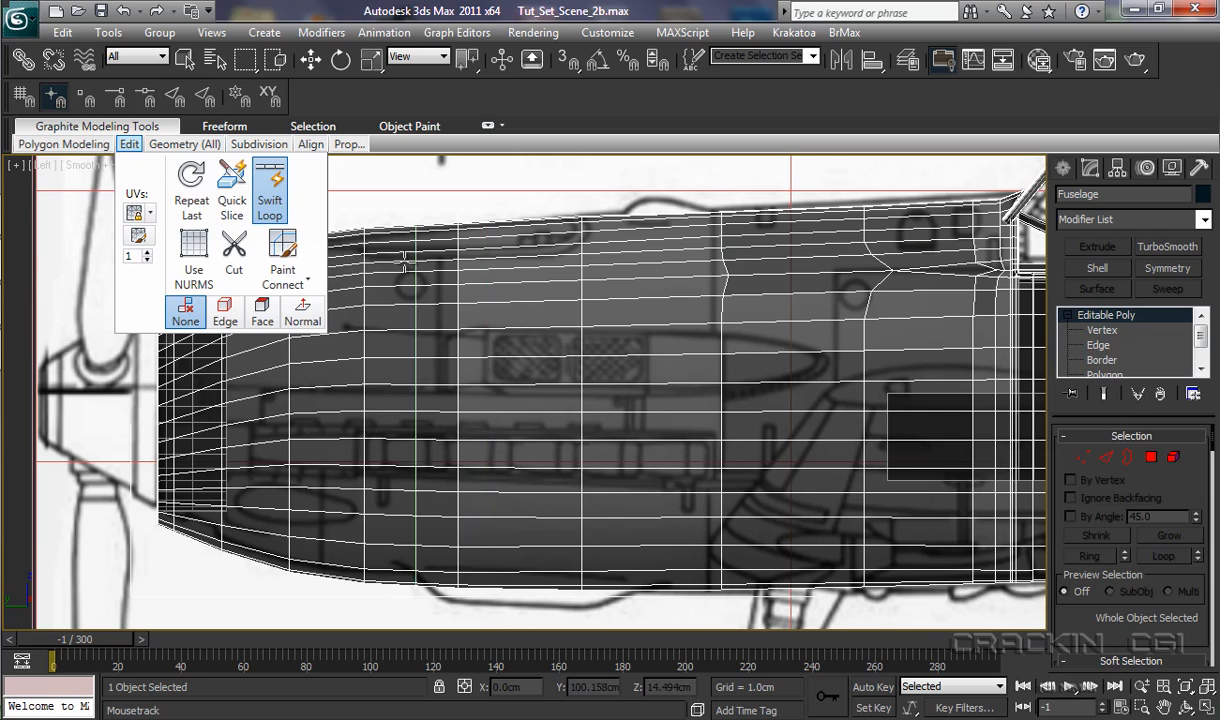
{"action": "left_click", "coordinate": [604, 262]}
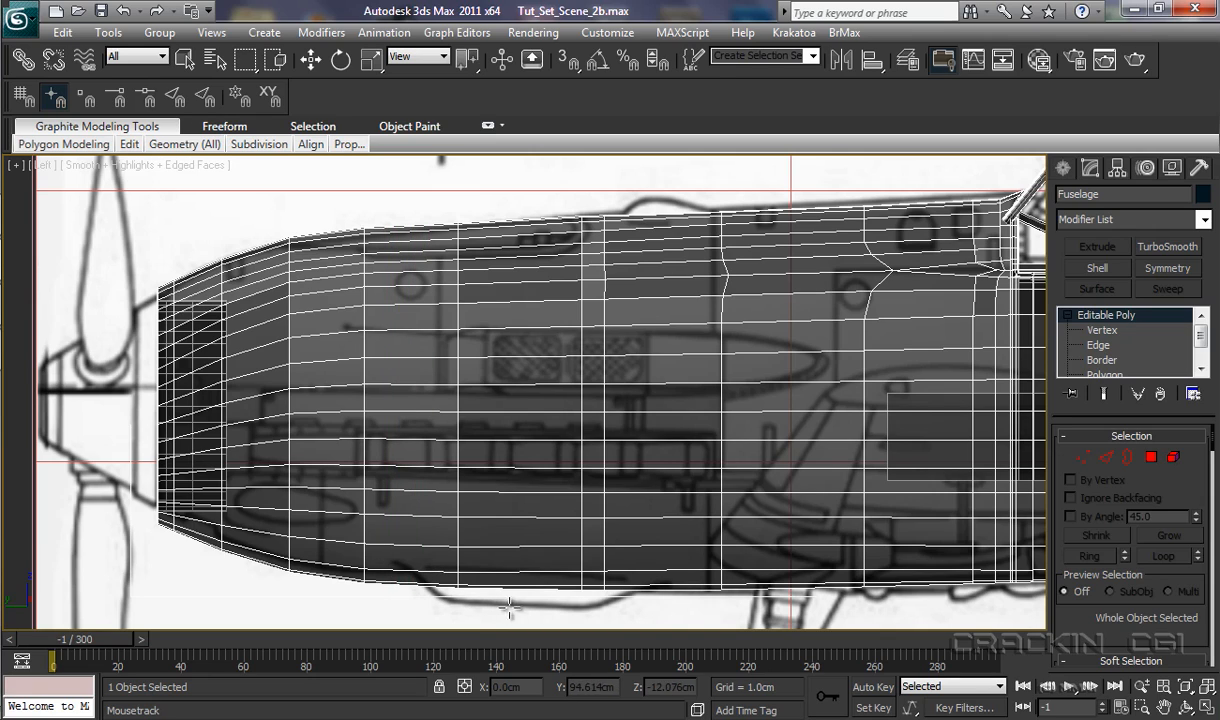
{"action": "left_click", "coordinate": [384, 545]}
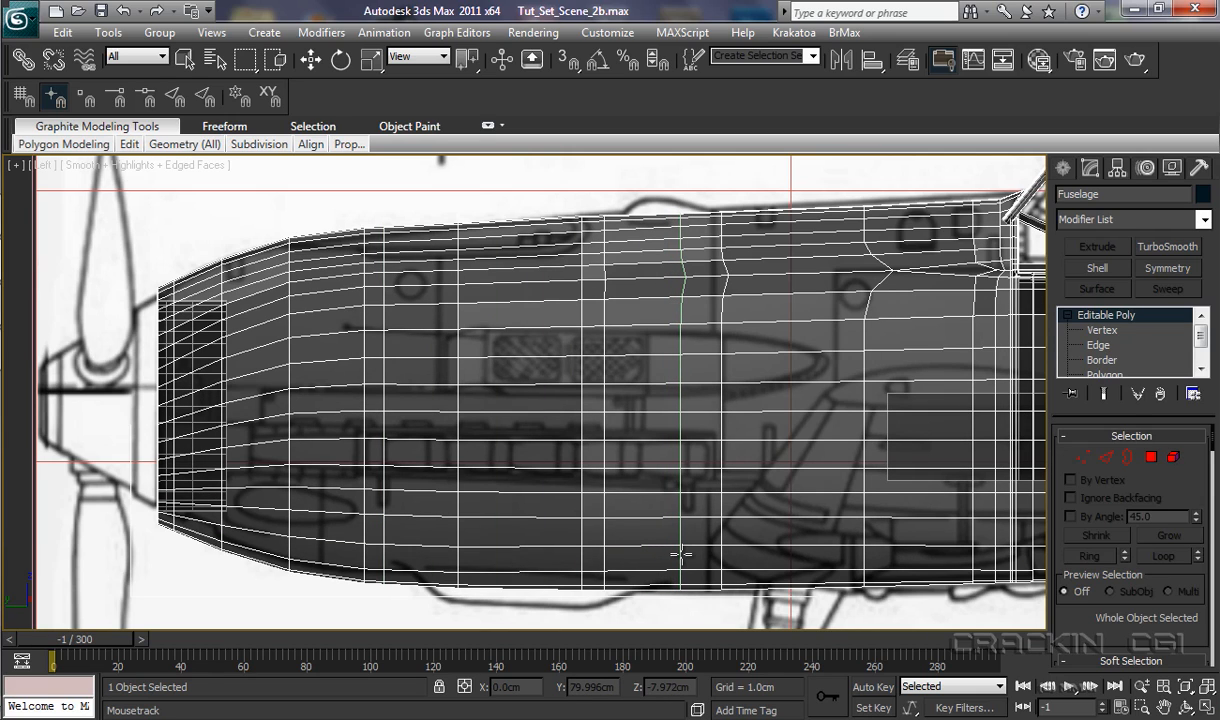
{"action": "left_click", "coordinate": [680, 553]}
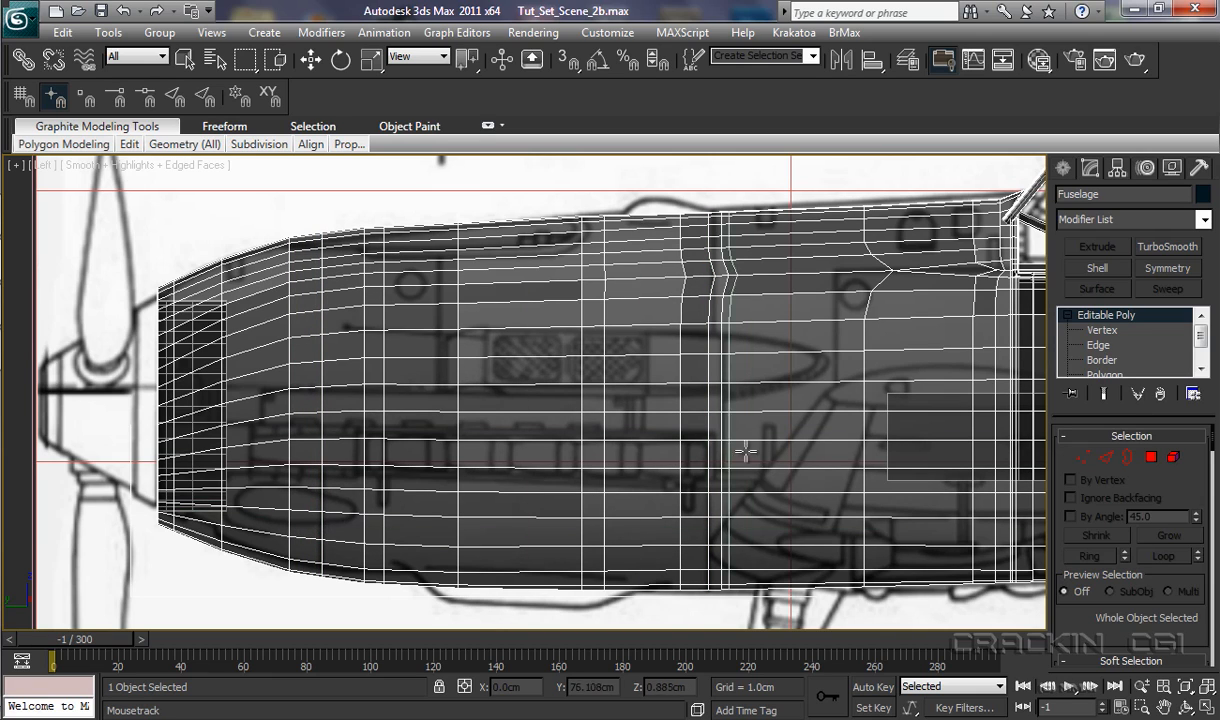
{"action": "right_click", "coordinate": [685, 461]}
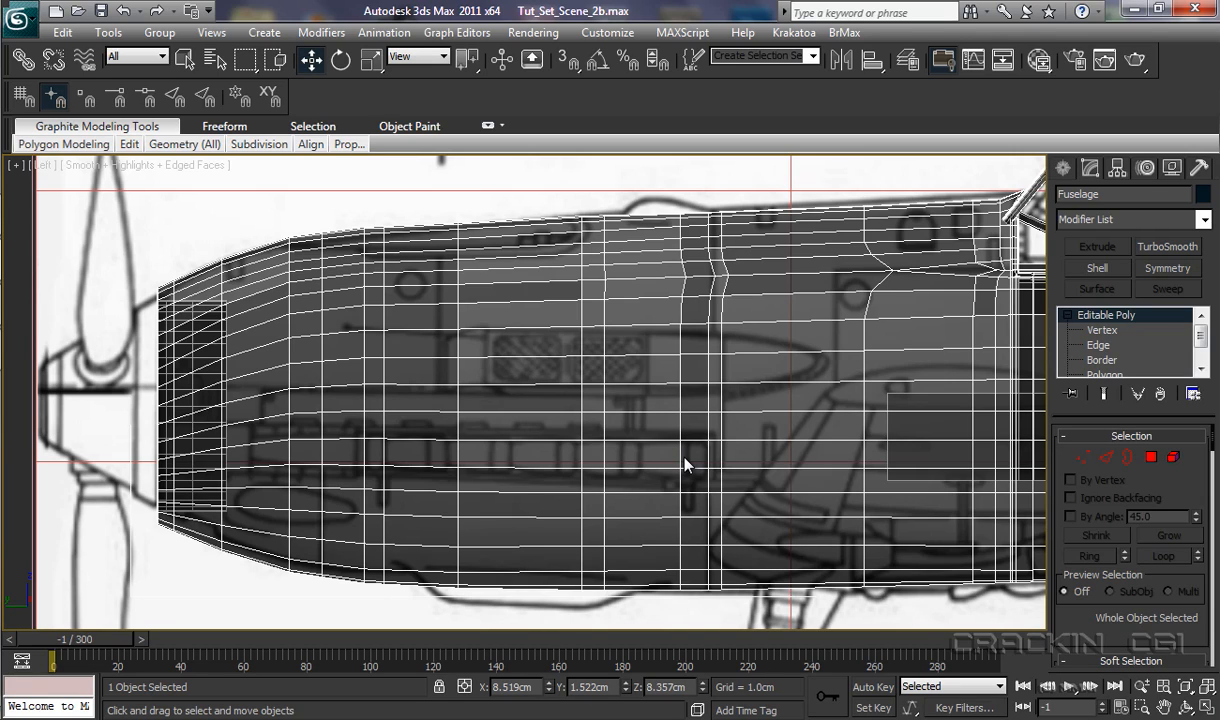
Step: Show the cowling bulge area from the top and enable polygon selection on the Fuselage with Ignore Backfacing on
{"action": "key", "text": "t"}
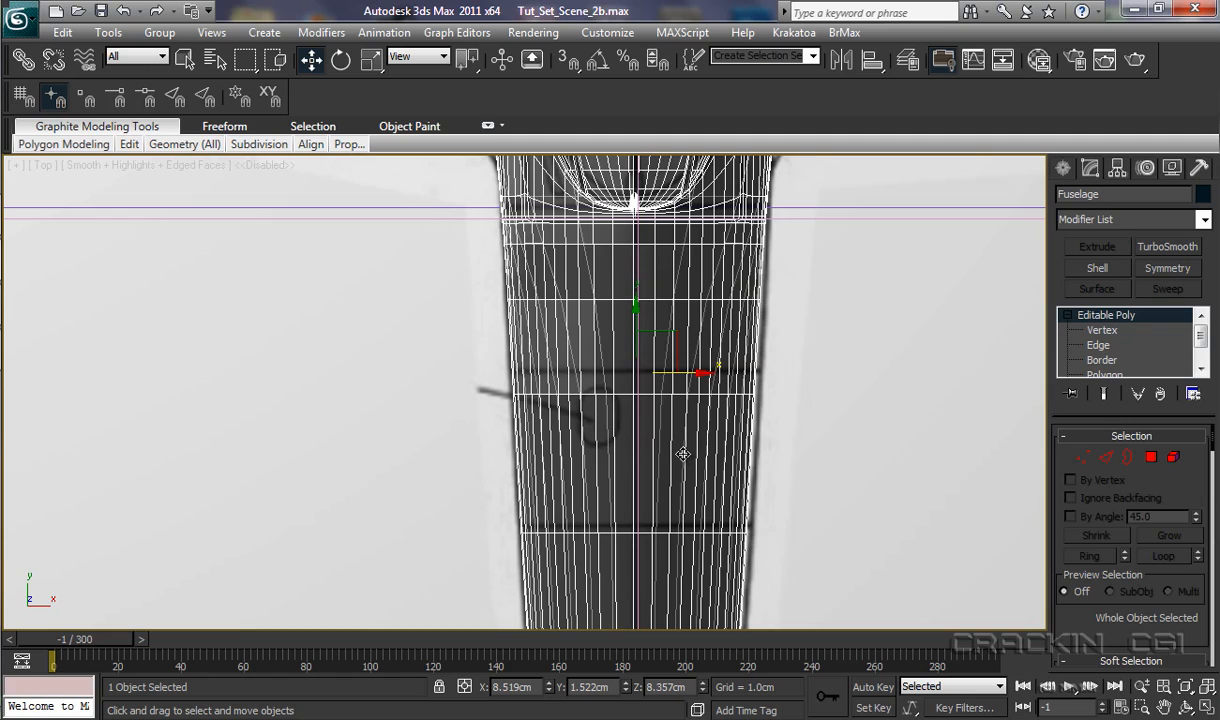
{"action": "middle_click_drag", "start_coordinate": [795, 313], "coordinate": [806, 575]}
{"action": "middle_click_drag", "start_coordinate": [836, 335], "coordinate": [771, 630]}
{"action": "middle_click_drag", "start_coordinate": [771, 349], "coordinate": [775, 628]}
{"action": "middle_click_drag", "start_coordinate": [784, 390], "coordinate": [767, 618]}
{"action": "middle_click_drag", "start_coordinate": [774, 434], "coordinate": [782, 438]}
{"action": "middle_click_drag", "start_coordinate": [776, 384], "coordinate": [771, 325]}
{"action": "middle_click_drag", "start_coordinate": [731, 446], "coordinate": [691, 540]}
{"action": "scroll", "coordinate": [731, 453], "scroll_direction": "up", "scroll_amount": 4}
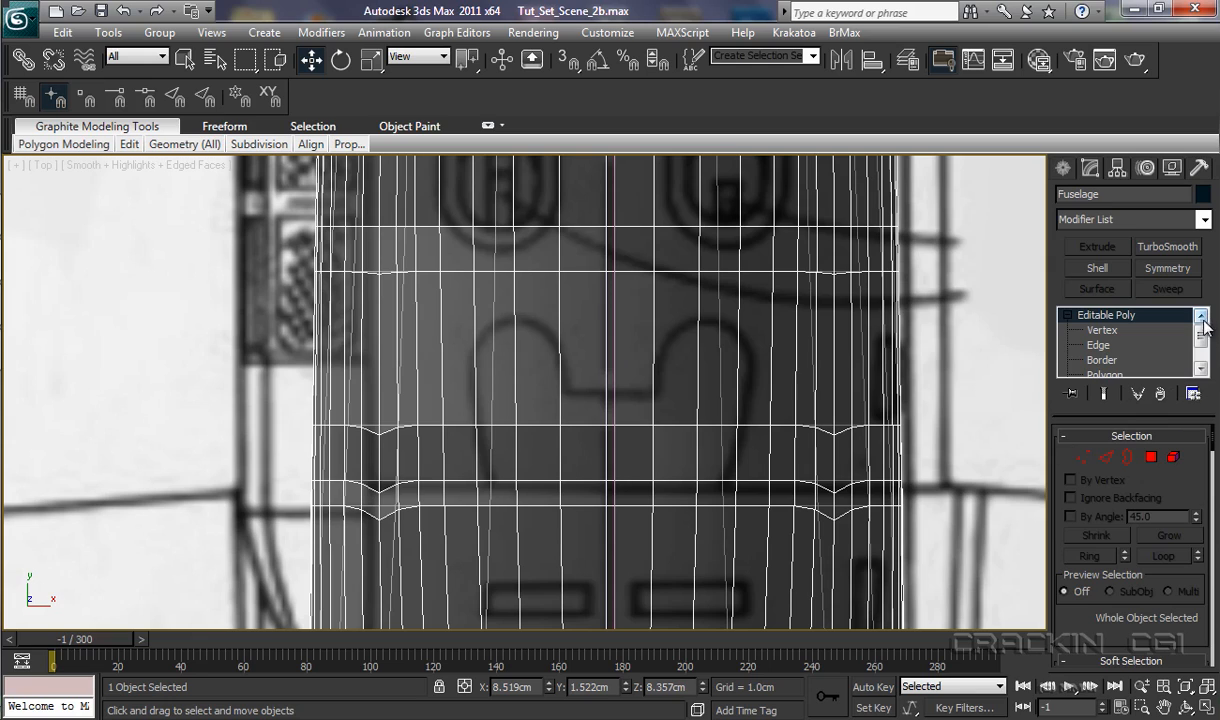
{"action": "scroll", "coordinate": [1200, 340], "scroll_direction": "down", "scroll_amount": 2}
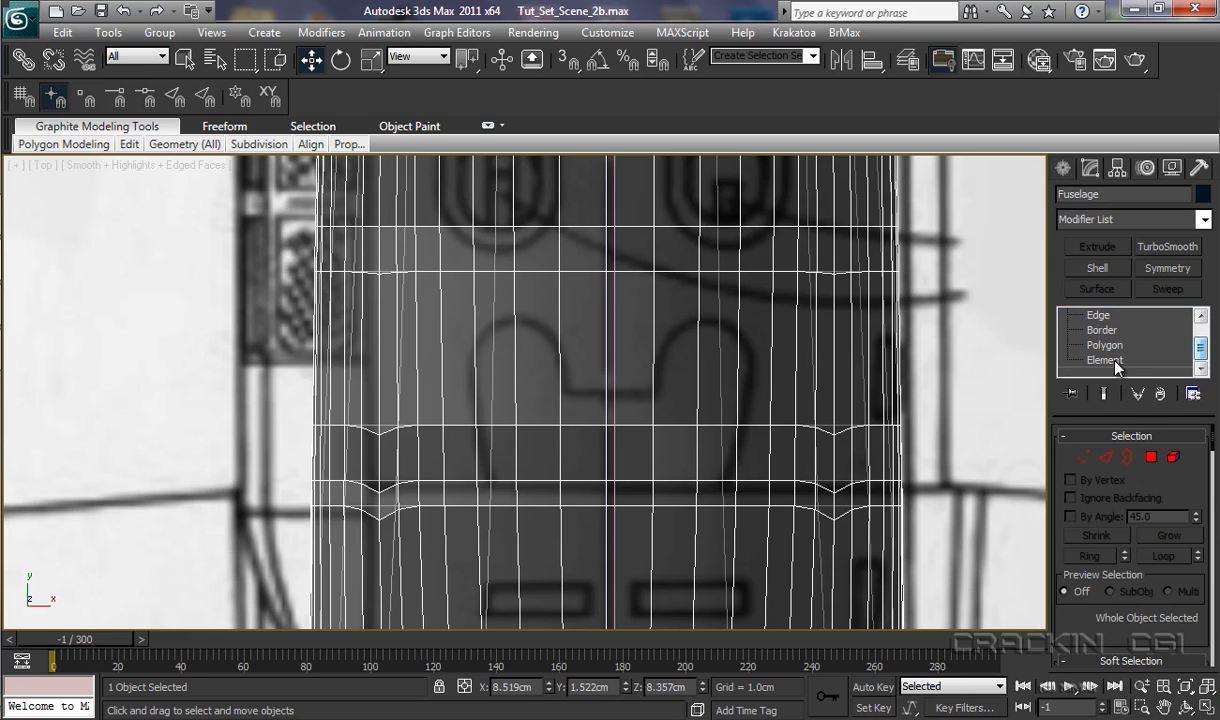
{"action": "left_click", "coordinate": [1105, 345]}
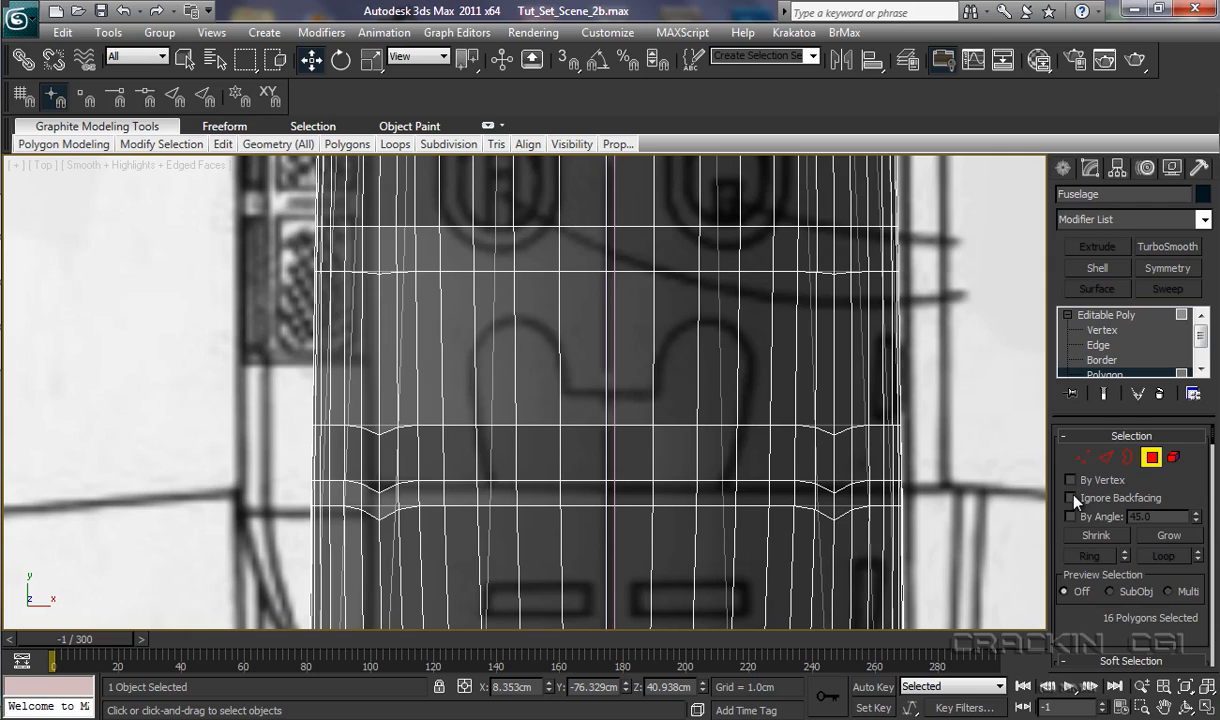
{"action": "left_click", "coordinate": [1072, 498]}
Step: Select the block of Fuselage polygons covering the upper cowling bulge outline, eight polygons across and three rows deep
{"action": "left_click", "coordinate": [460, 345]}
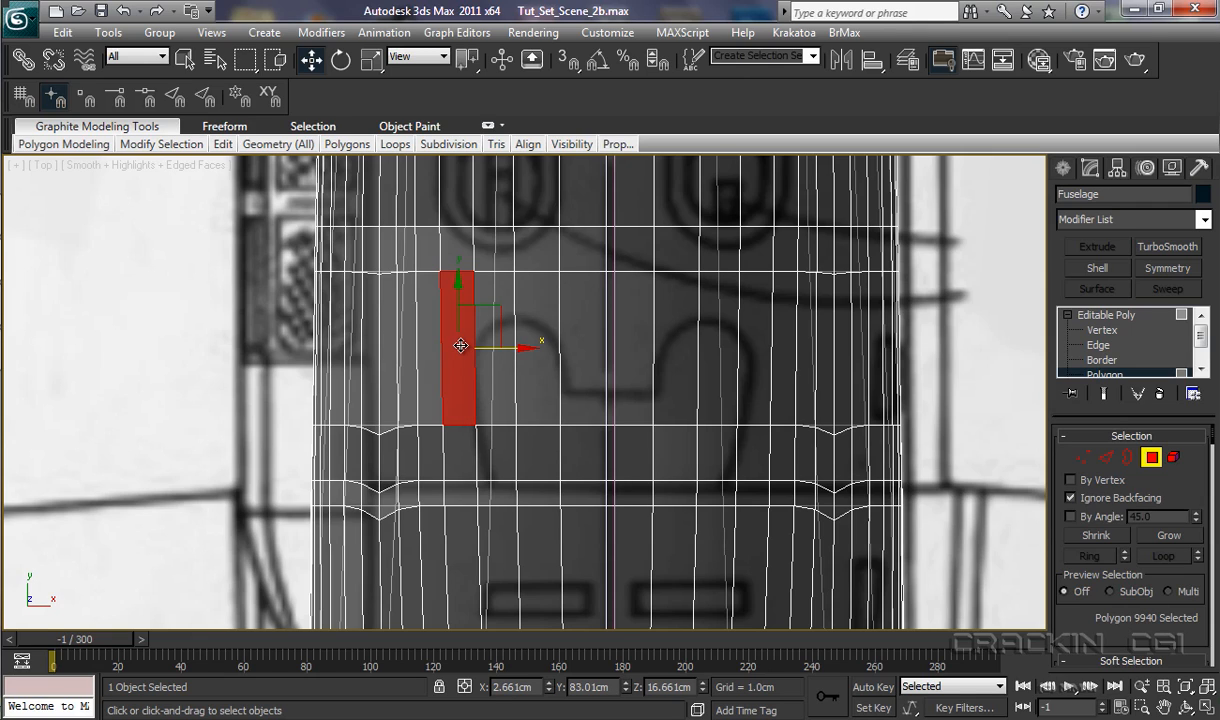
{"action": "left_click", "coordinate": [457, 449], "text": "ctrl"}
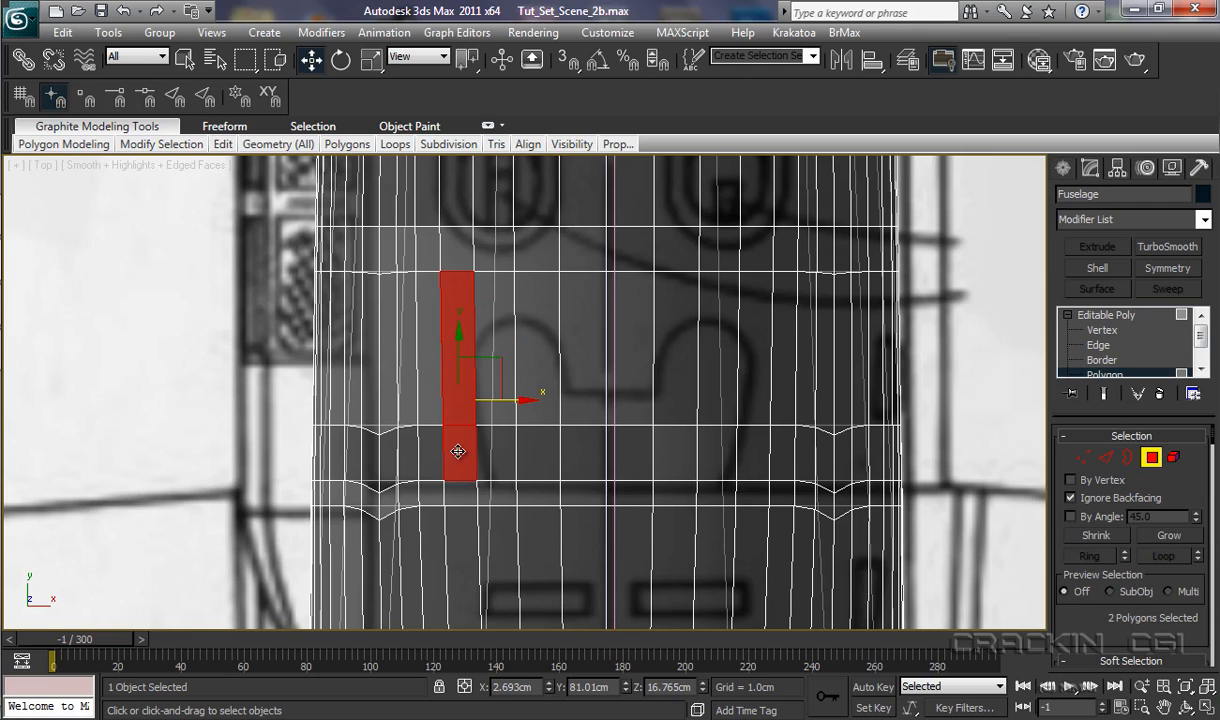
{"action": "left_click", "coordinate": [453, 492], "text": "ctrl"}
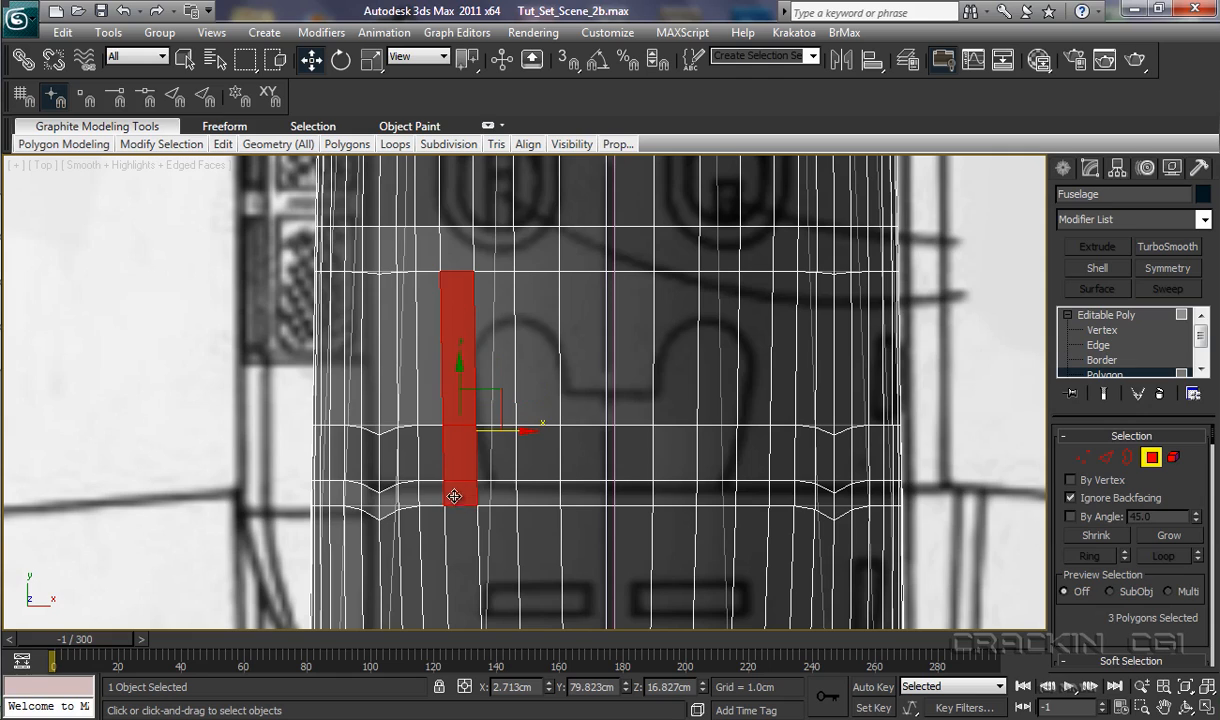
{"action": "left_click", "coordinate": [496, 495], "text": "ctrl"}
{"action": "left_click", "coordinate": [492, 452], "text": "ctrl"}
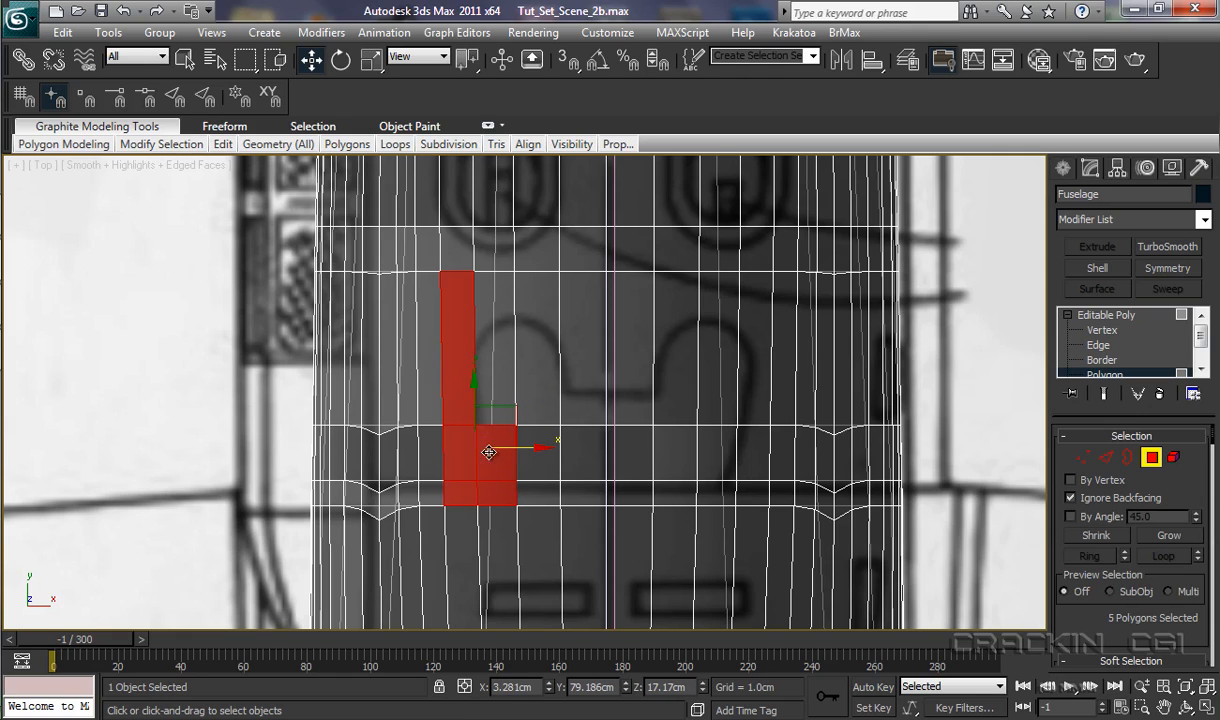
{"action": "left_click", "coordinate": [488, 385], "text": "ctrl"}
{"action": "left_click", "coordinate": [550, 365], "text": "ctrl"}
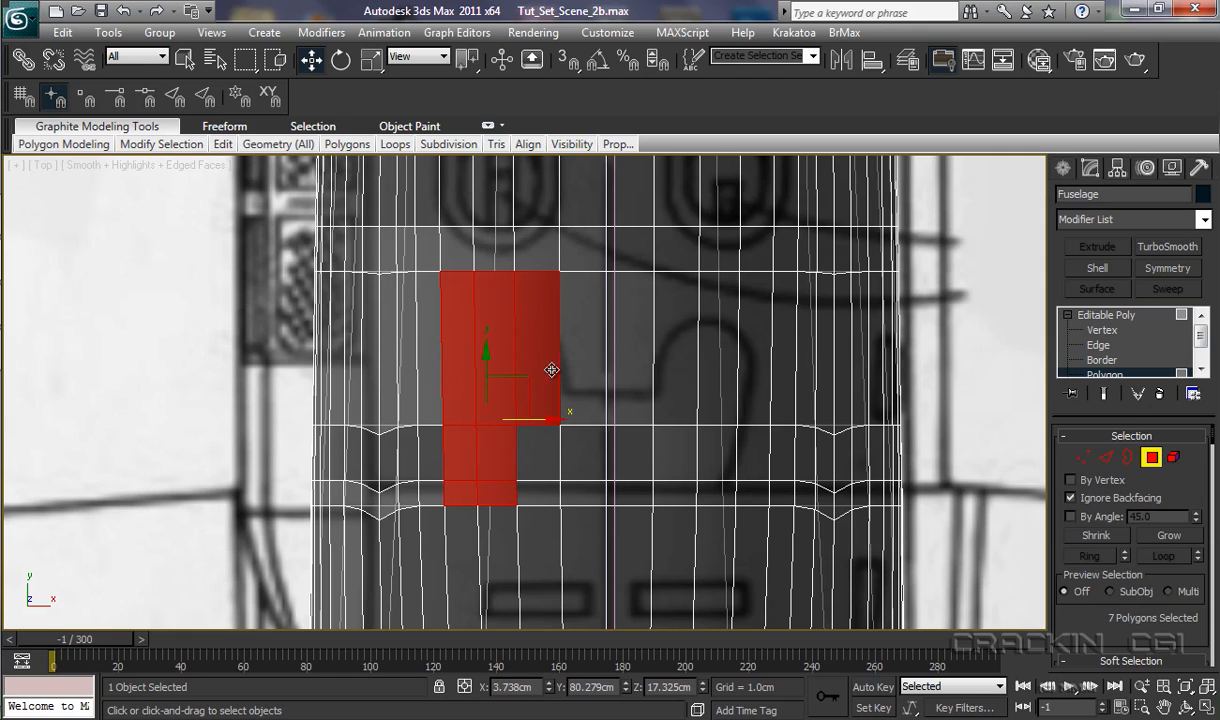
{"action": "left_click", "coordinate": [539, 461], "text": "ctrl"}
{"action": "left_click", "coordinate": [540, 493], "text": "ctrl"}
{"action": "left_click", "coordinate": [577, 495], "text": "ctrl"}
{"action": "left_click", "coordinate": [580, 465], "text": "ctrl"}
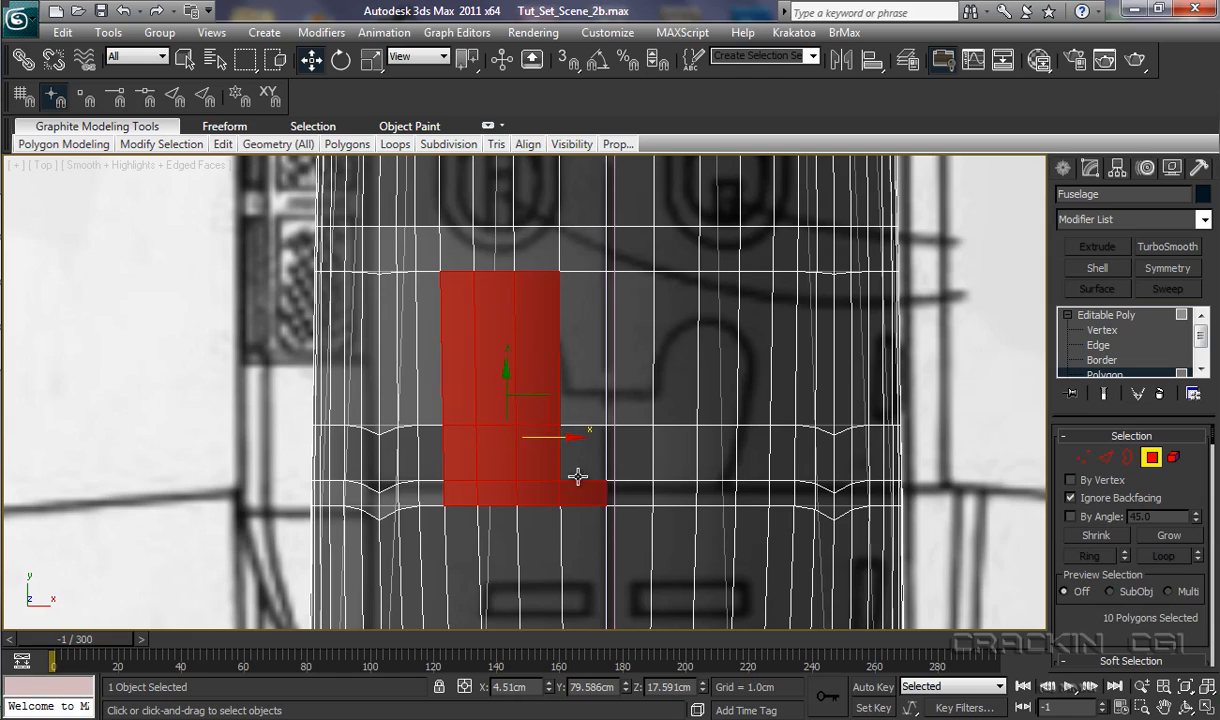
{"action": "left_click", "coordinate": [575, 400], "text": "ctrl"}
{"action": "left_click", "coordinate": [615, 392], "text": "ctrl"}
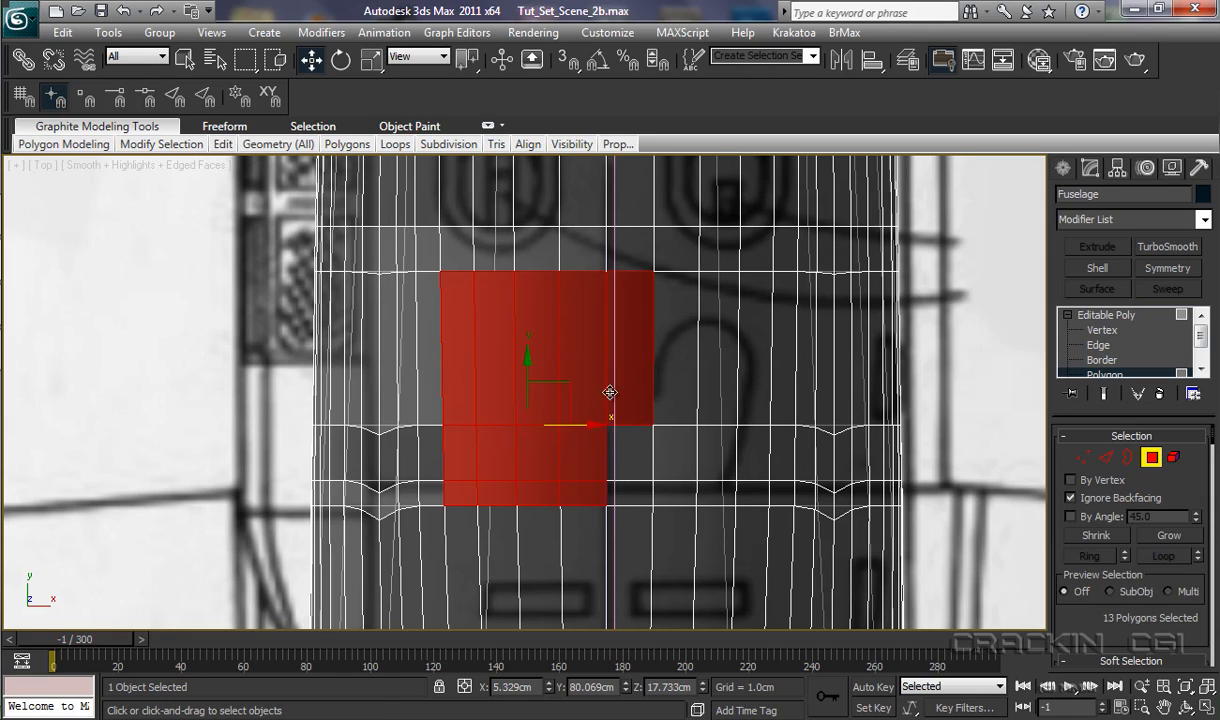
{"action": "left_click", "coordinate": [612, 447], "text": "ctrl"}
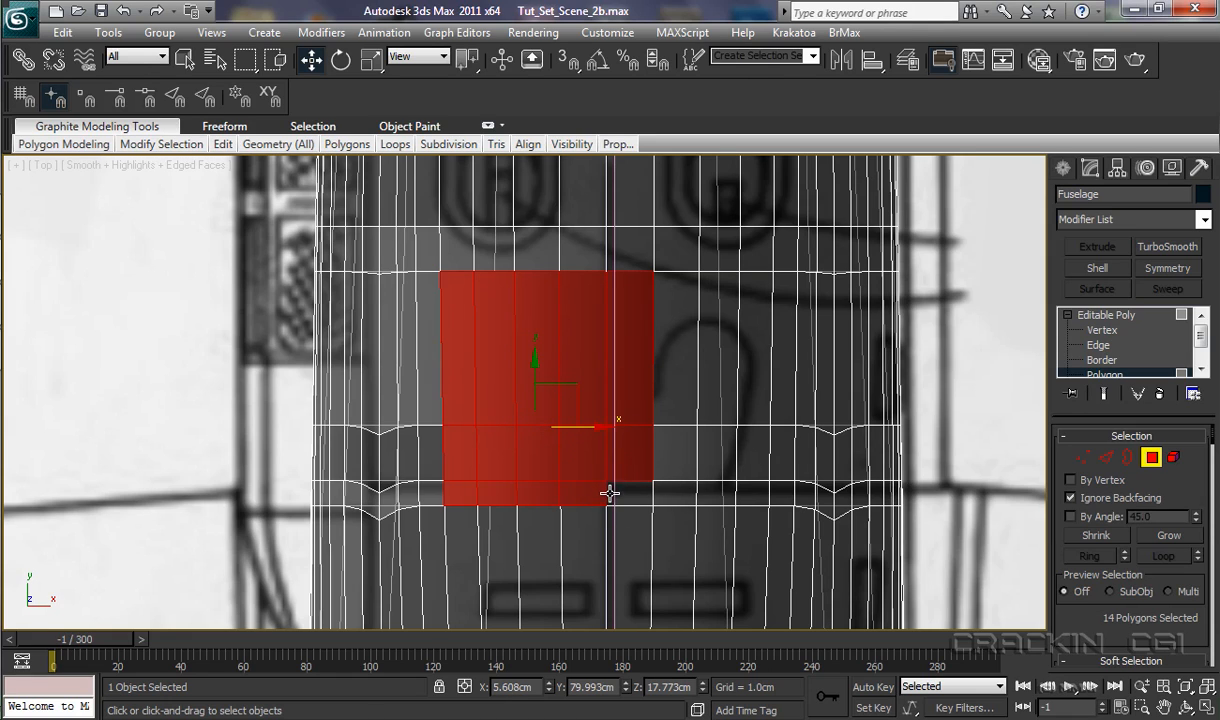
{"action": "left_click", "coordinate": [635, 492], "text": "ctrl"}
{"action": "left_click", "coordinate": [672, 494], "text": "ctrl"}
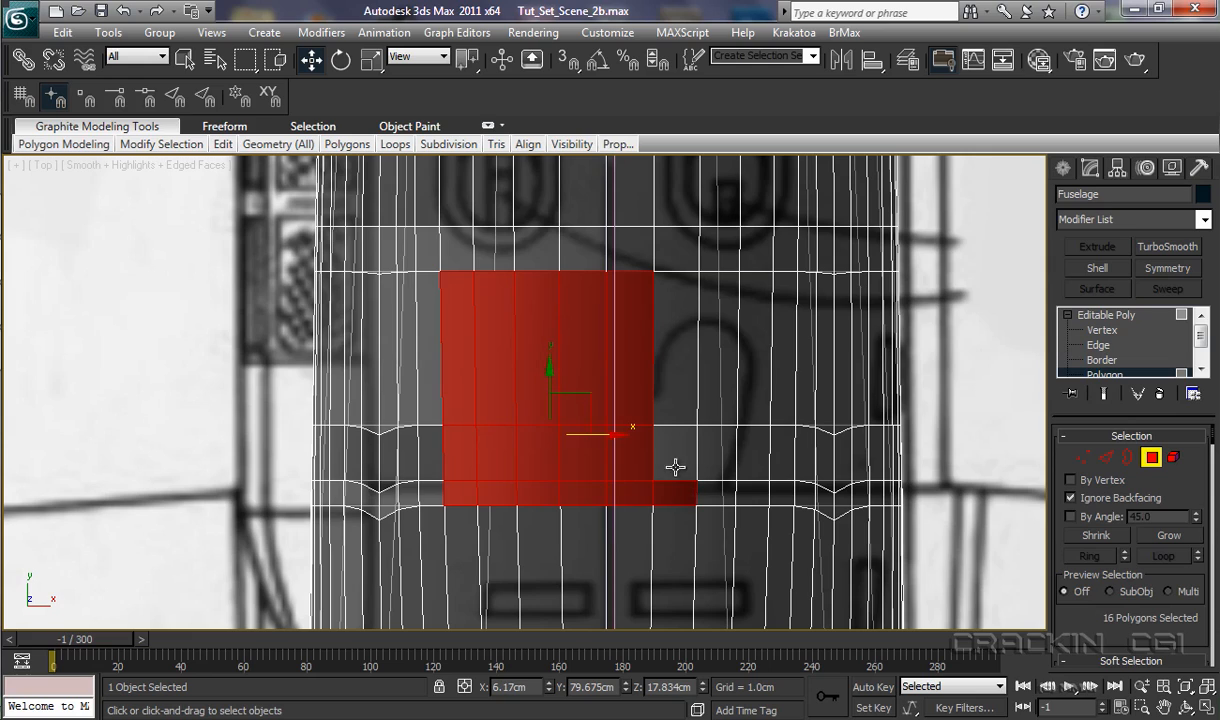
{"action": "left_click", "coordinate": [676, 450], "text": "ctrl"}
{"action": "left_click", "coordinate": [675, 365], "text": "ctrl"}
{"action": "left_click", "coordinate": [712, 360], "text": "ctrl"}
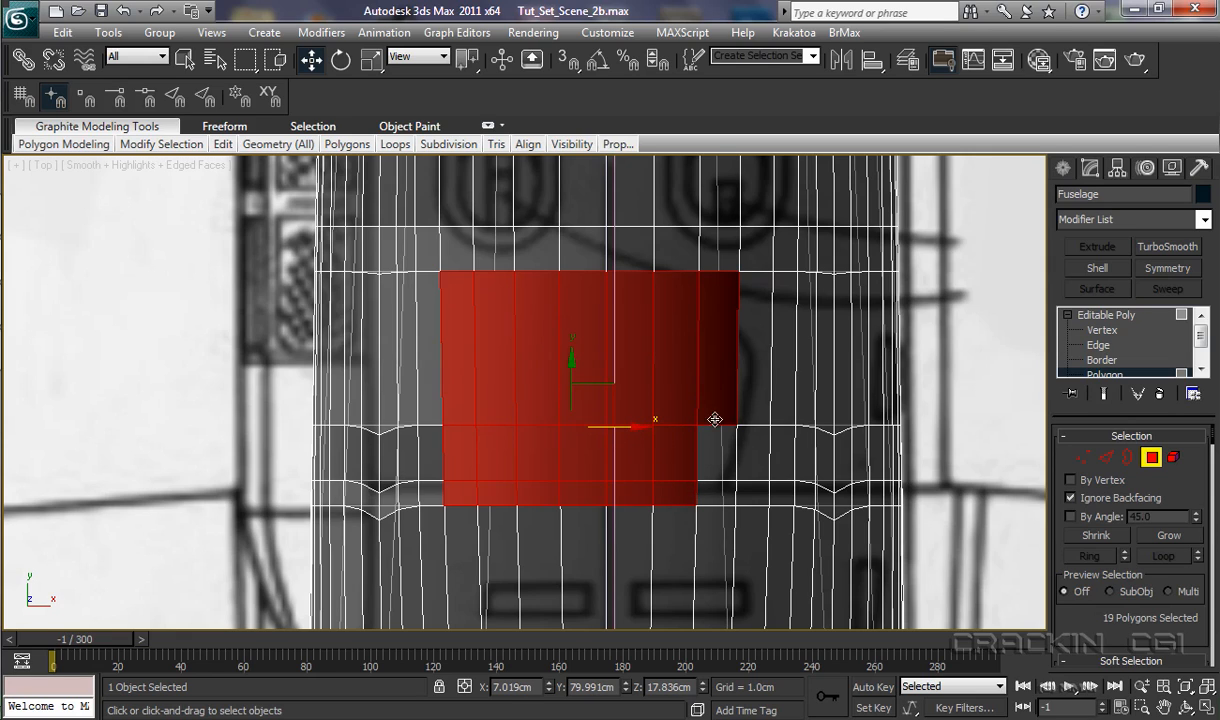
{"action": "left_click", "coordinate": [713, 453], "text": "ctrl"}
{"action": "left_click", "coordinate": [720, 489], "text": "ctrl"}
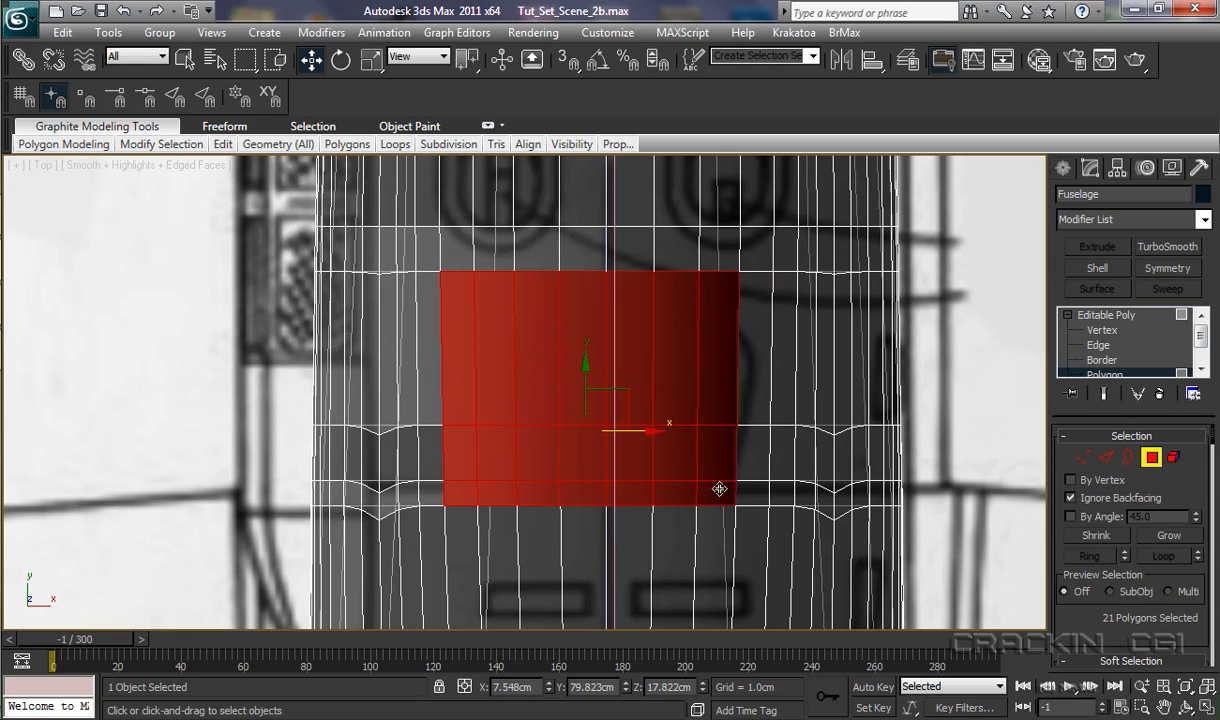
{"action": "left_click", "coordinate": [758, 390], "text": "ctrl"}
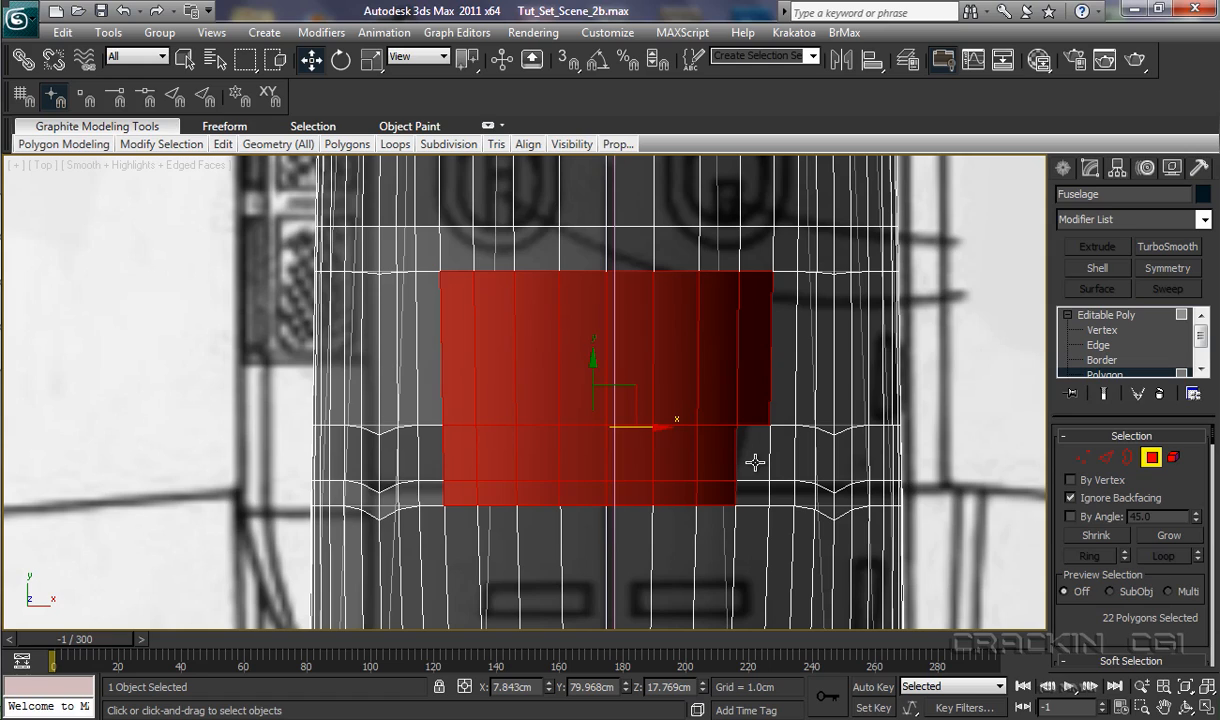
{"action": "left_click", "coordinate": [755, 462], "text": "ctrl"}
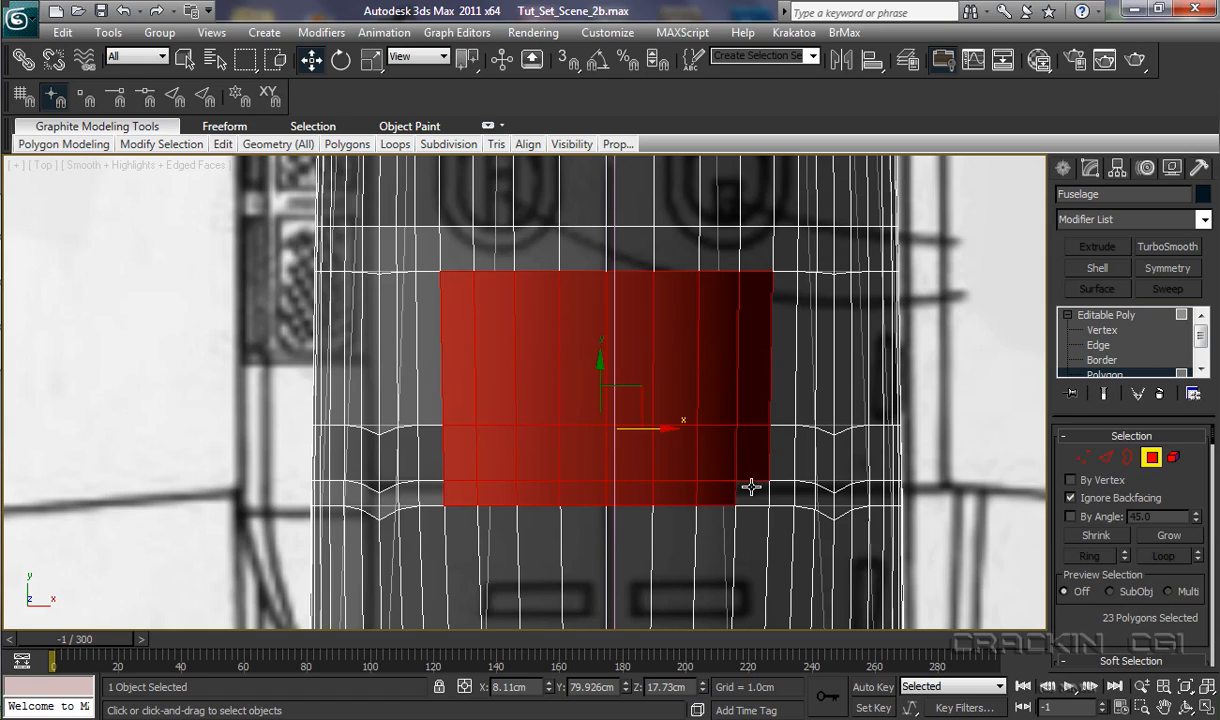
{"action": "left_click", "coordinate": [752, 488], "text": "ctrl"}
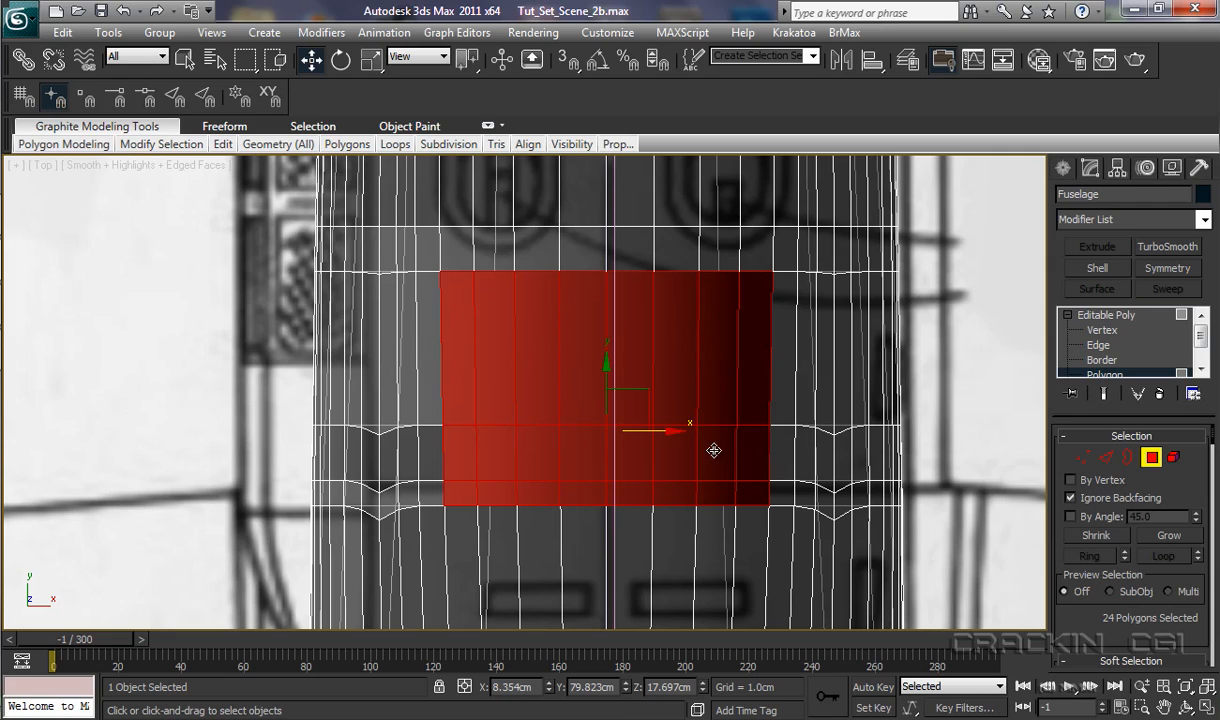
Step: Show the selected polygons from the left and detach them as a clone named Mag_Cover
{"action": "key", "text": "l"}
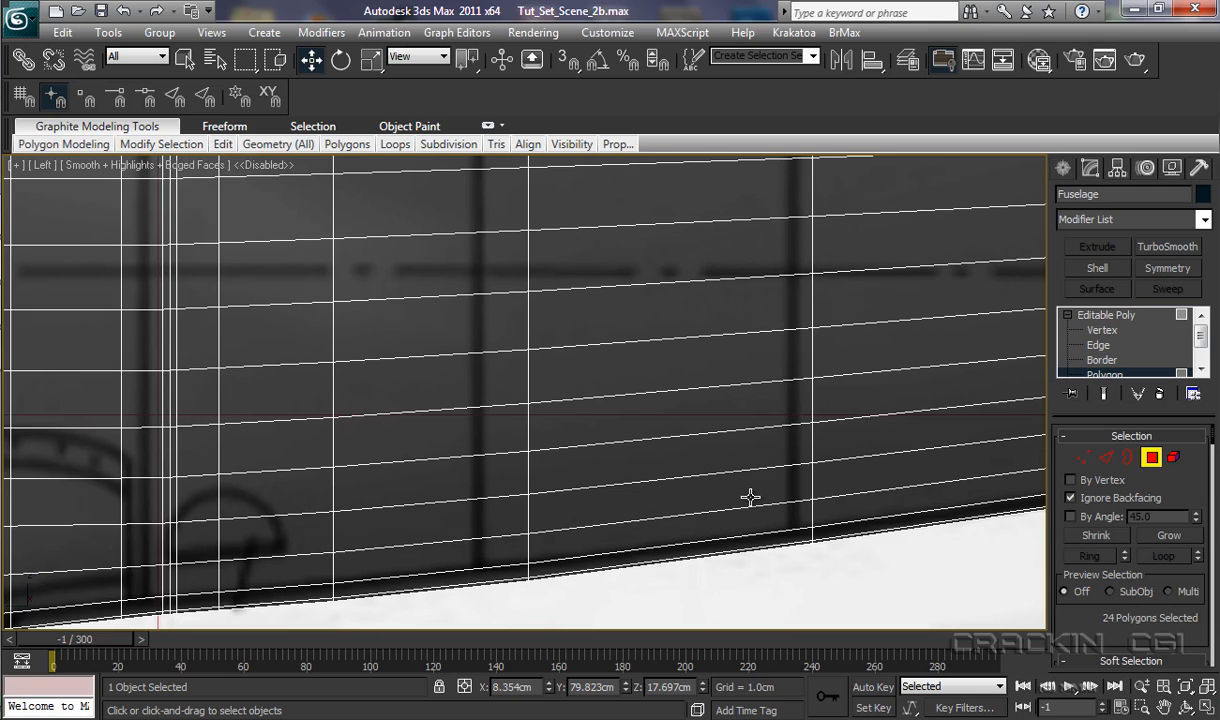
{"action": "key", "text": "z"}
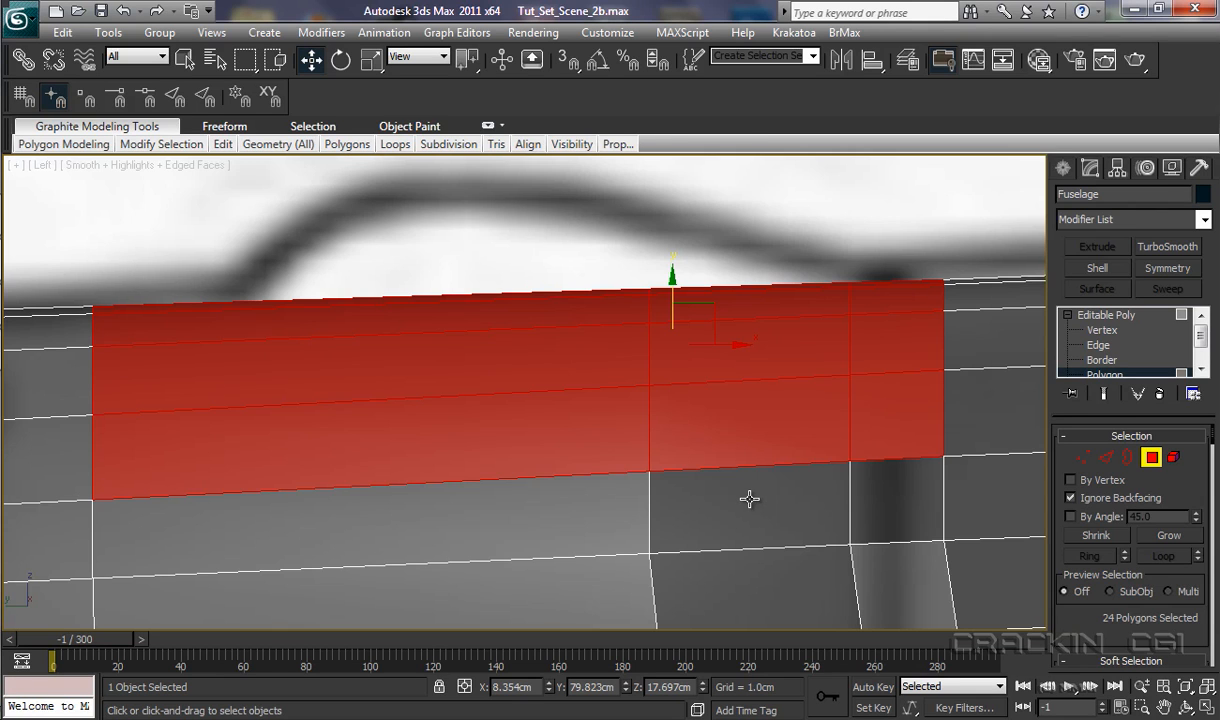
{"action": "middle_click_drag", "start_coordinate": [746, 499], "coordinate": [733, 525], "text": "ctrl+alt"}
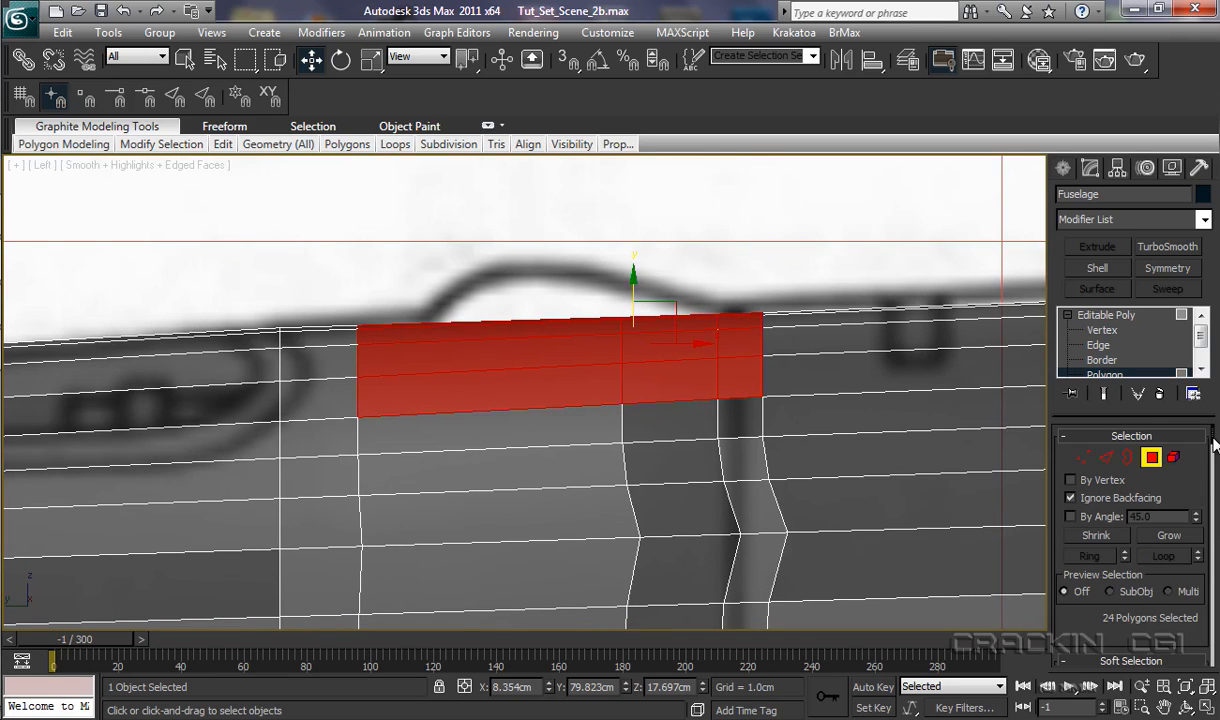
{"action": "scroll", "coordinate": [1216, 475], "scroll_direction": "down", "scroll_amount": 5}
{"action": "left_click_drag", "start_coordinate": [1215, 470], "coordinate": [1216, 511]}
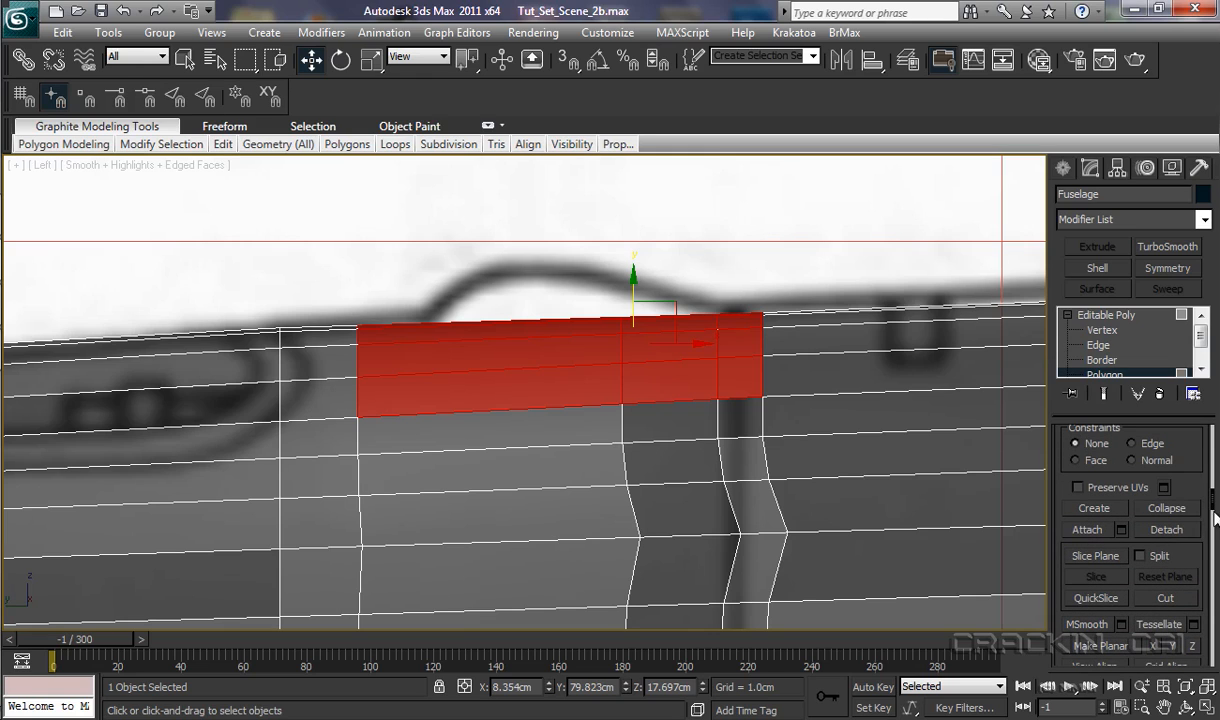
{"action": "left_click", "coordinate": [1166, 530]}
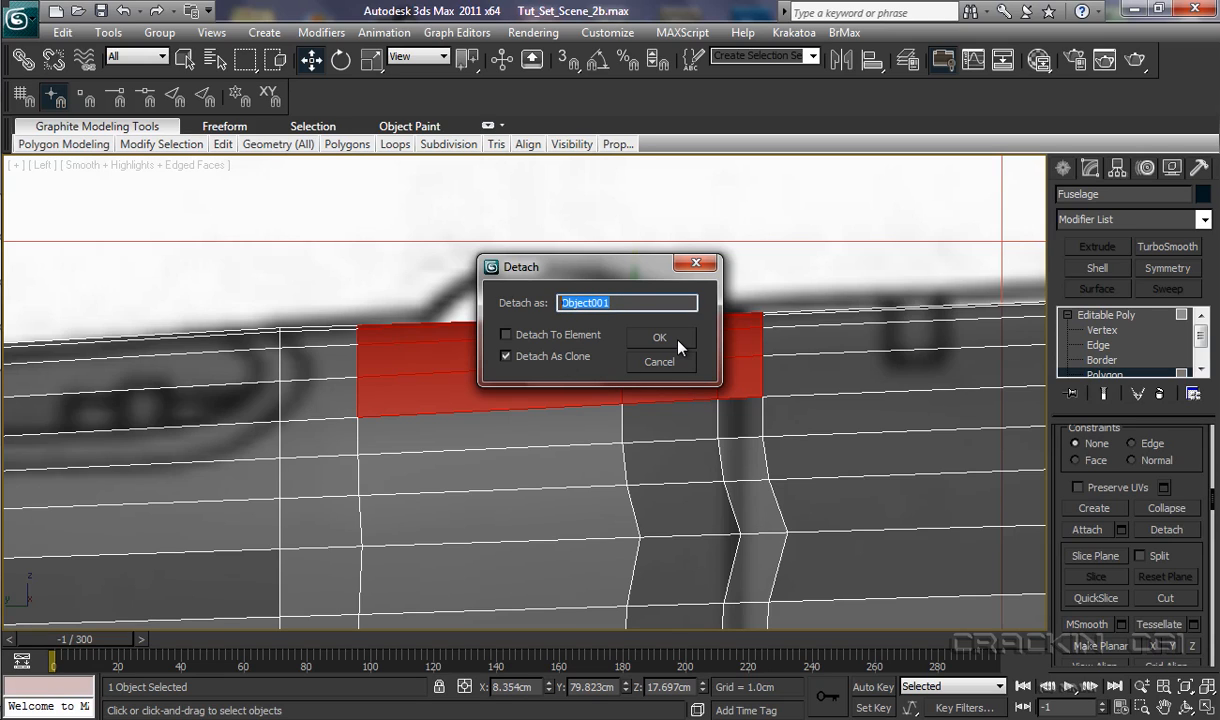
{"action": "type", "text": "Mag_Cover"}
{"action": "left_click", "coordinate": [655, 337]}
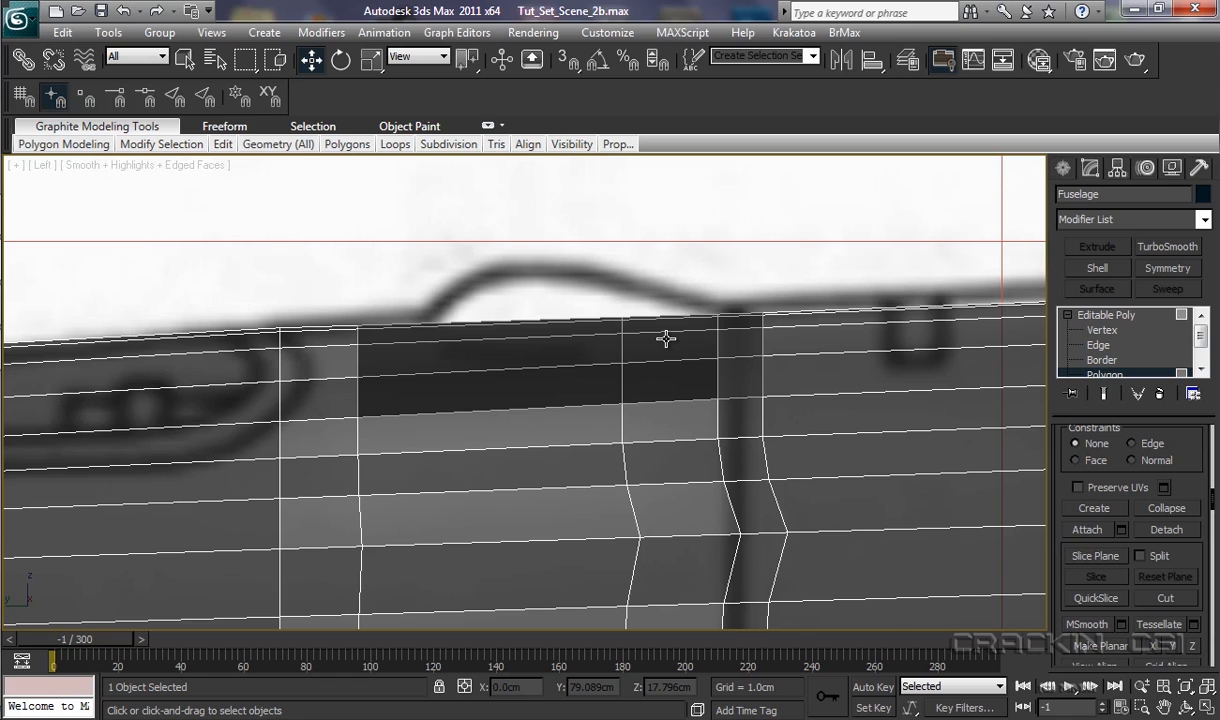
Step: Leave polygon editing and hide the Fuselage object within the Fuselage layer, keeping Mag_Cover shown
{"action": "left_click", "coordinate": [1113, 318]}
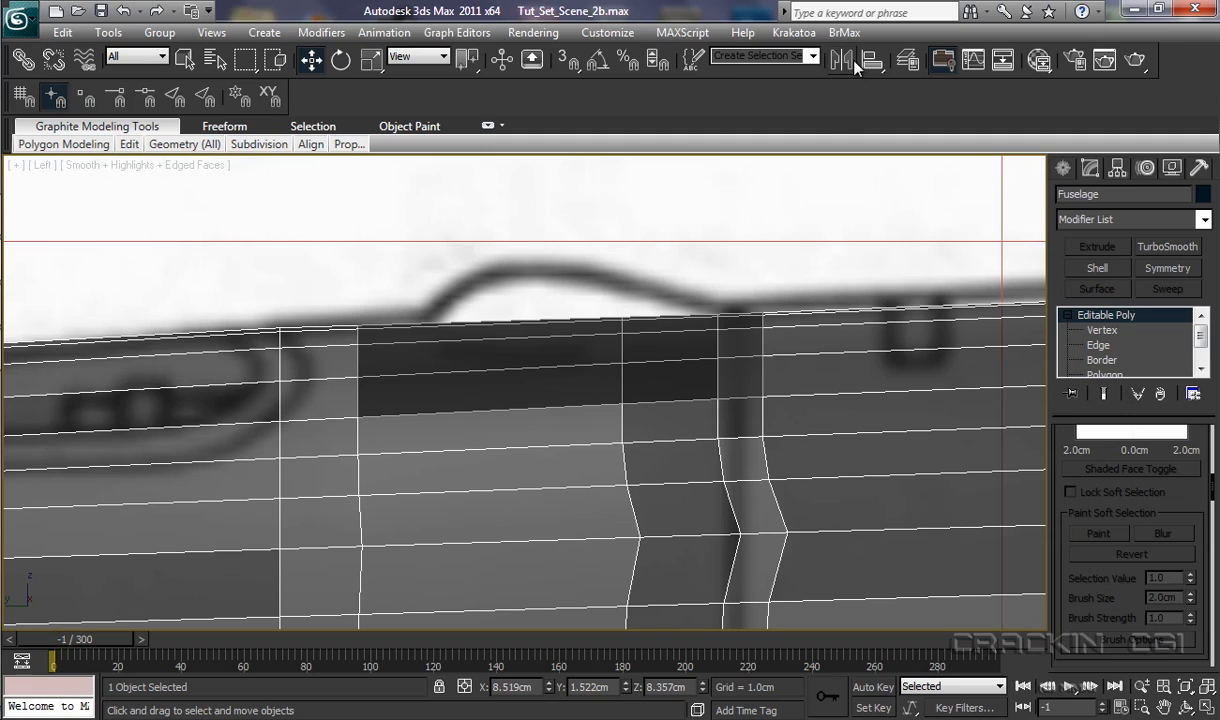
{"action": "left_click", "coordinate": [905, 60]}
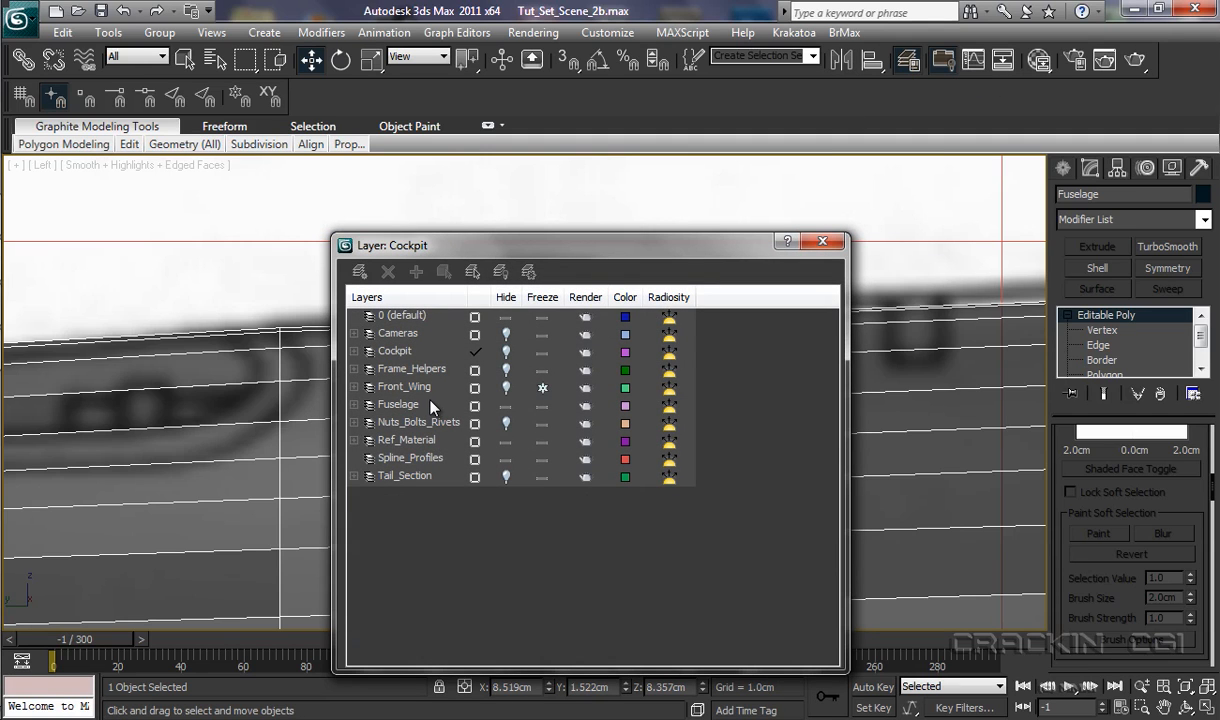
{"action": "left_click", "coordinate": [354, 404]}
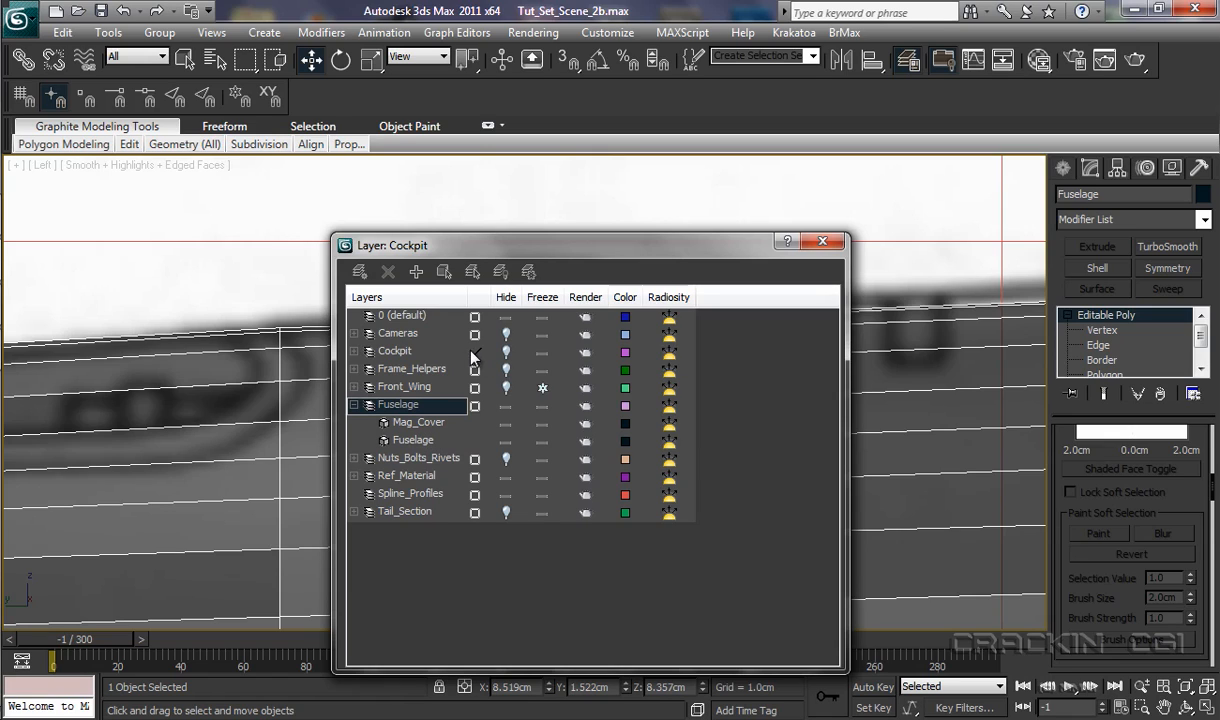
{"action": "left_click", "coordinate": [504, 441]}
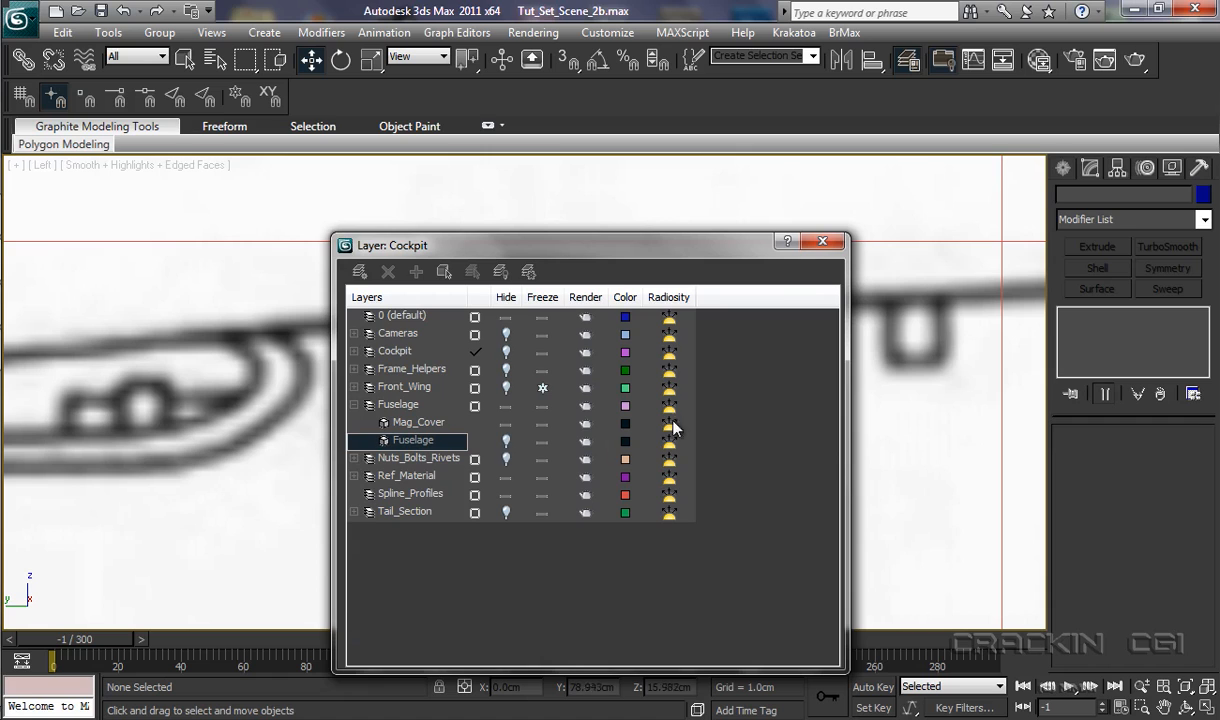
{"action": "left_click", "coordinate": [822, 241]}
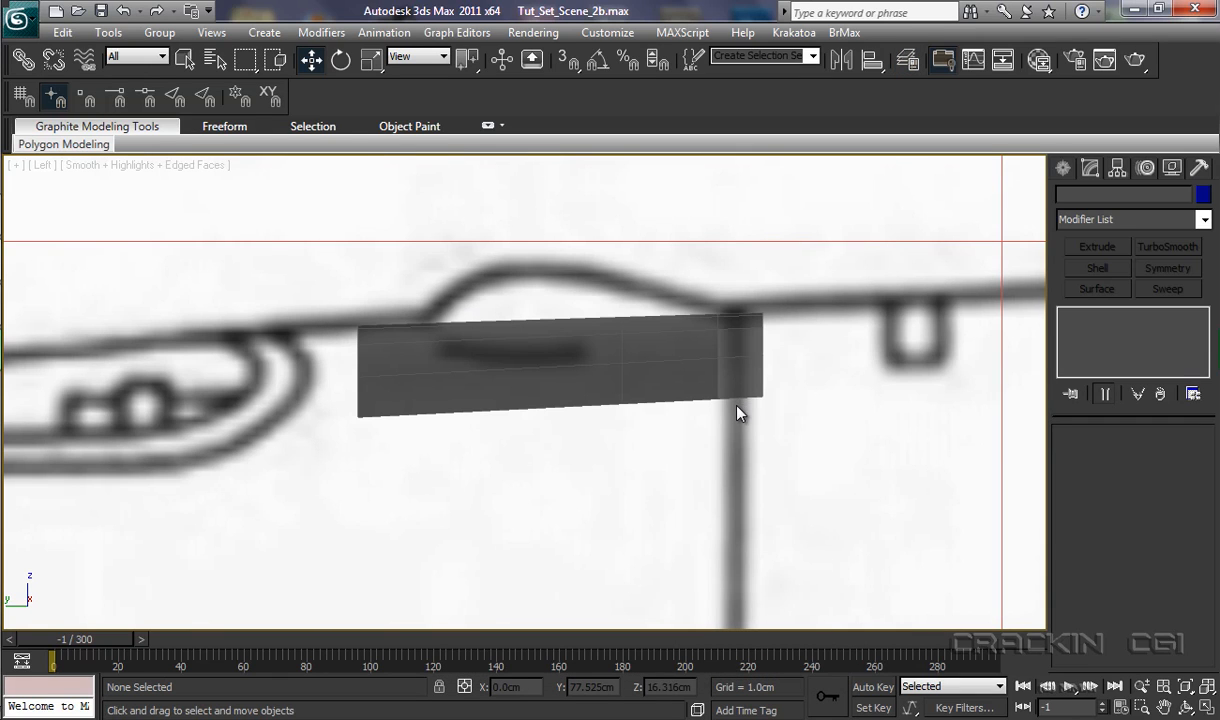
Step: Apply TurboSmooth to Mag_Cover with 3 iterations
{"action": "left_click", "coordinate": [727, 386]}
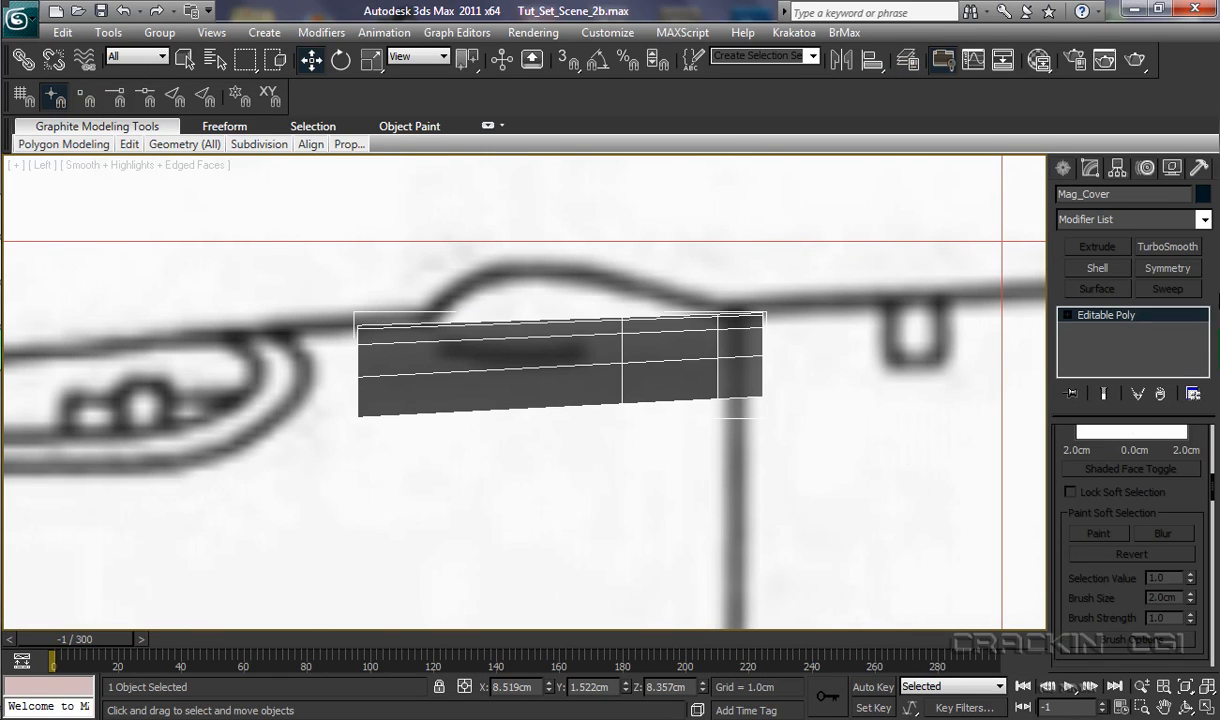
{"action": "left_click", "coordinate": [1167, 246]}
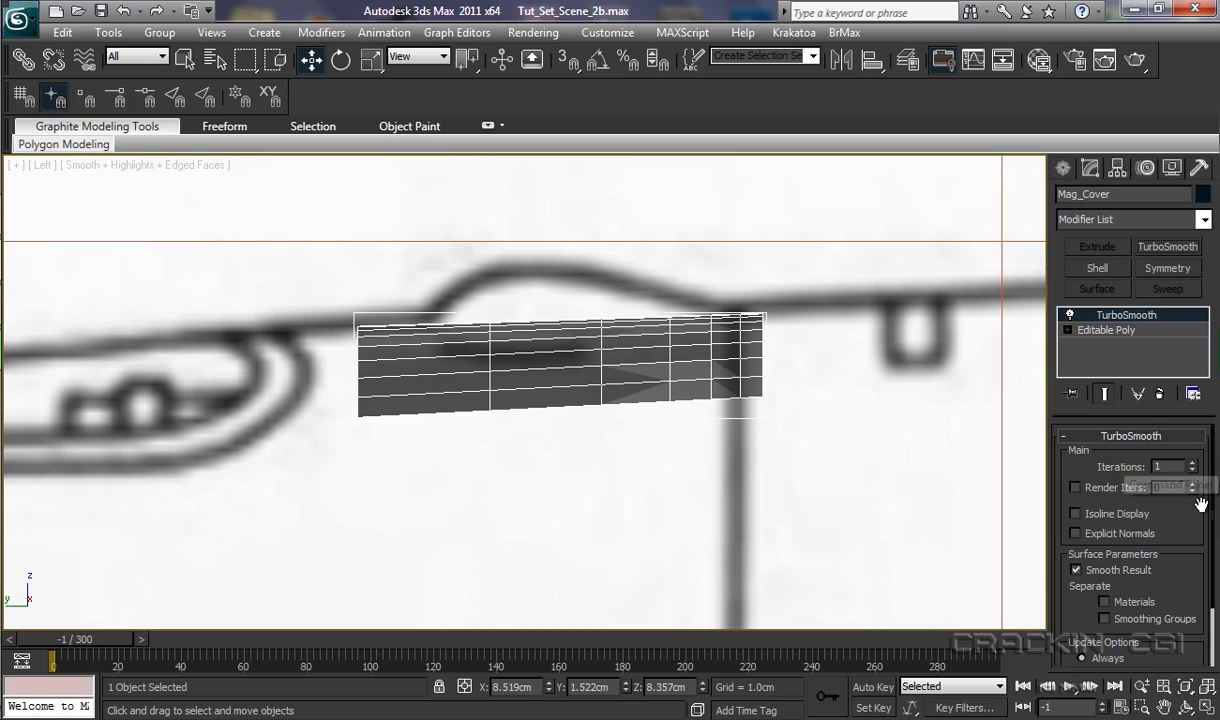
{"action": "left_click", "coordinate": [1193, 463]}
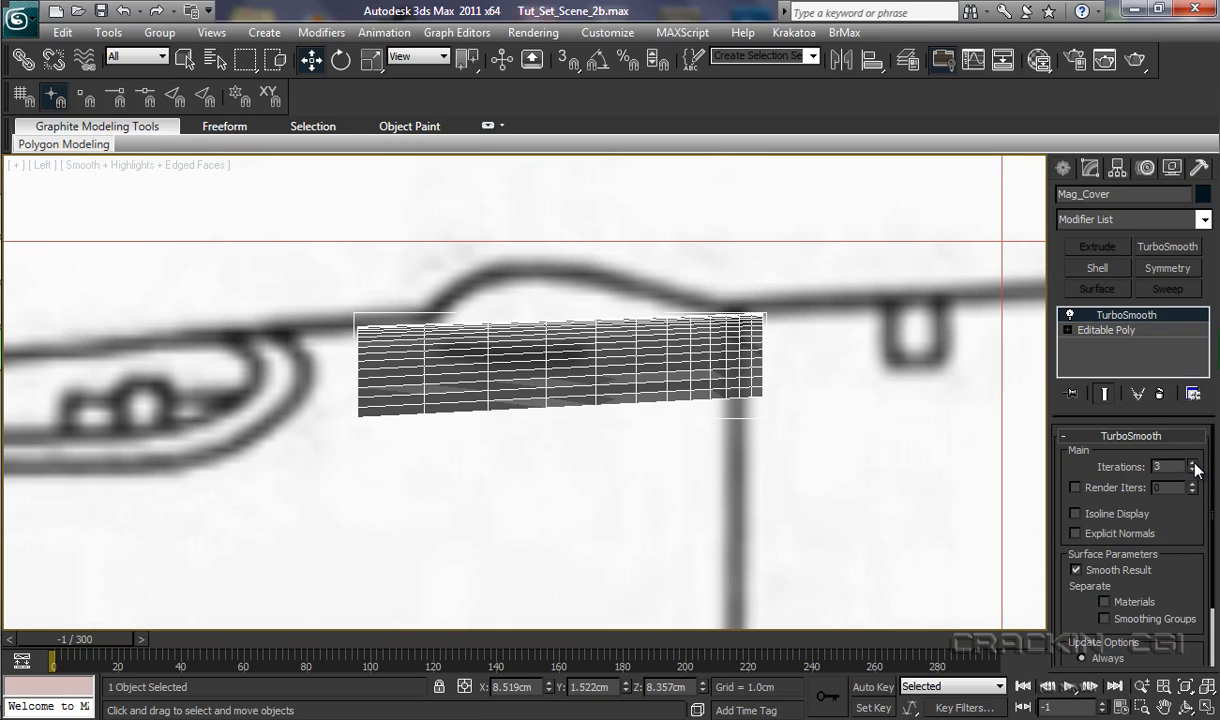
{"action": "left_click", "coordinate": [1193, 463]}
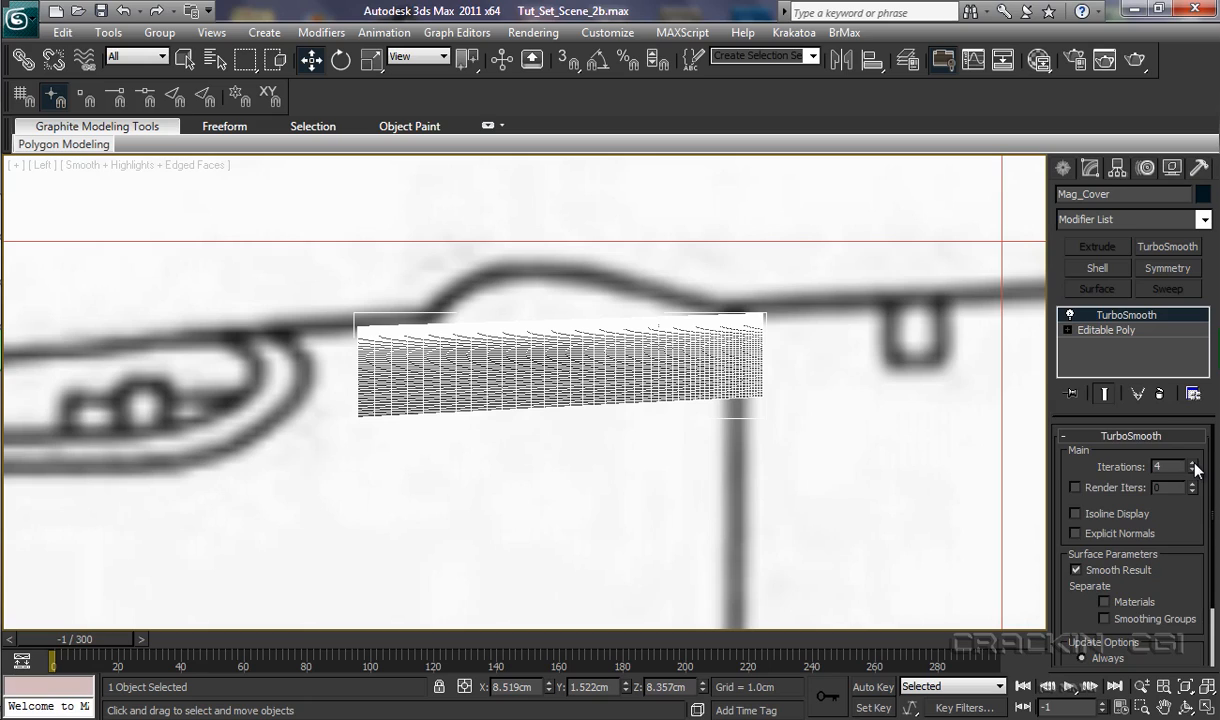
{"action": "left_click", "coordinate": [1192, 471]}
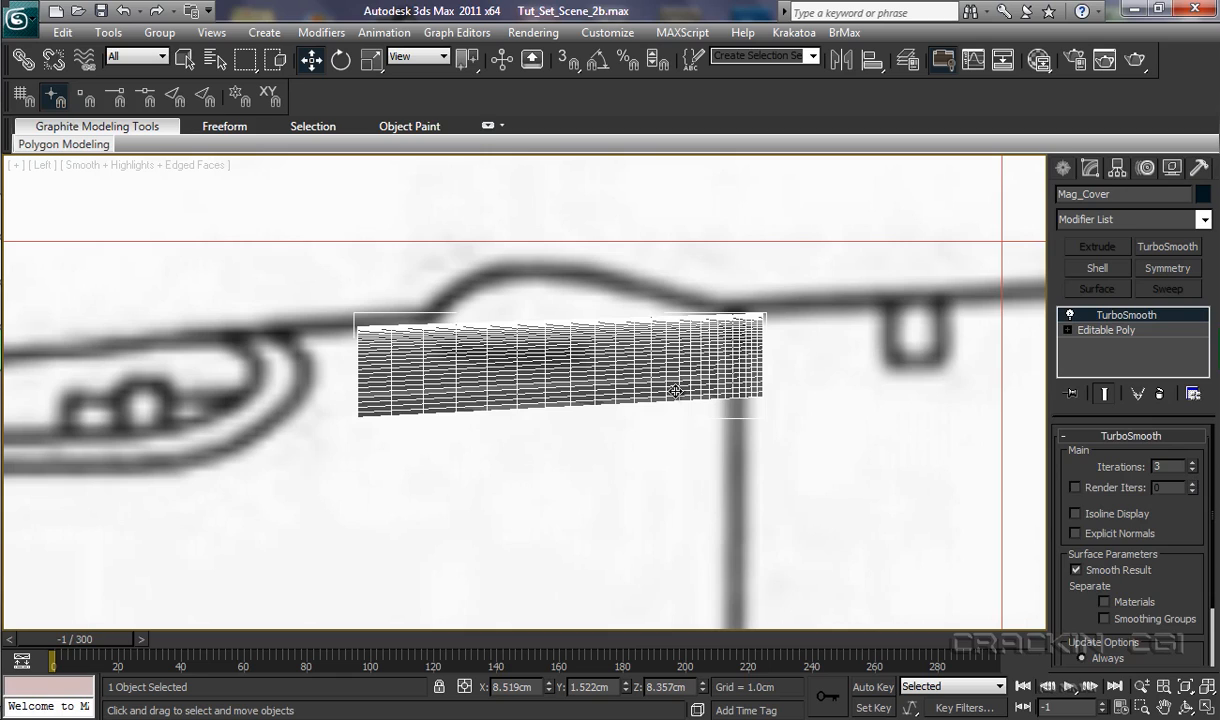
Step: Convert the smoothed Mag_Cover to an Editable Poly
{"action": "right_click", "coordinate": [589, 372]}
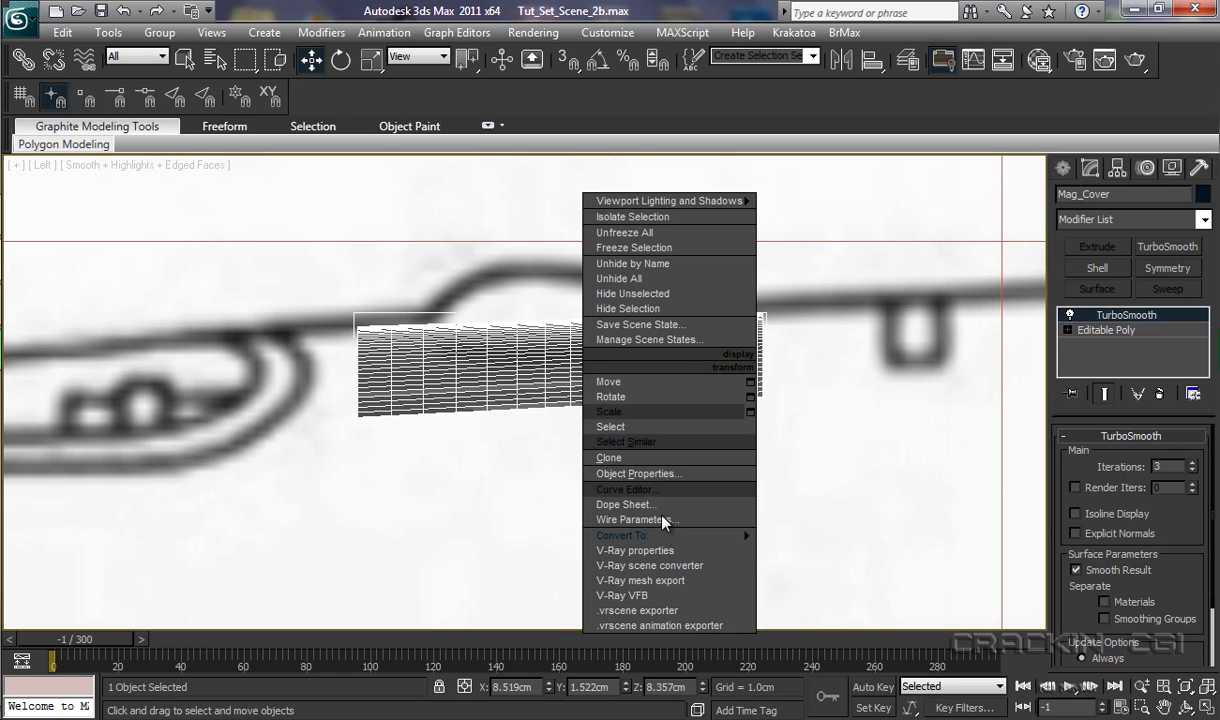
{"action": "mouse_move", "coordinate": [650, 535]}
{"action": "left_click", "coordinate": [781, 551]}
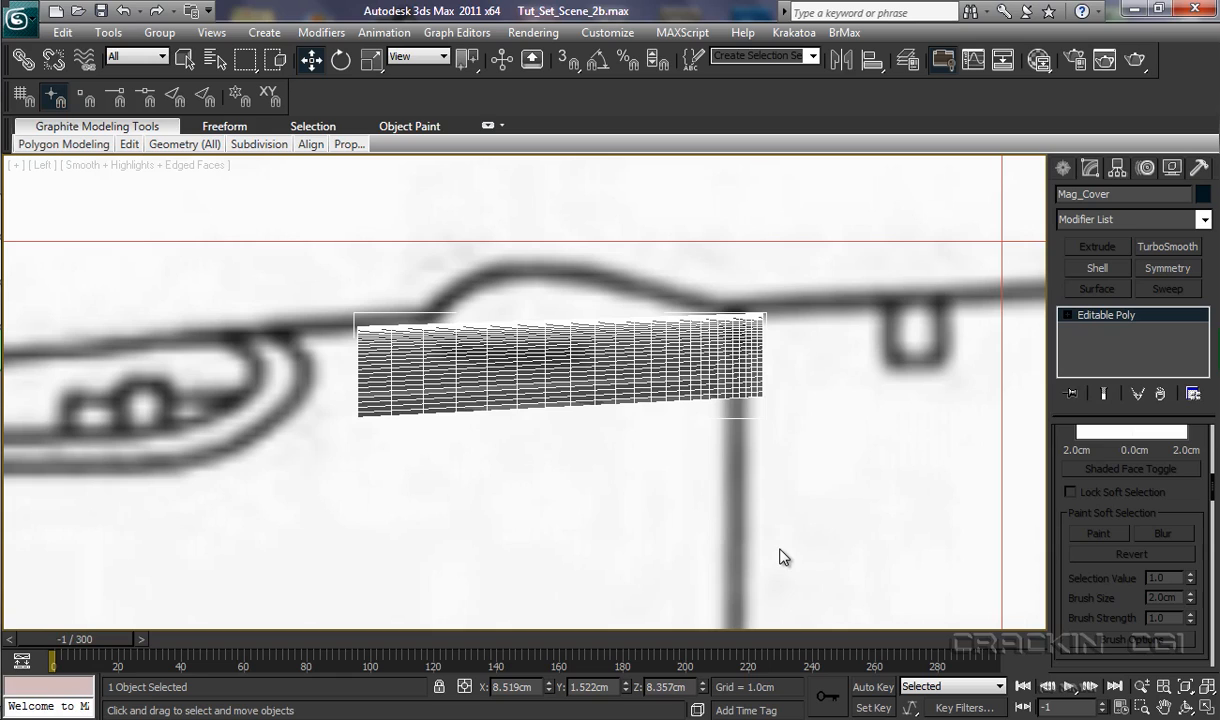
Step: Create a 60-segment sphere of about 3.49 cm radius over the bulge in the left view and make it see-through
{"action": "left_click", "coordinate": [830, 396]}
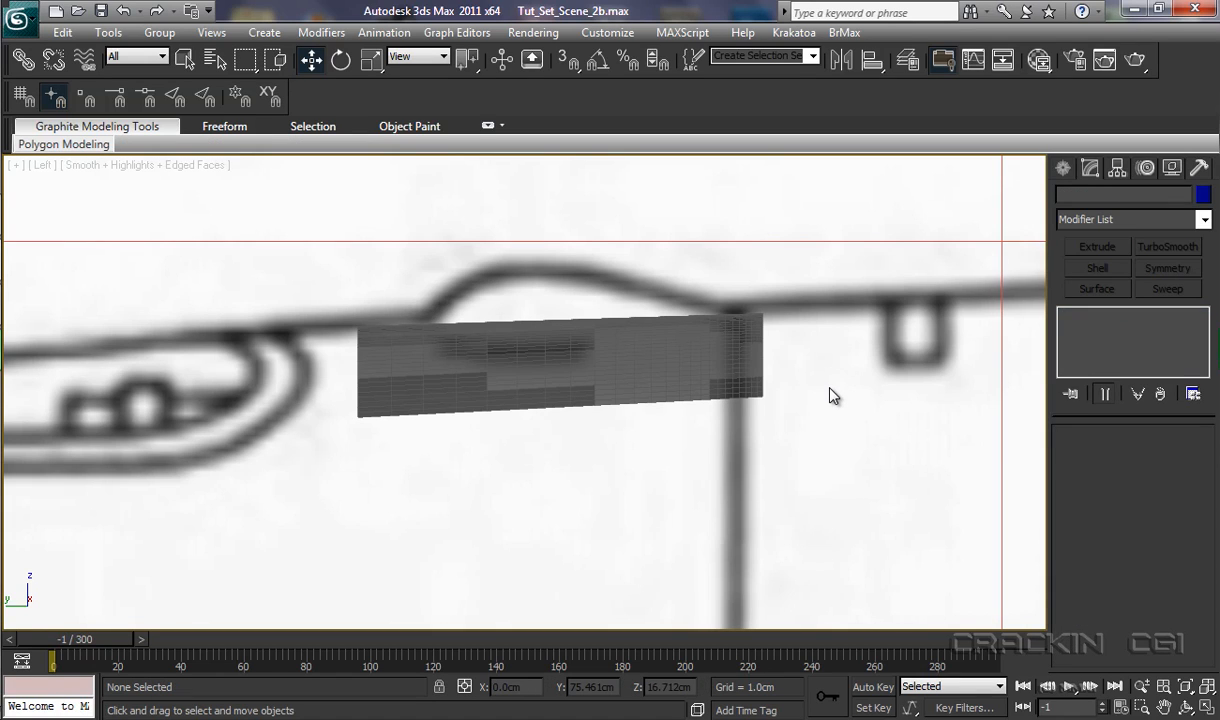
{"action": "key", "text": "q"}
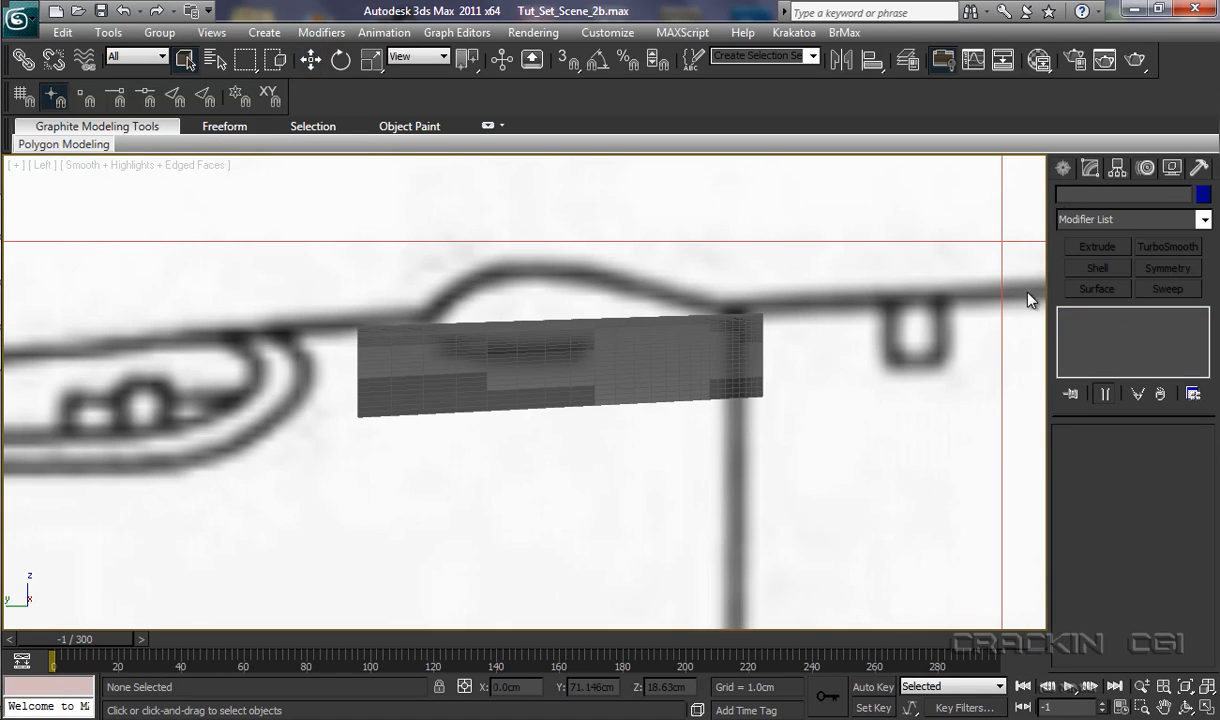
{"action": "left_click", "coordinate": [1066, 170]}
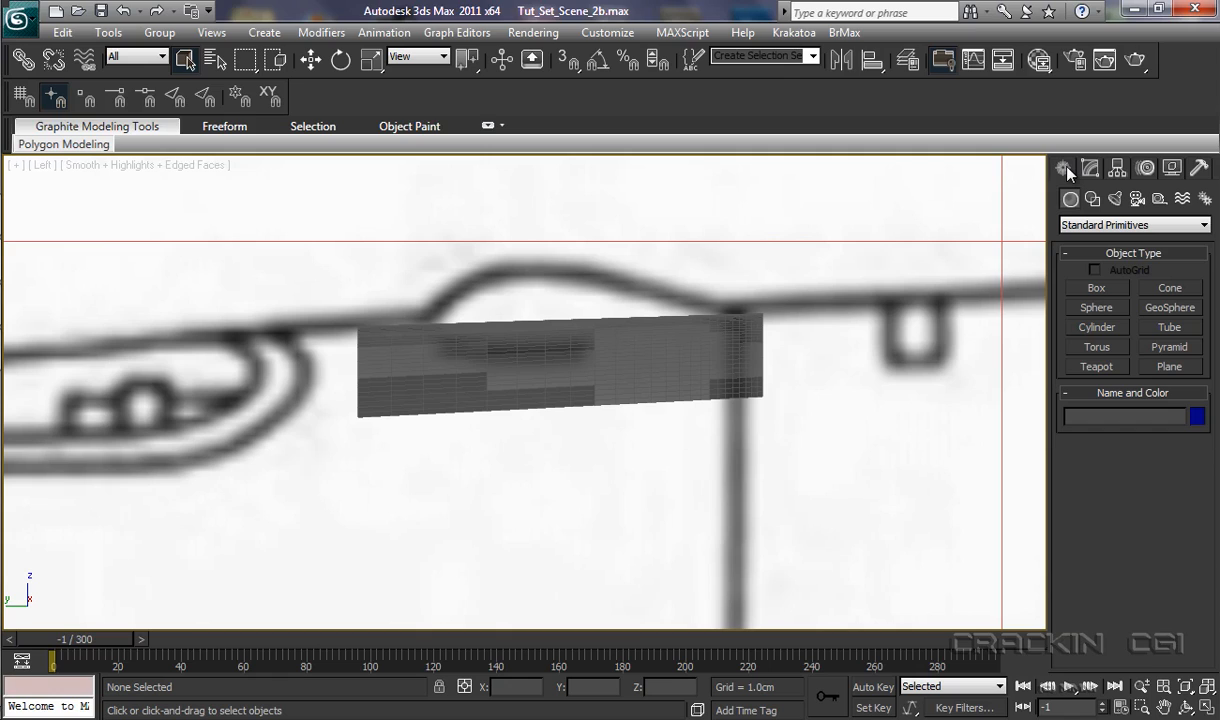
{"action": "left_click", "coordinate": [1097, 308]}
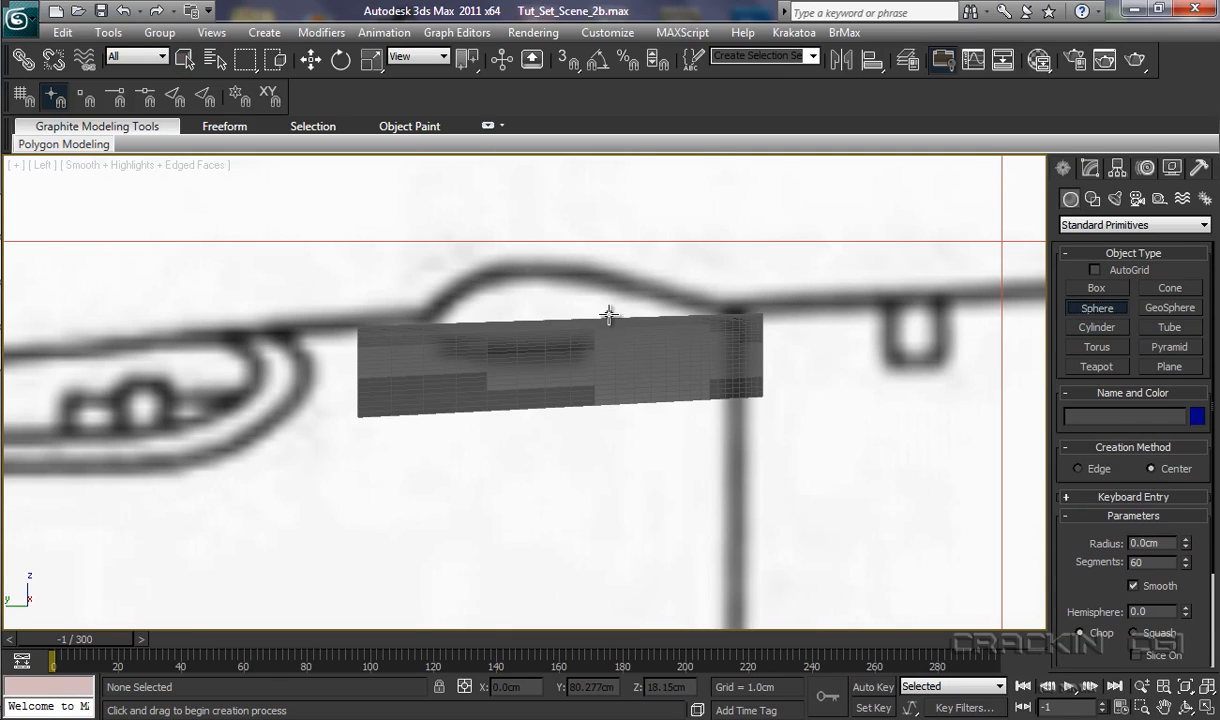
{"action": "mouse_move", "coordinate": [550, 301]}
{"action": "left_mouse_down"}
{"action": "mouse_move", "coordinate": [705, 380]}
{"action": "mouse_move", "coordinate": [690, 372]}
{"action": "left_mouse_up"}
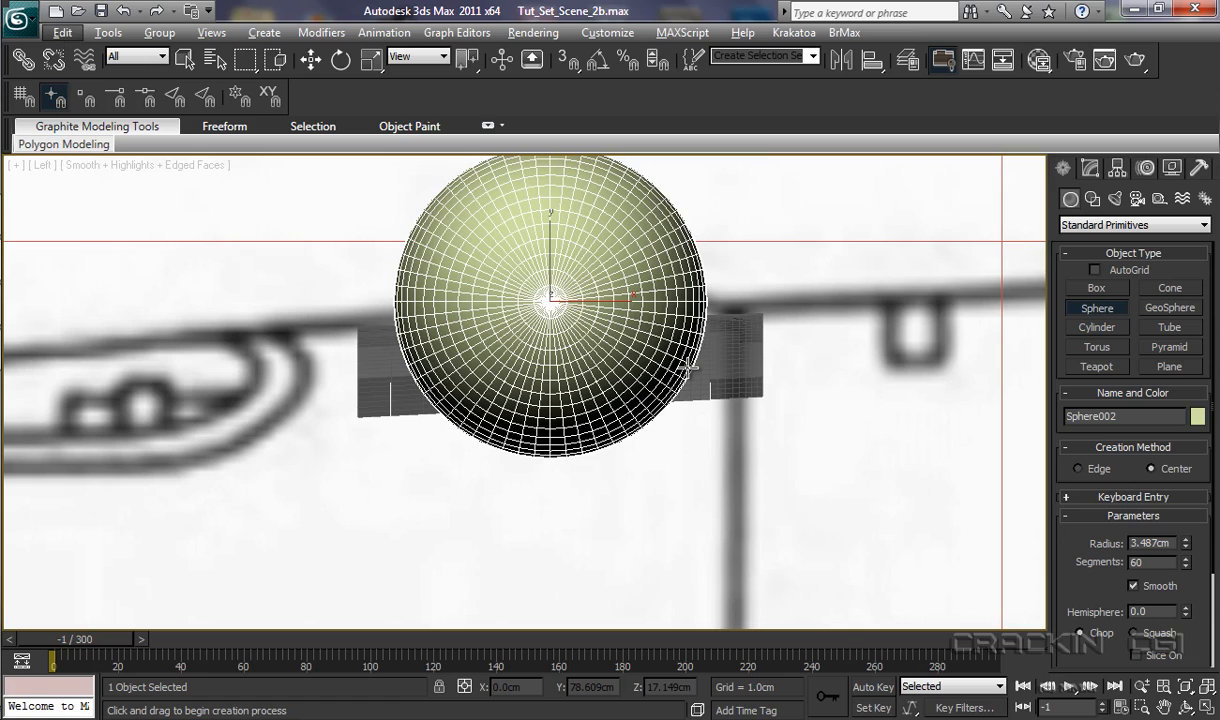
{"action": "key", "text": "alt+x"}
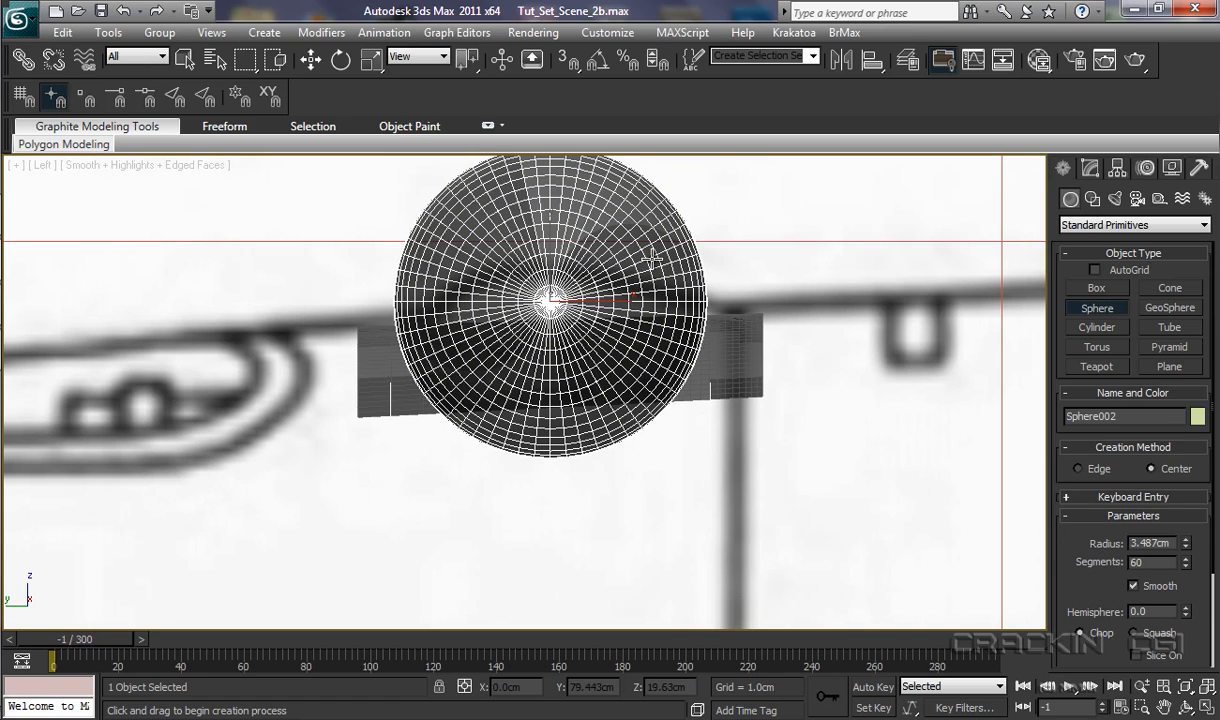
Step: Rotate the sphere 90° with angle snap so its poles point up and down, and convert it to an Editable Poly
{"action": "left_click", "coordinate": [598, 66]}
{"action": "left_click", "coordinate": [341, 61]}
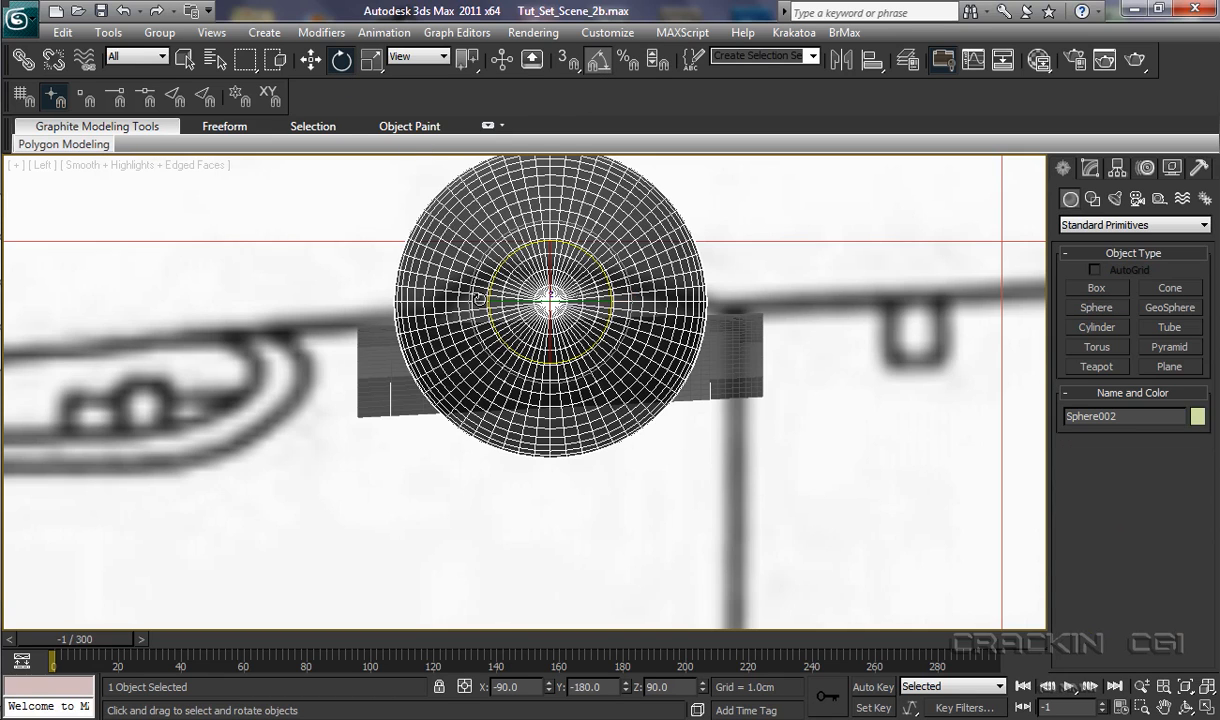
{"action": "left_click_drag", "start_coordinate": [525, 325], "coordinate": [557, 258]}
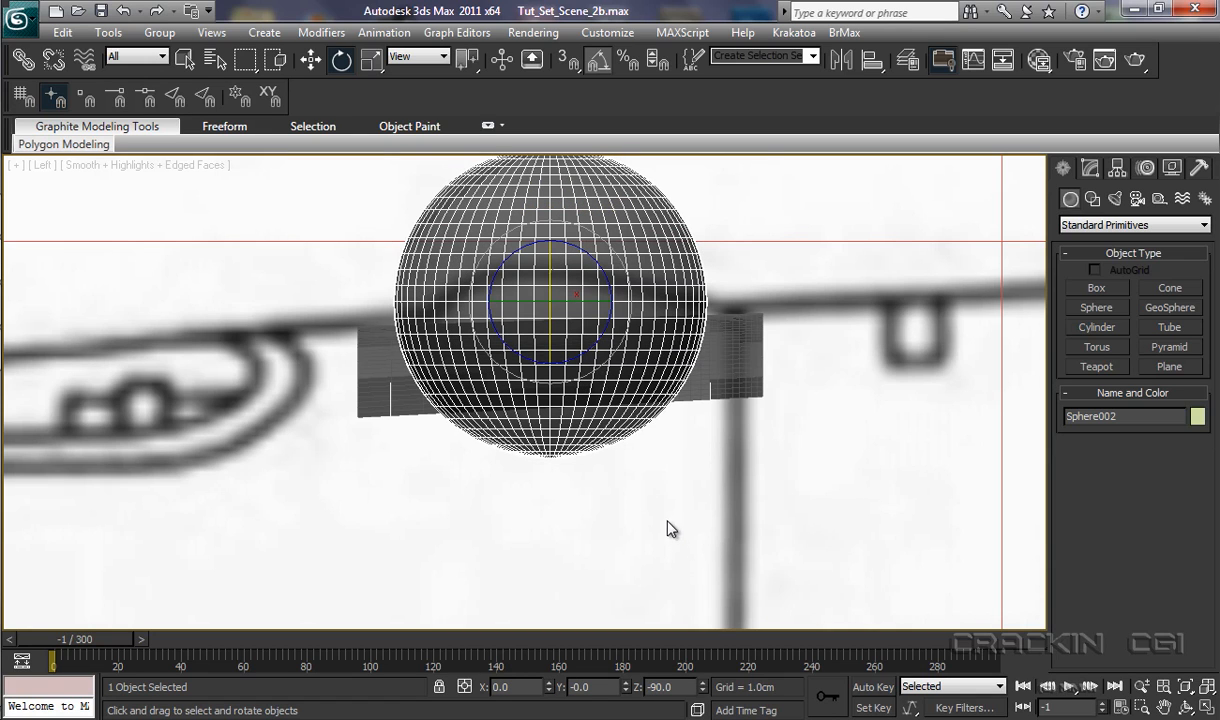
{"action": "right_click", "coordinate": [610, 389]}
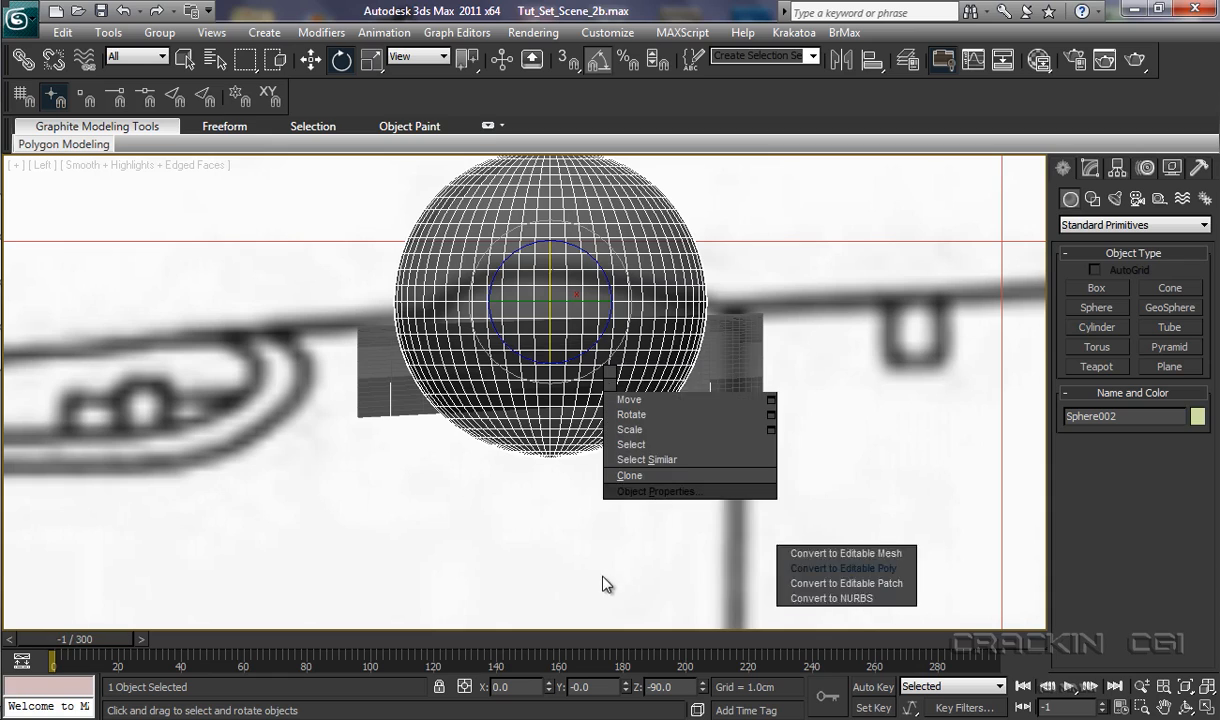
{"action": "mouse_move", "coordinate": [668, 556]}
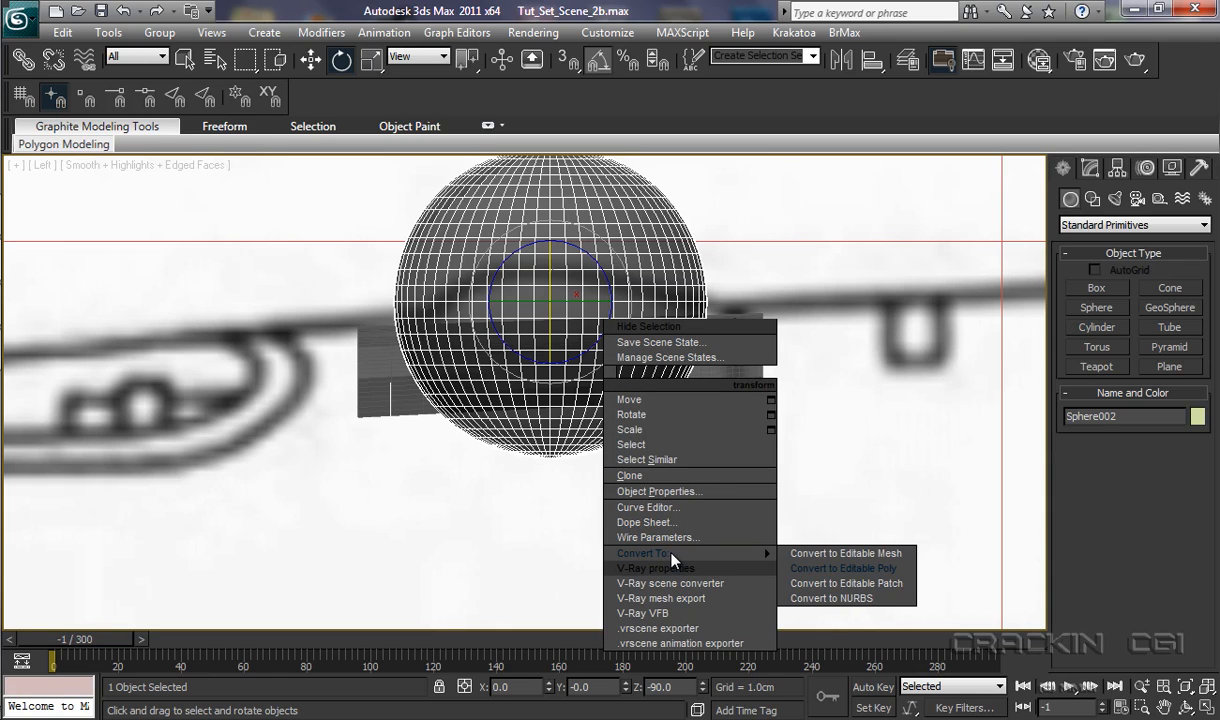
{"action": "left_click", "coordinate": [801, 568]}
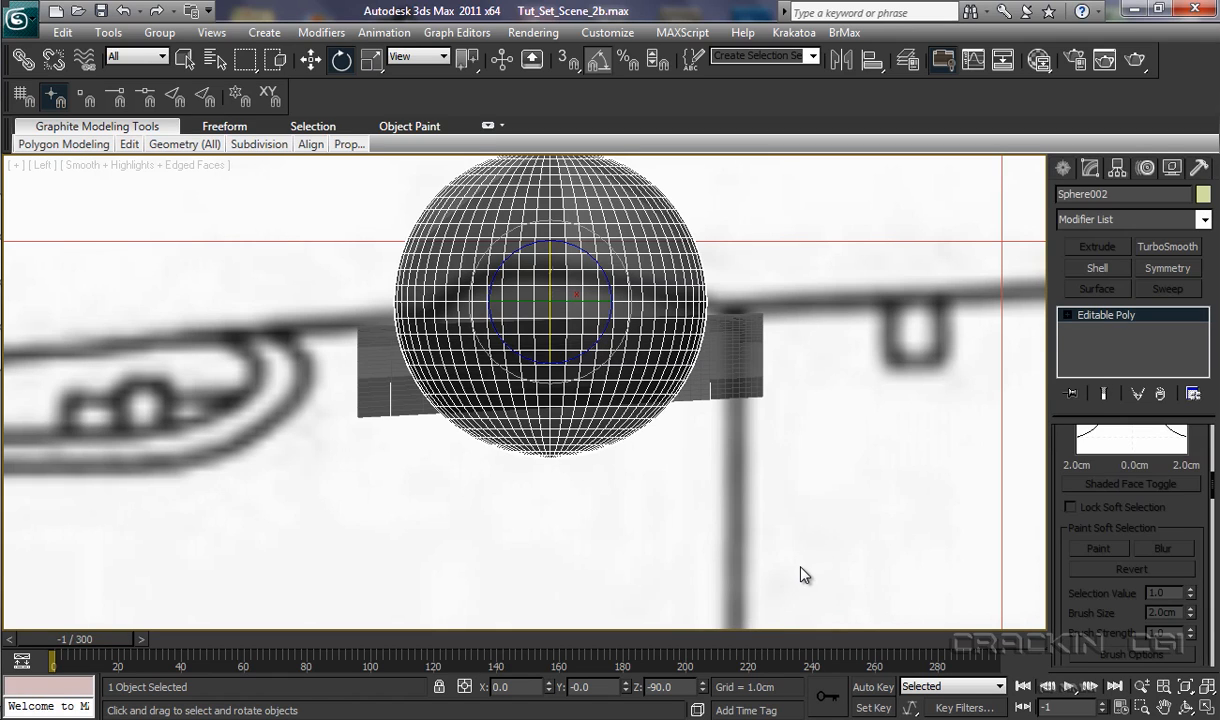
Step: Delete the sphere's lower vertices, up to just above its middle, leaving only the upper dome
{"action": "left_click", "coordinate": [1068, 316]}
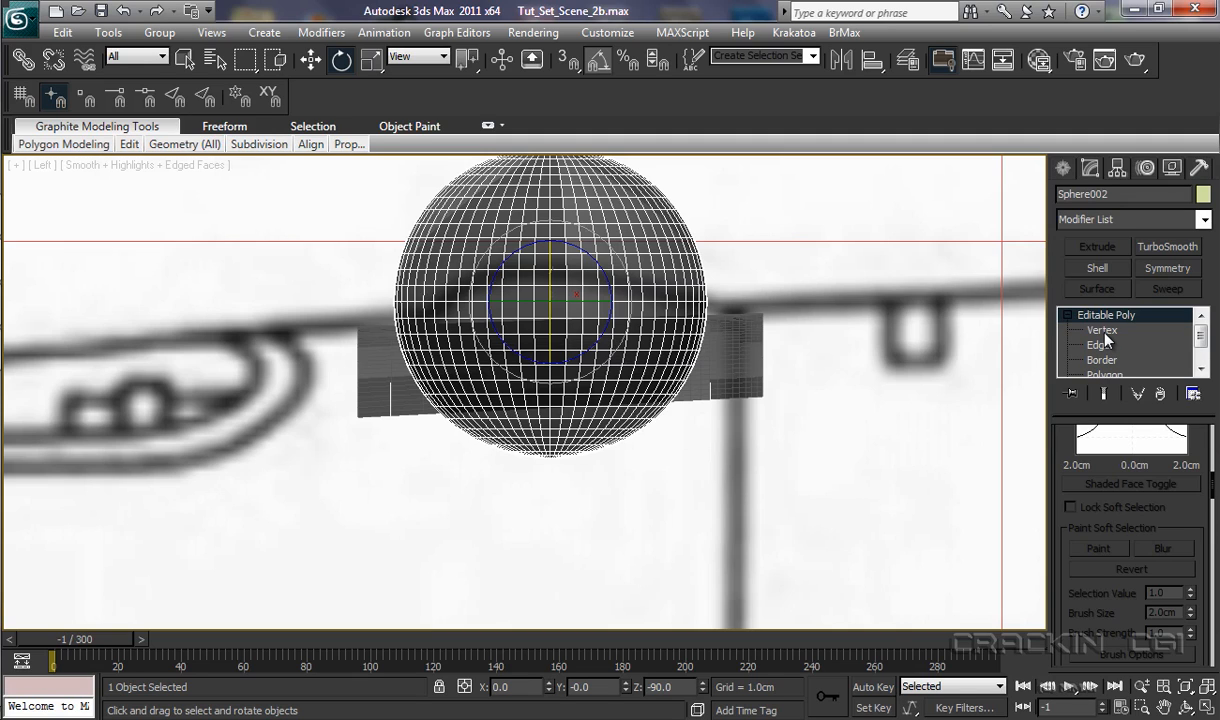
{"action": "left_click", "coordinate": [1101, 330]}
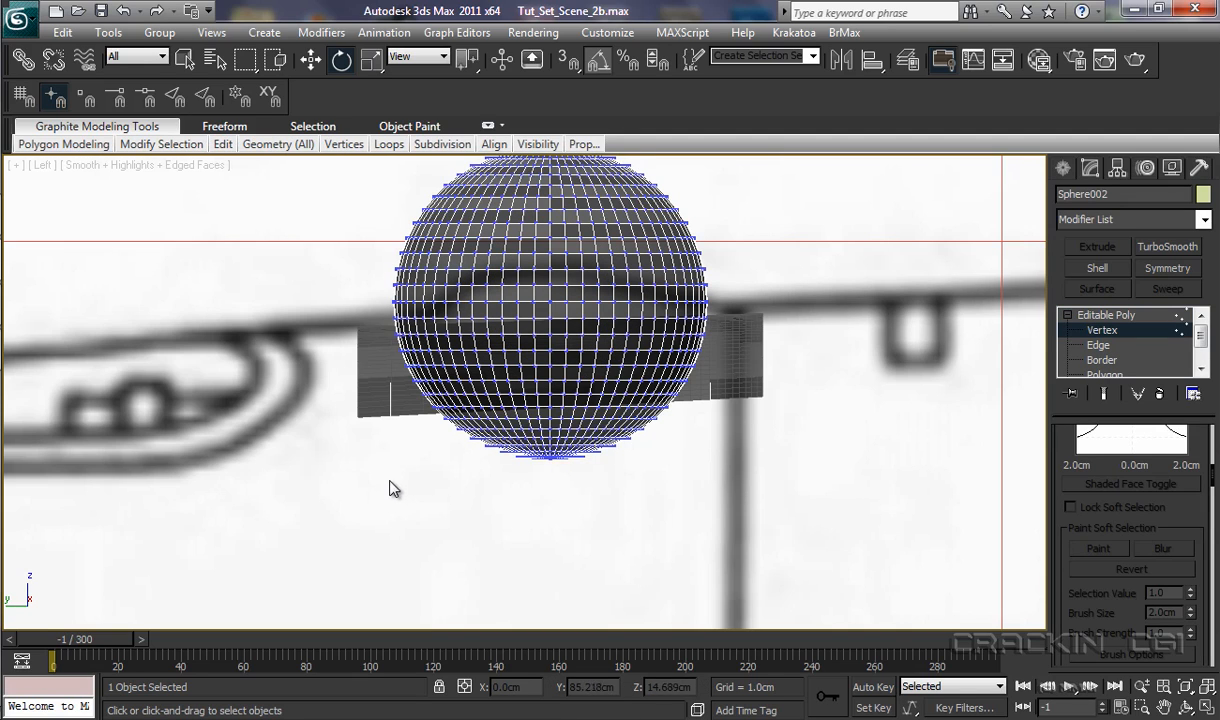
{"action": "left_click", "coordinate": [185, 62]}
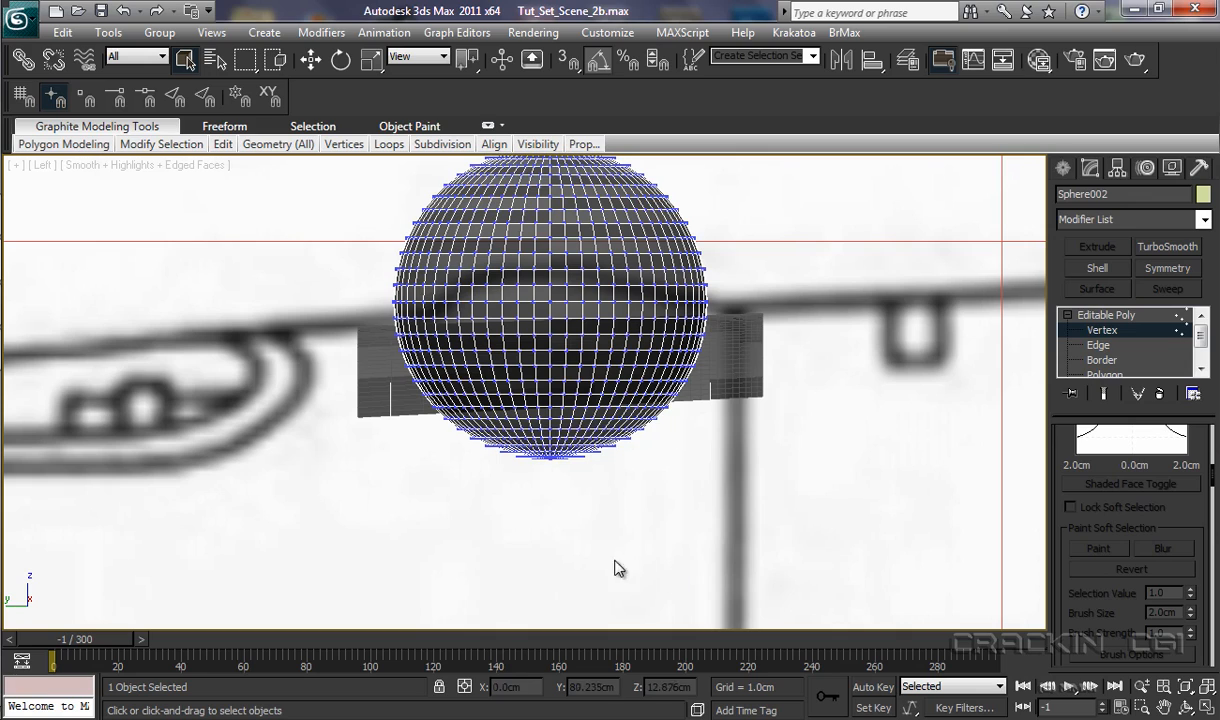
{"action": "left_click_drag", "start_coordinate": [389, 488], "coordinate": [740, 248]}
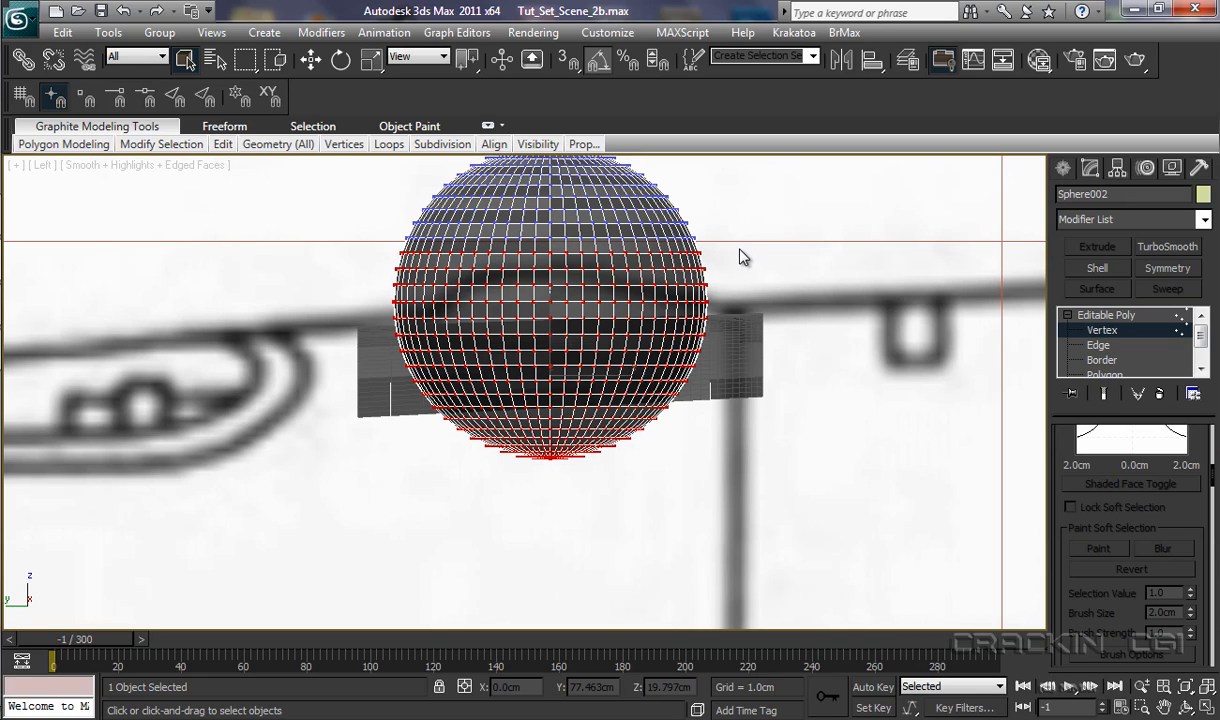
{"action": "key", "text": "Delete"}
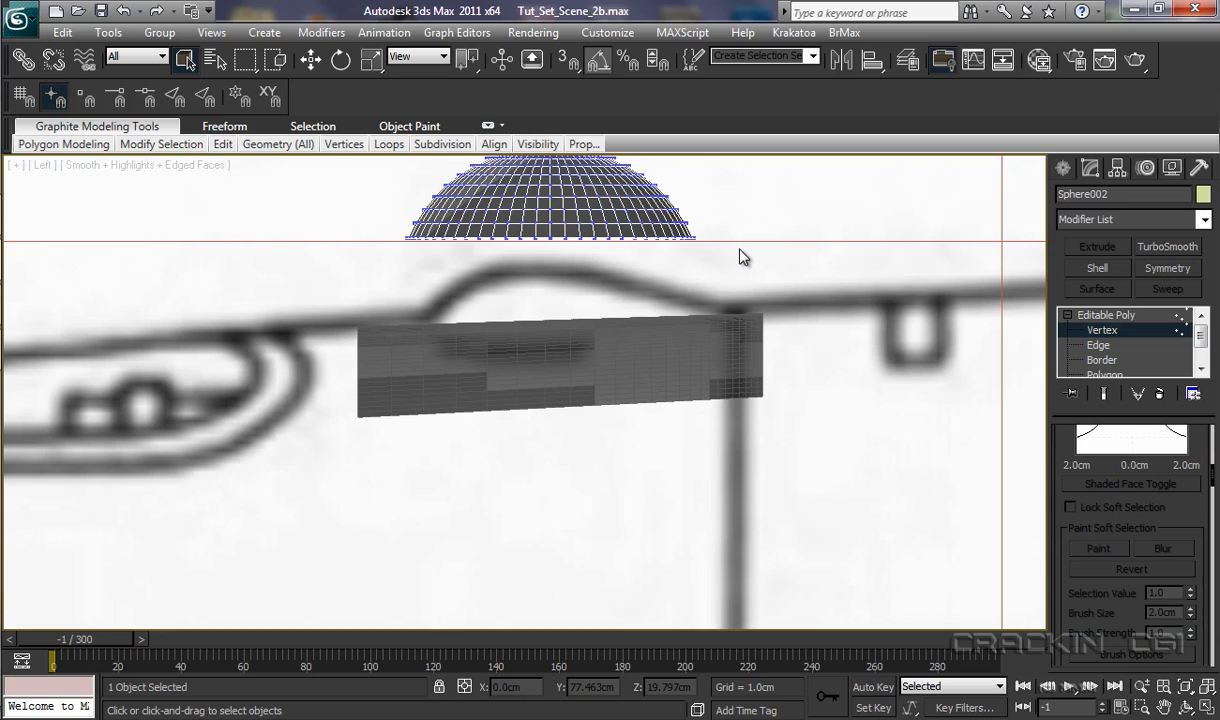
Step: Lower the dome onto Mag_Cover and flatten its height to about 62% to suit the blueprint bulge
{"action": "left_click", "coordinate": [1123, 318]}
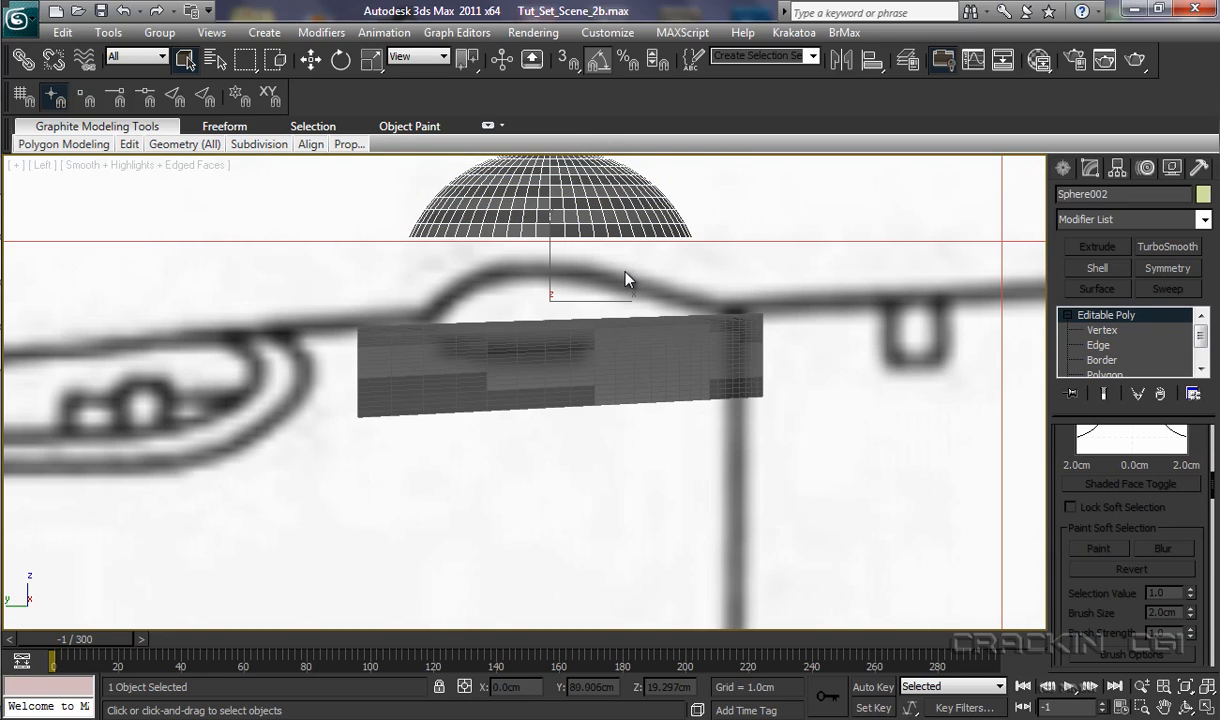
{"action": "key", "text": "w"}
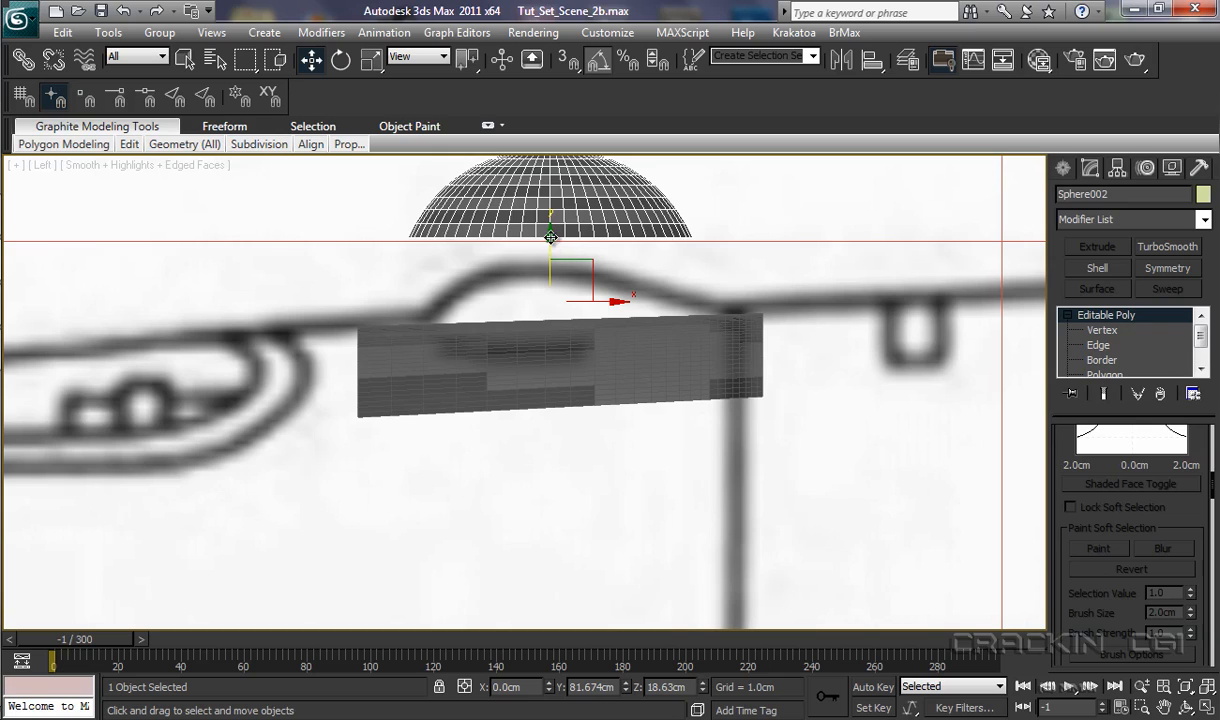
{"action": "left_click_drag", "start_coordinate": [550, 237], "coordinate": [553, 313]}
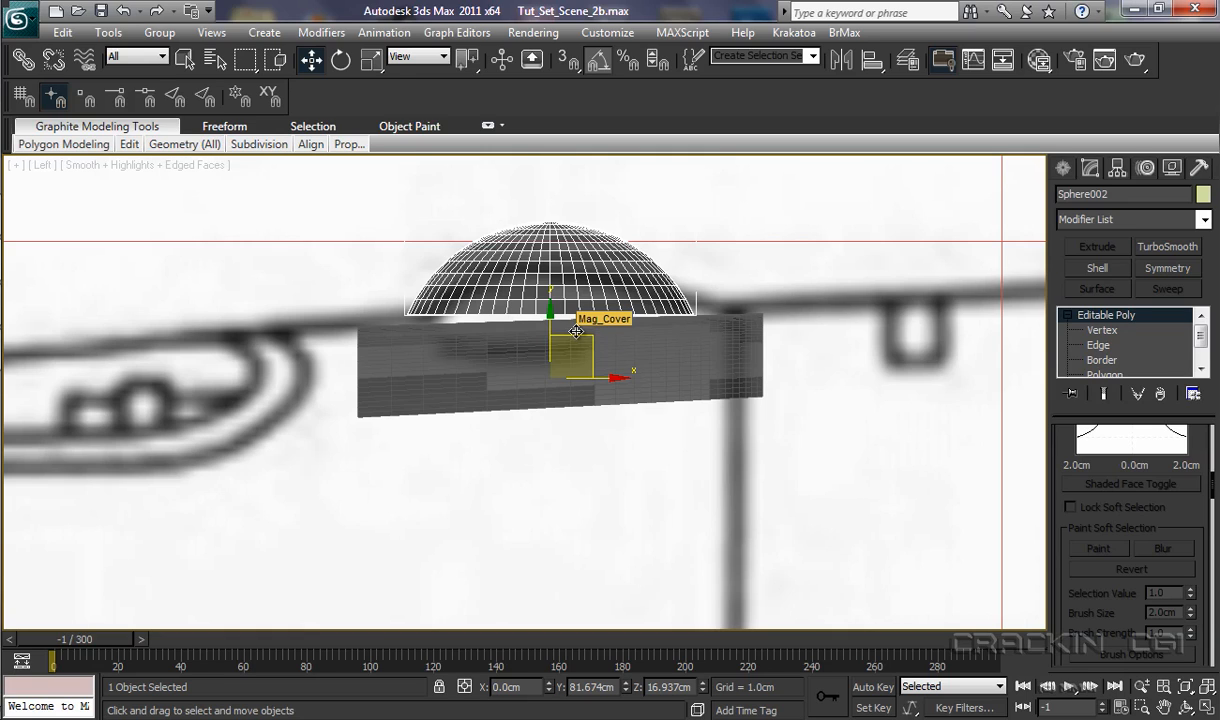
{"action": "key", "text": "r"}
{"action": "key", "text": "r"}
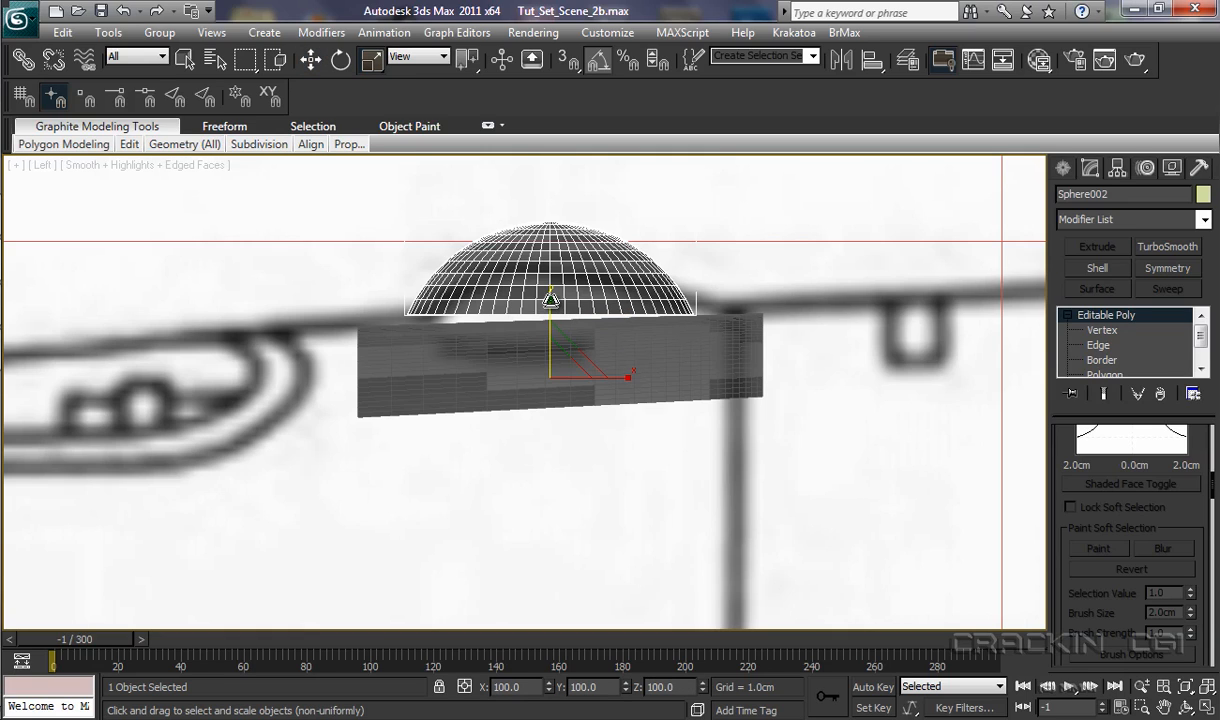
{"action": "left_click_drag", "start_coordinate": [551, 300], "coordinate": [550, 343]}
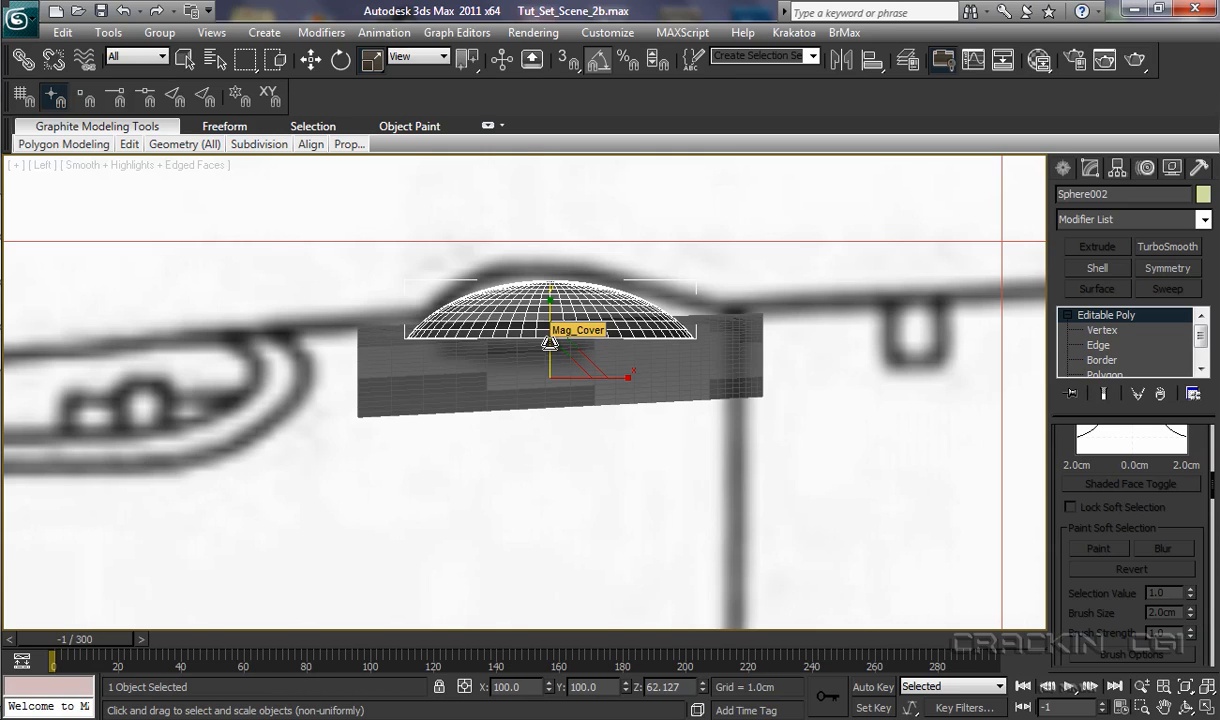
Step: In the top view, move the dome to about X 4.95 cm over the bulge outline and narrow its width to 61.5%
{"action": "key", "text": "t"}
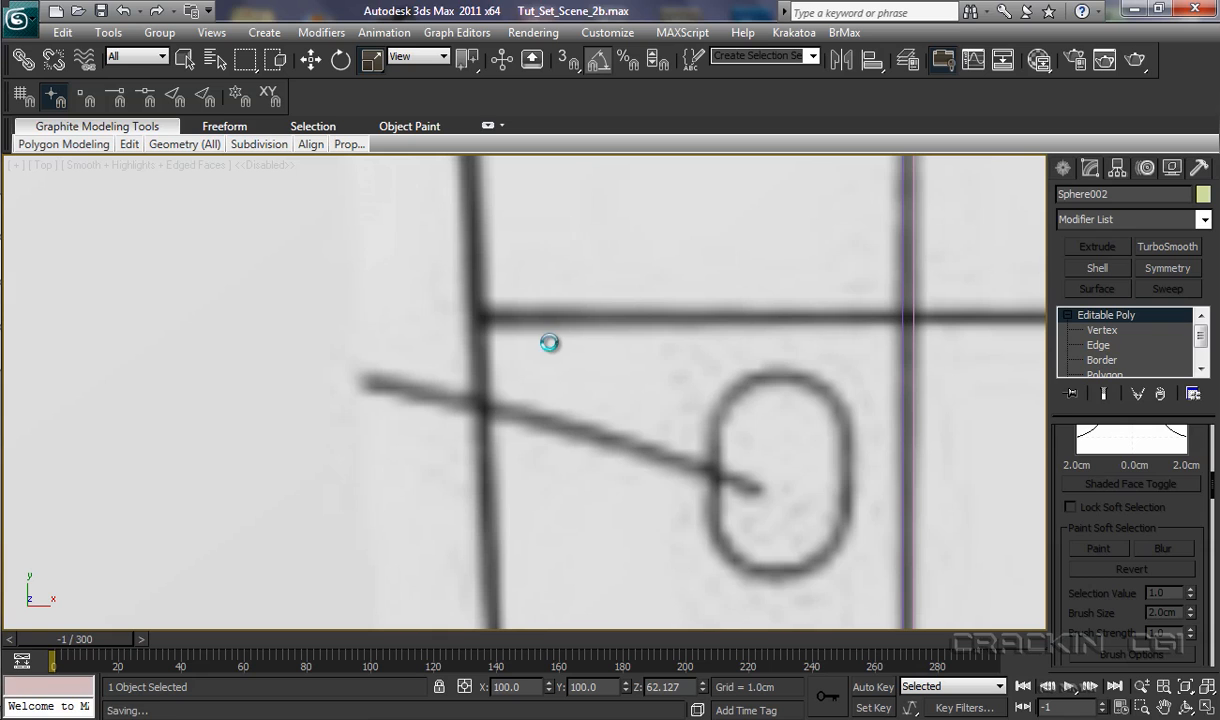
{"action": "scroll", "coordinate": [548, 390], "scroll_direction": "down", "scroll_amount": 8}
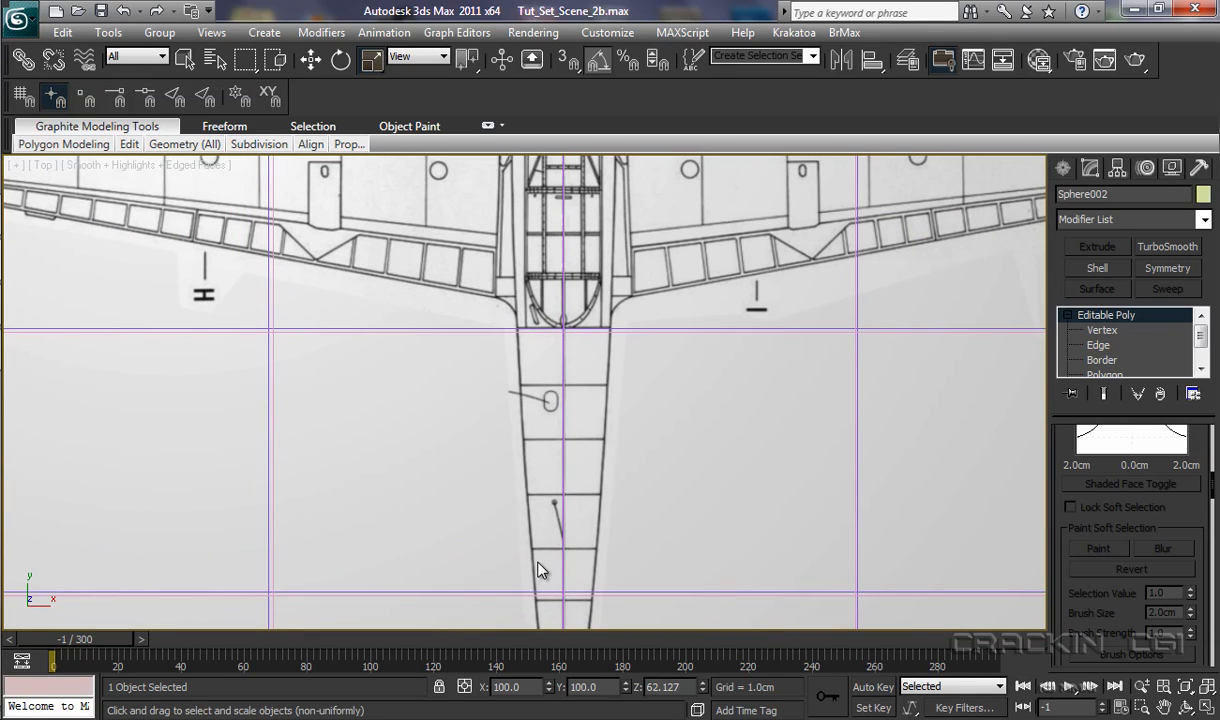
{"action": "middle_click_drag", "start_coordinate": [757, 343], "coordinate": [730, 570]}
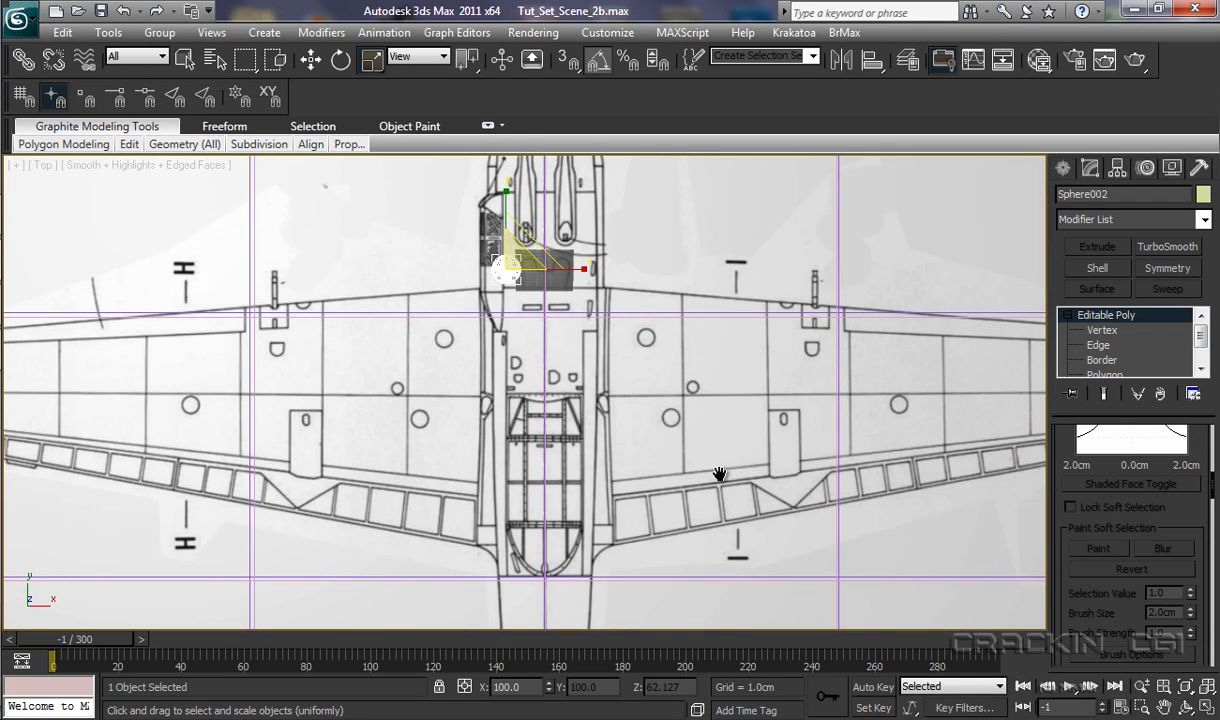
{"action": "middle_click_drag", "start_coordinate": [702, 425], "coordinate": [714, 450]}
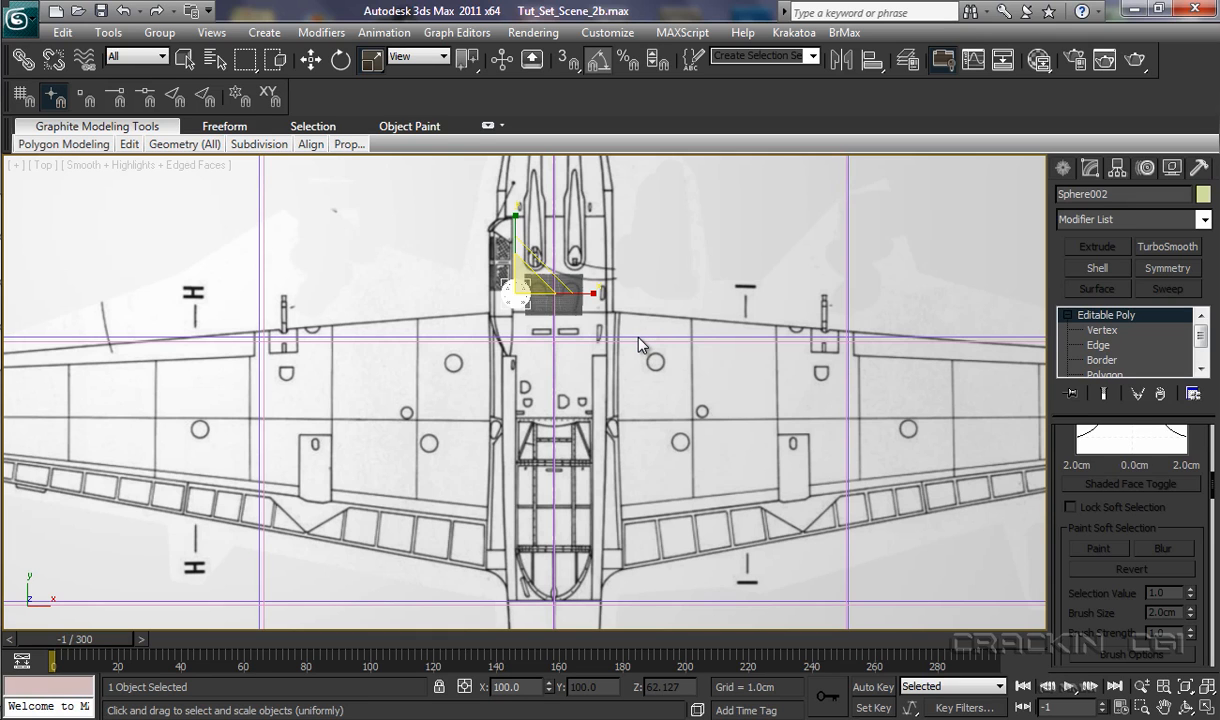
{"action": "middle_click_drag", "start_coordinate": [640, 345], "coordinate": [641, 405]}
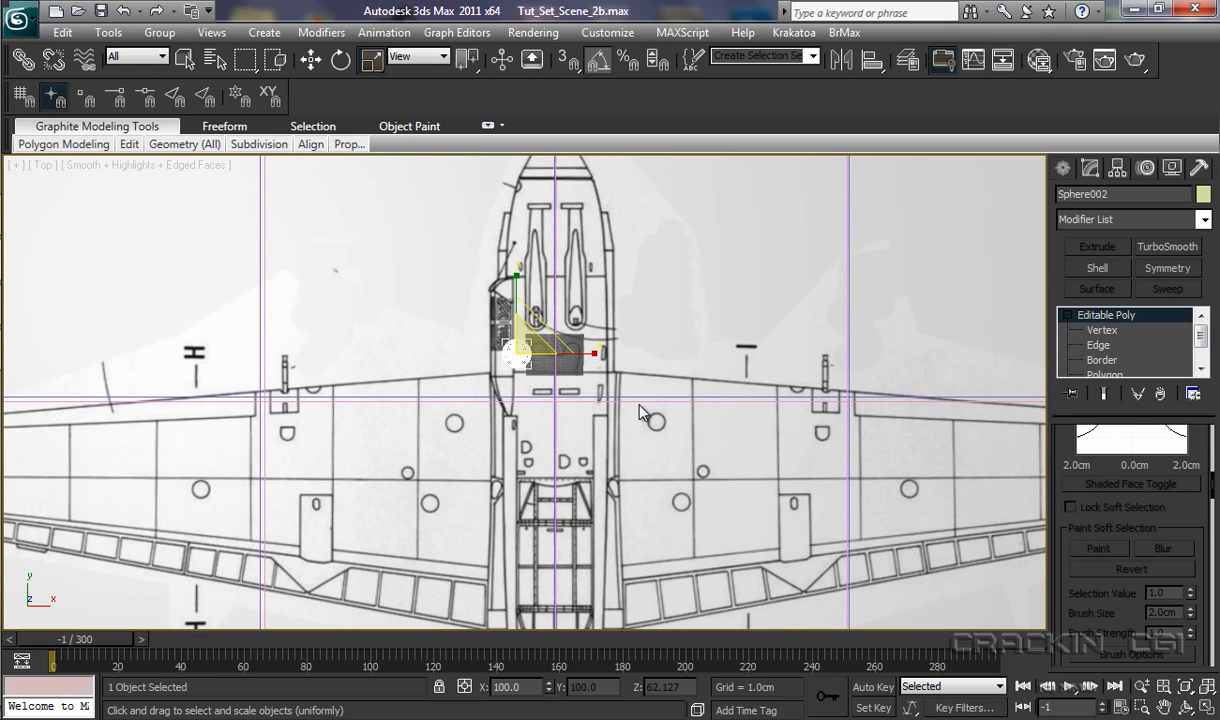
{"action": "scroll", "coordinate": [643, 413], "scroll_direction": "up", "scroll_amount": 10}
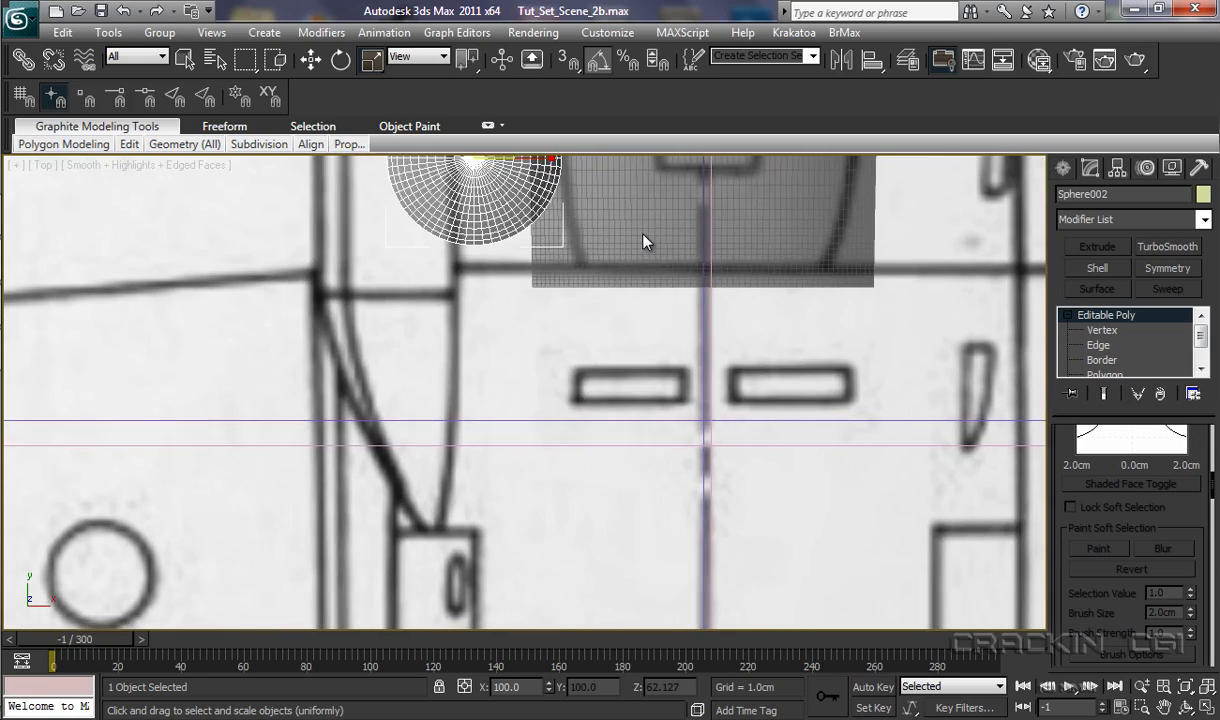
{"action": "scroll", "coordinate": [673, 430], "scroll_direction": "up", "scroll_amount": 6}
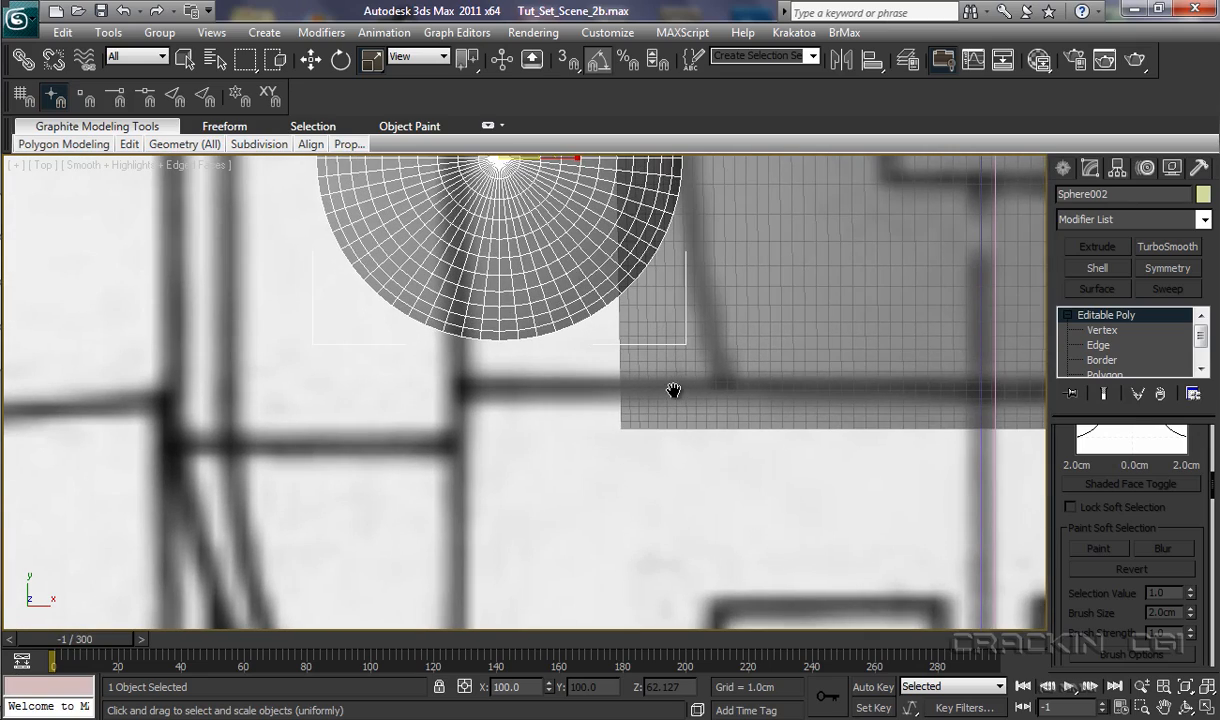
{"action": "middle_click_drag", "start_coordinate": [726, 346], "coordinate": [719, 552]}
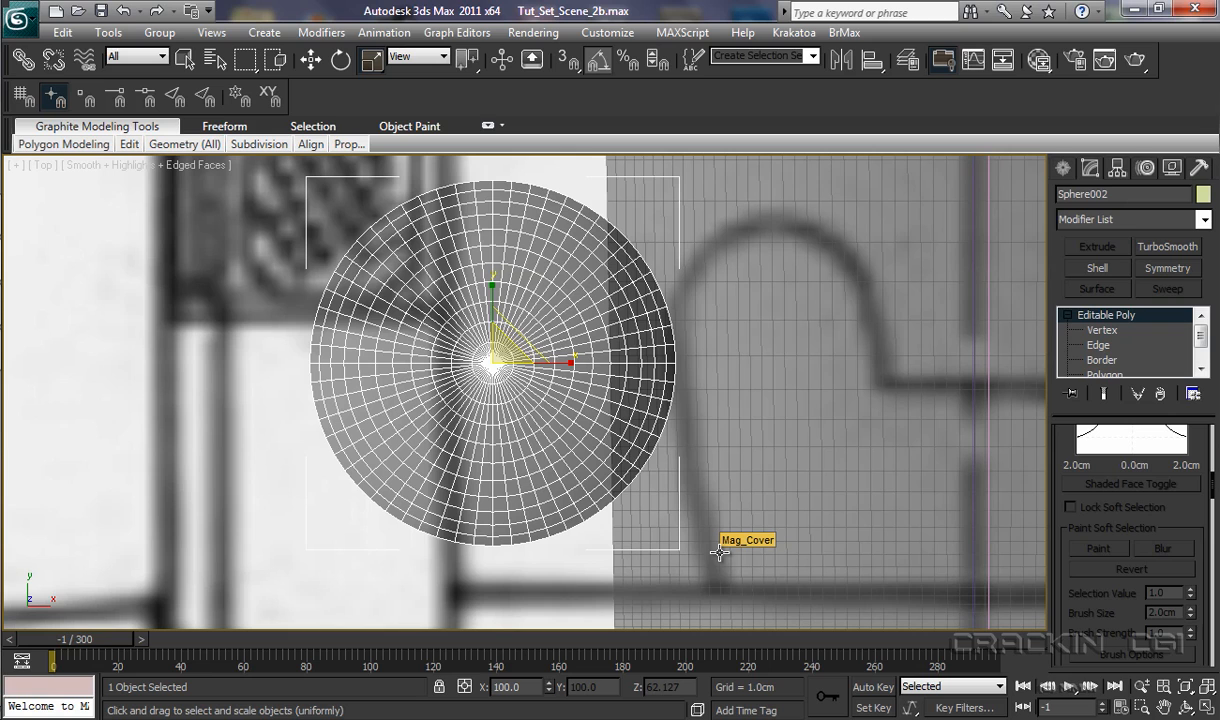
{"action": "key", "text": "w"}
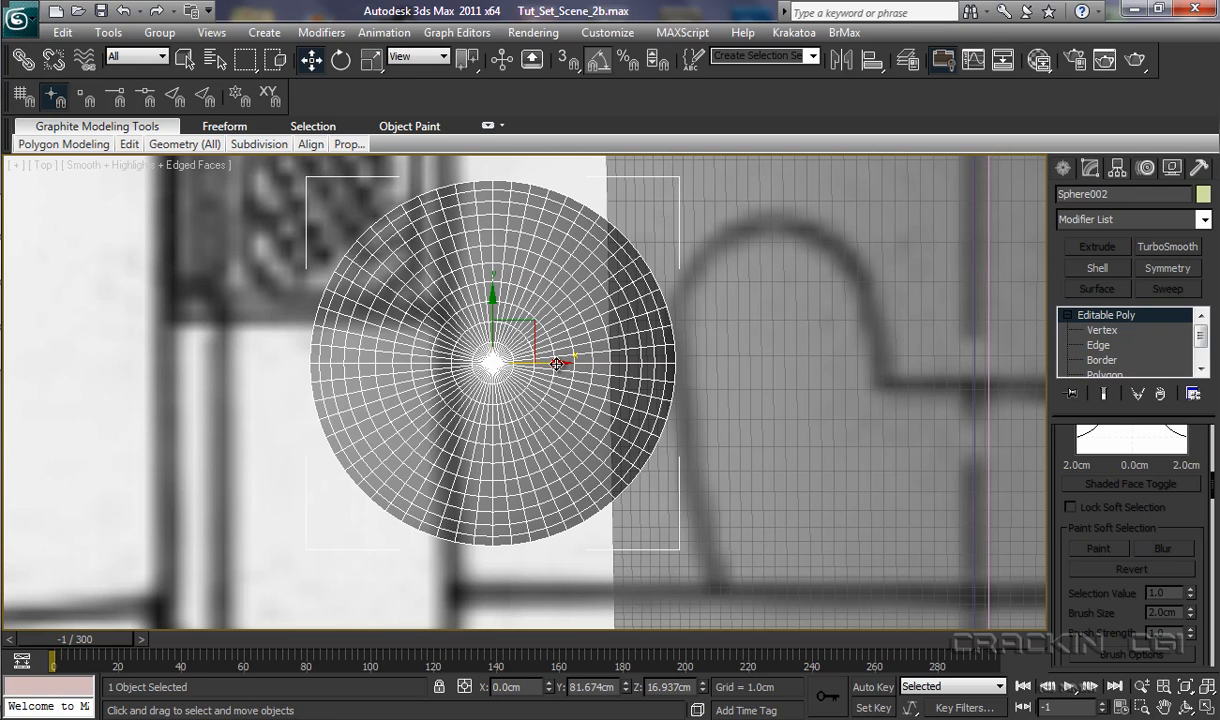
{"action": "left_click_drag", "start_coordinate": [560, 363], "coordinate": [844, 406]}
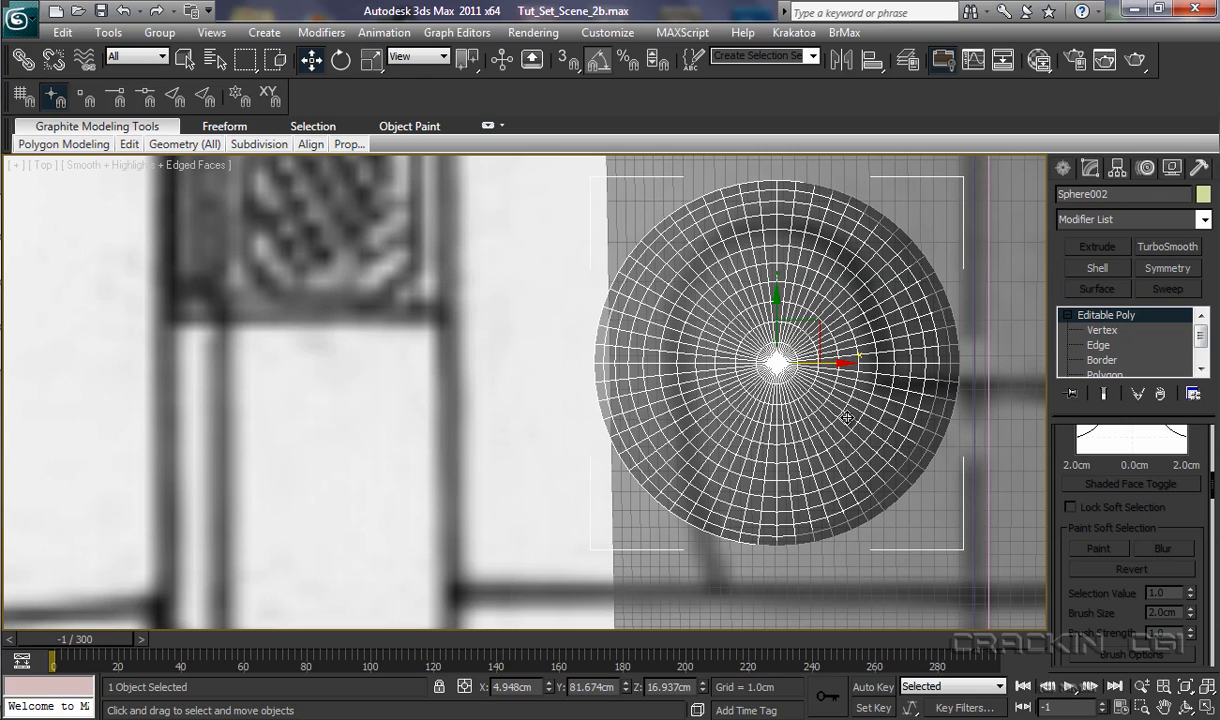
{"action": "key", "text": "r"}
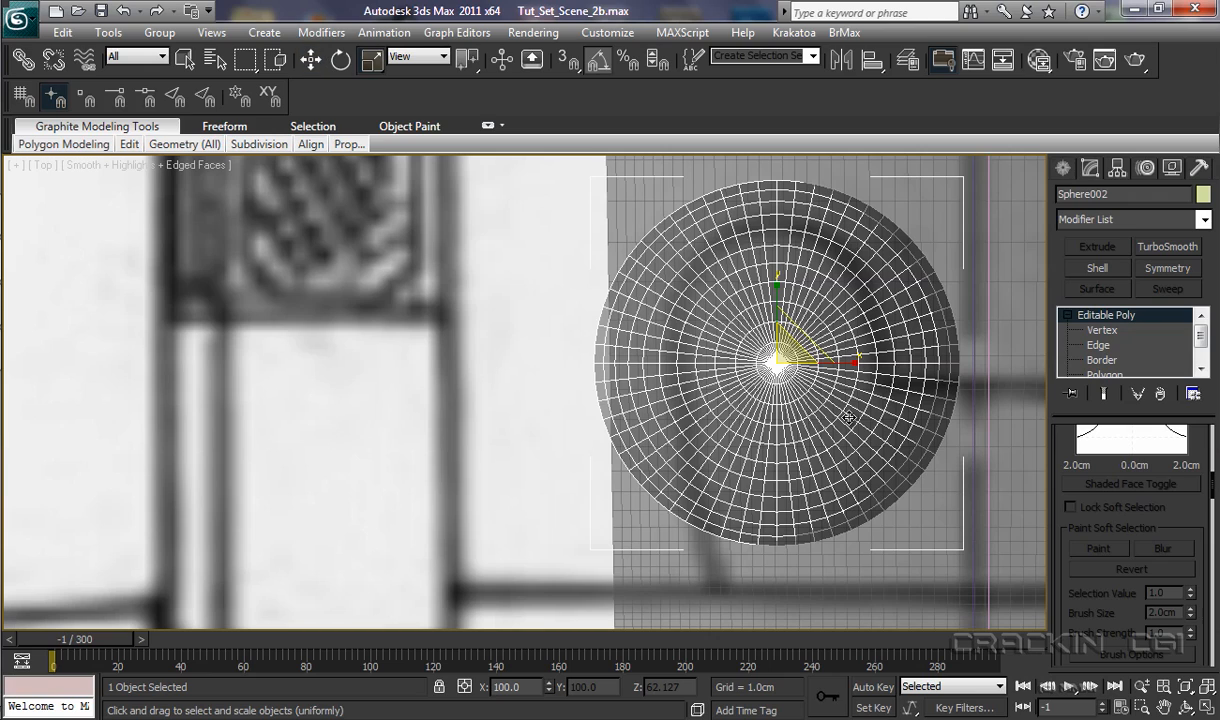
{"action": "left_click_drag", "start_coordinate": [857, 361], "coordinate": [814, 364]}
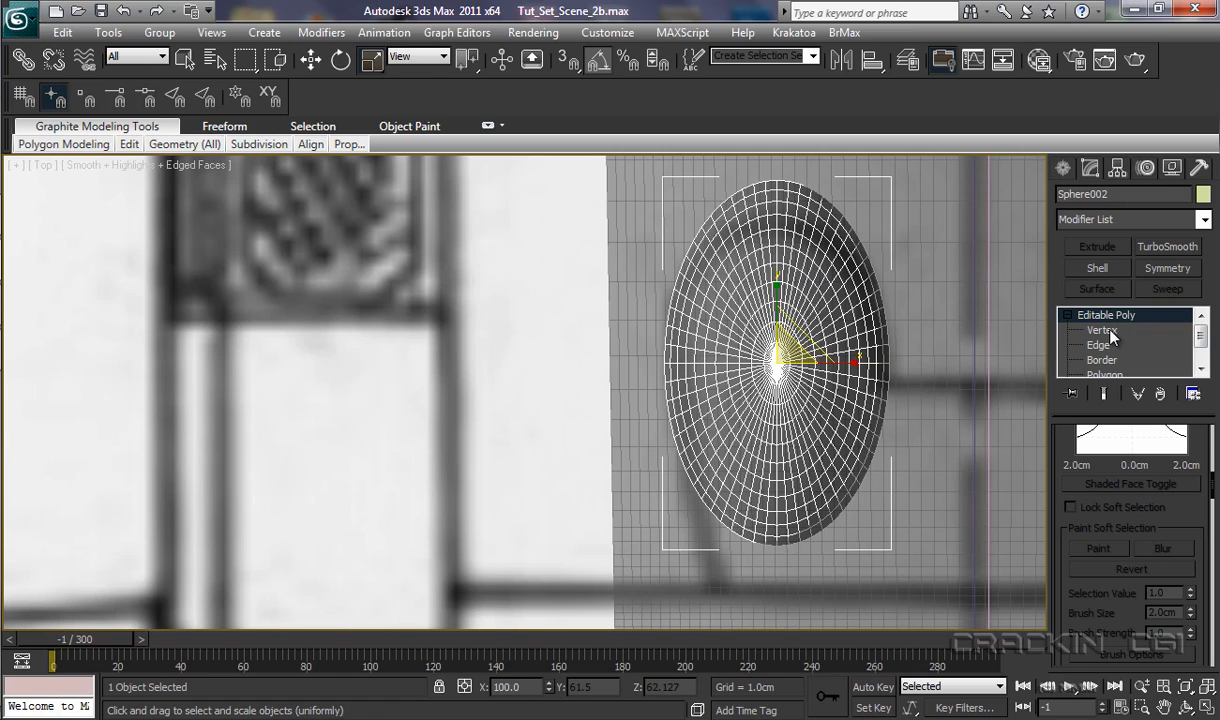
Step: Shorten the upper half of the dome lengthwise to fit the blueprint outline, using vertex soft selection with a 2.94 cm falloff
{"action": "left_click", "coordinate": [1038, 332]}
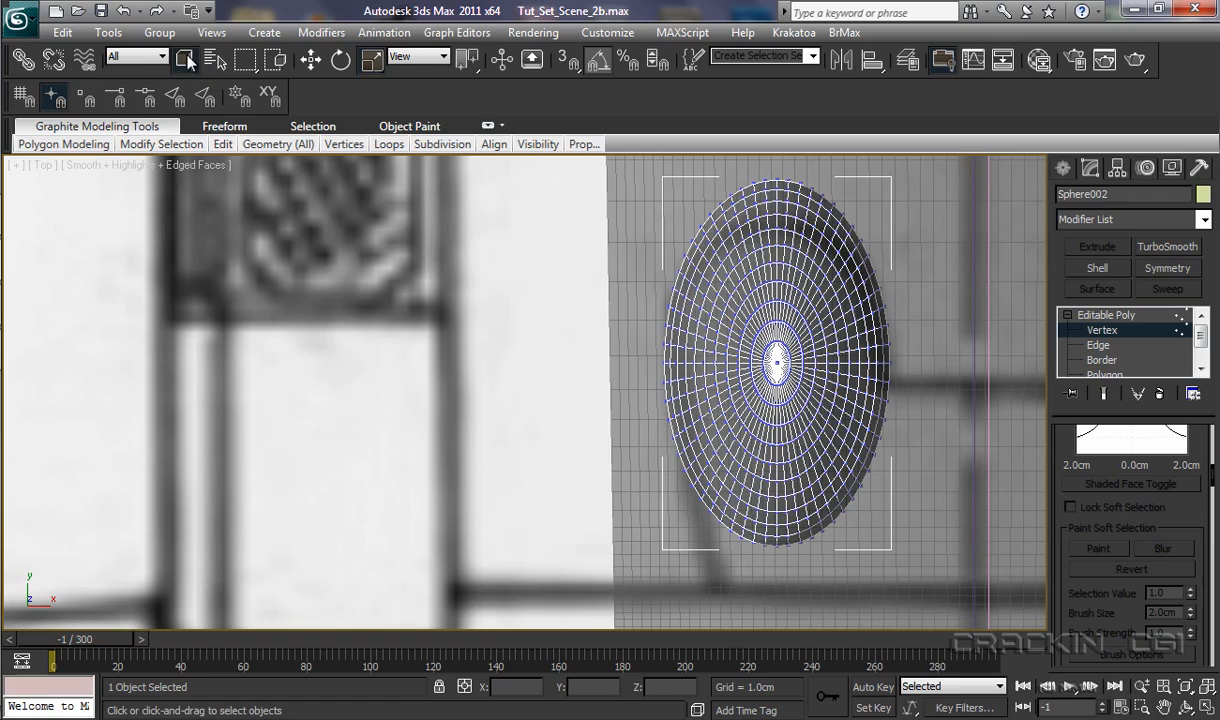
{"action": "left_click", "coordinate": [191, 62]}
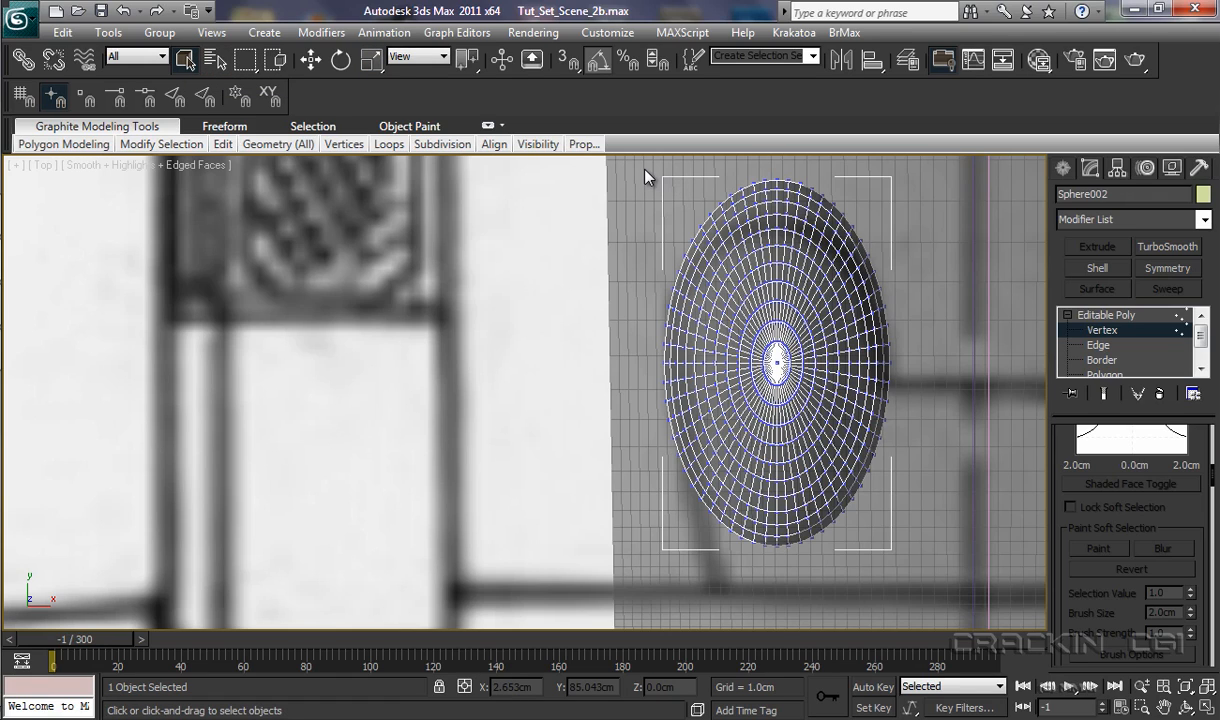
{"action": "left_click_drag", "start_coordinate": [644, 170], "coordinate": [918, 376]}
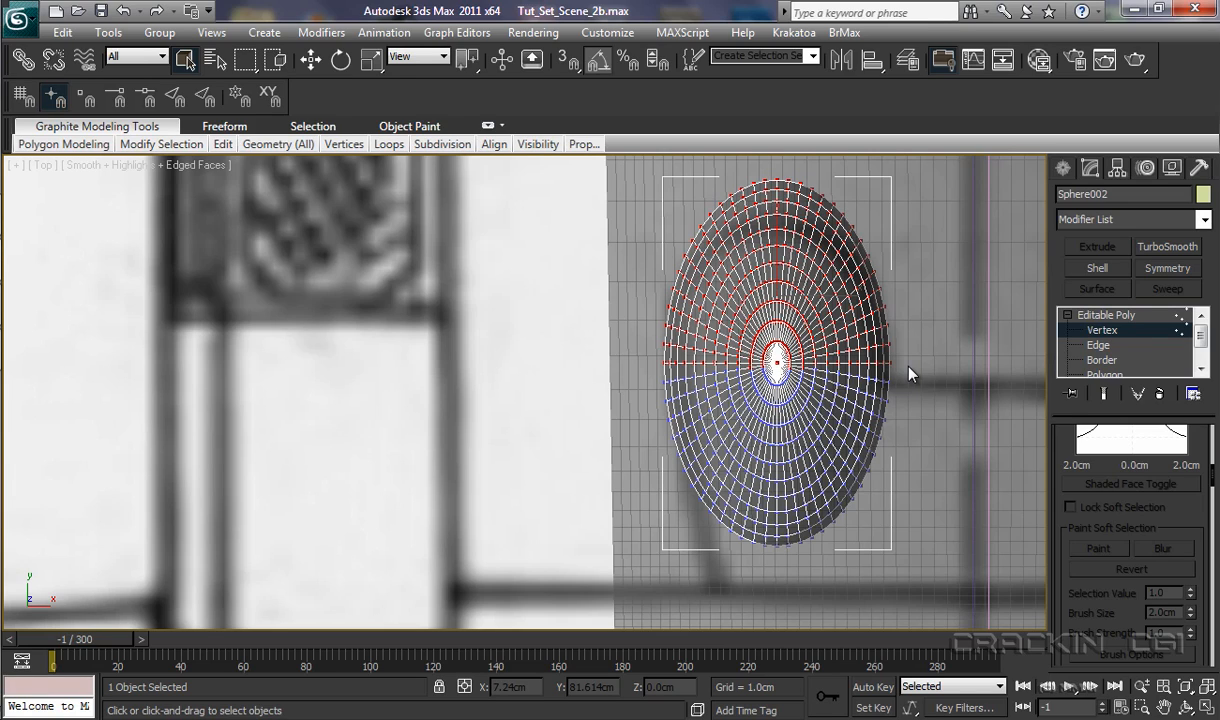
{"action": "key", "text": "r"}
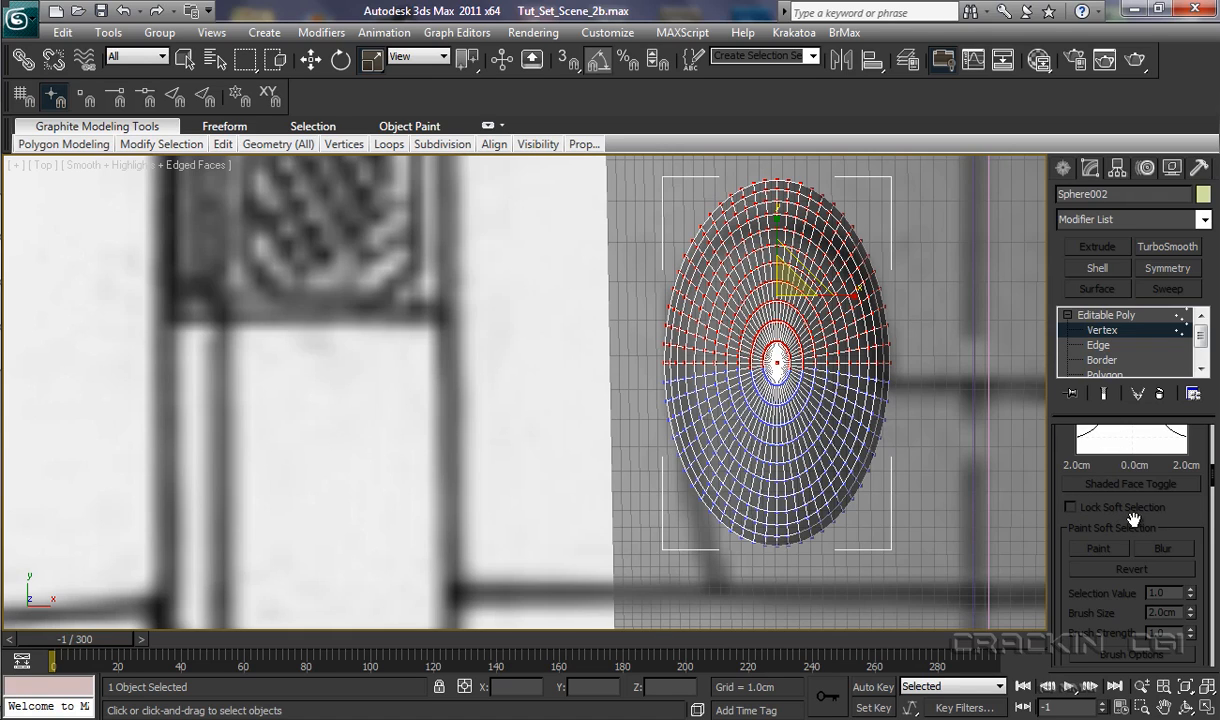
{"action": "left_click_drag", "start_coordinate": [1214, 480], "coordinate": [1212, 457]}
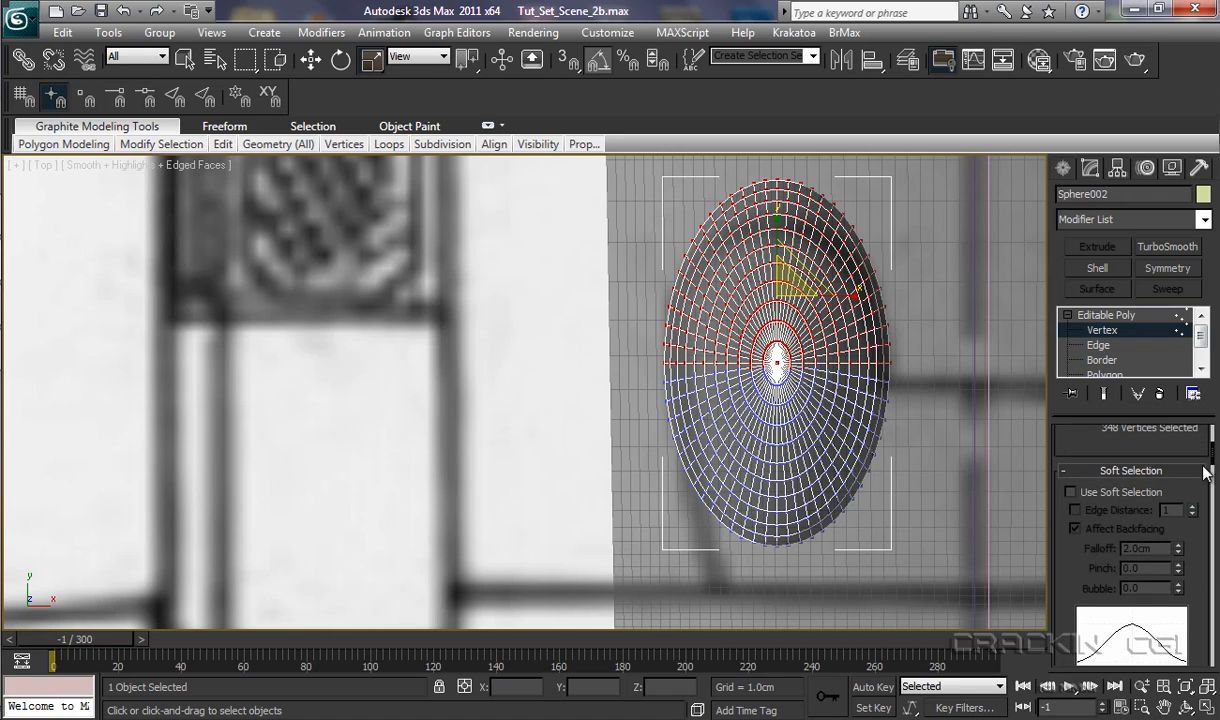
{"action": "left_click", "coordinate": [1071, 492]}
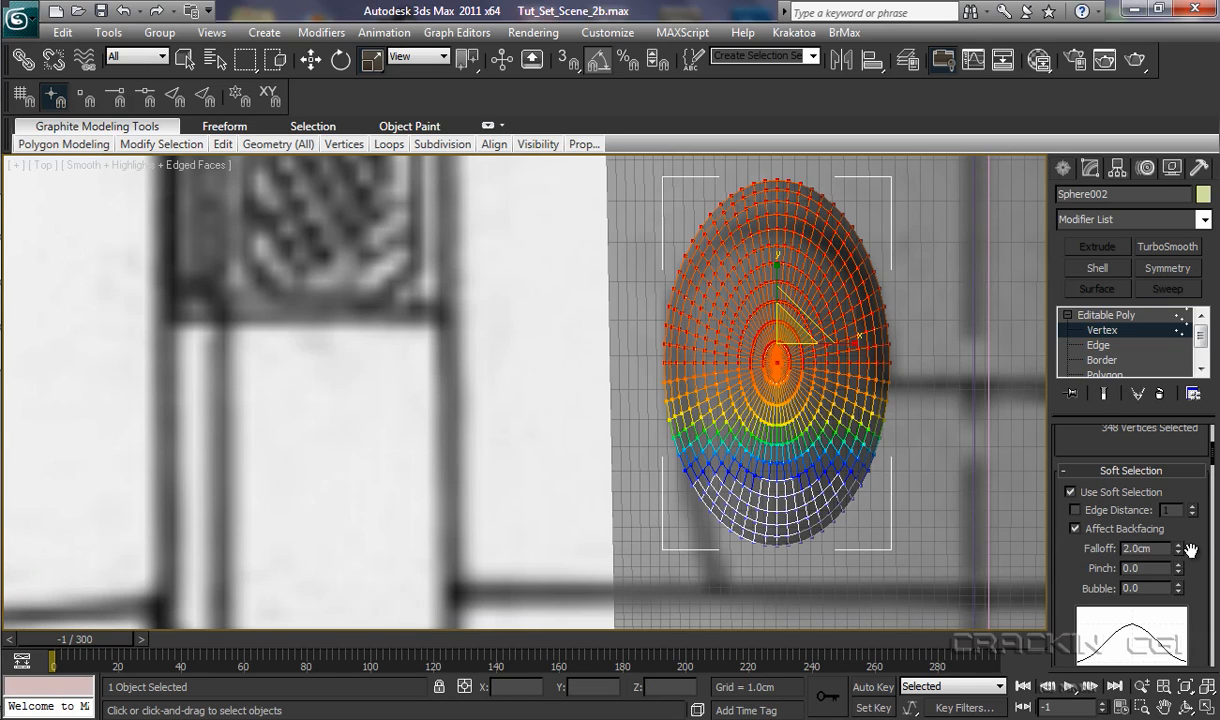
{"action": "left_click_drag", "start_coordinate": [1181, 556], "coordinate": [1189, 500]}
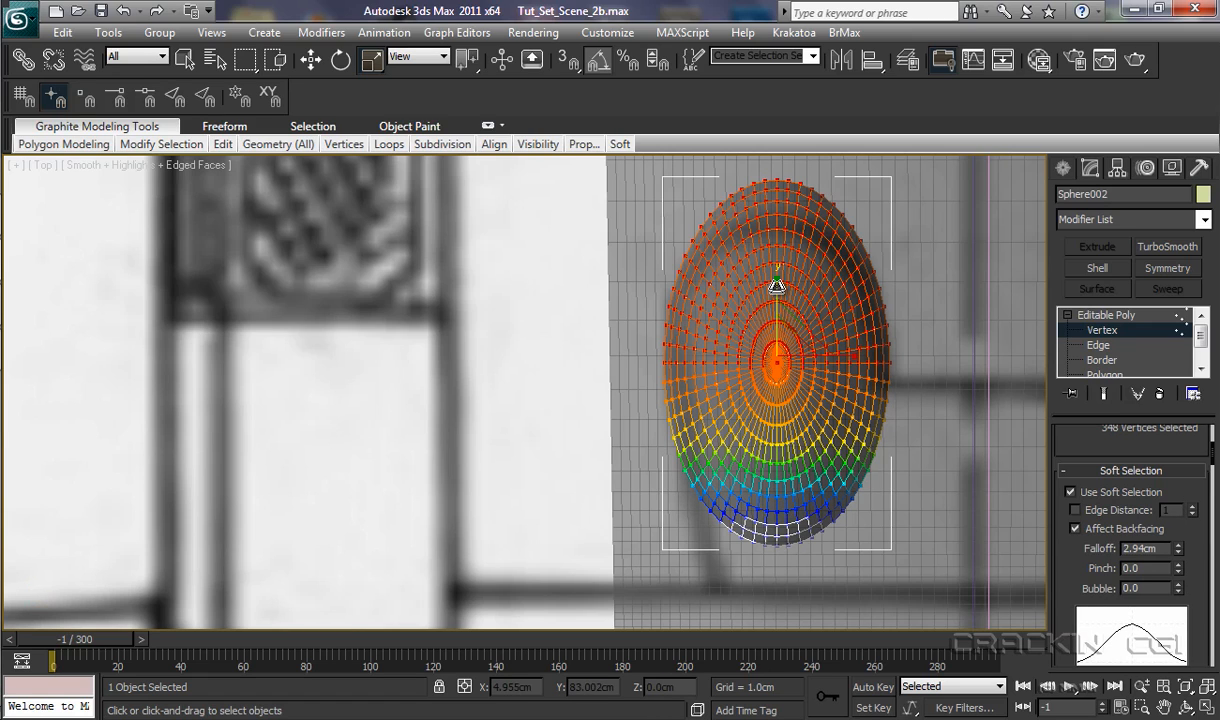
{"action": "left_click_drag", "start_coordinate": [777, 279], "coordinate": [777, 284]}
{"action": "mouse_move", "coordinate": [776, 290]}
{"action": "left_mouse_down"}
{"action": "mouse_move", "coordinate": [777, 310]}
{"action": "mouse_move", "coordinate": [779, 284]}
{"action": "mouse_move", "coordinate": [781, 297]}
{"action": "left_mouse_up"}
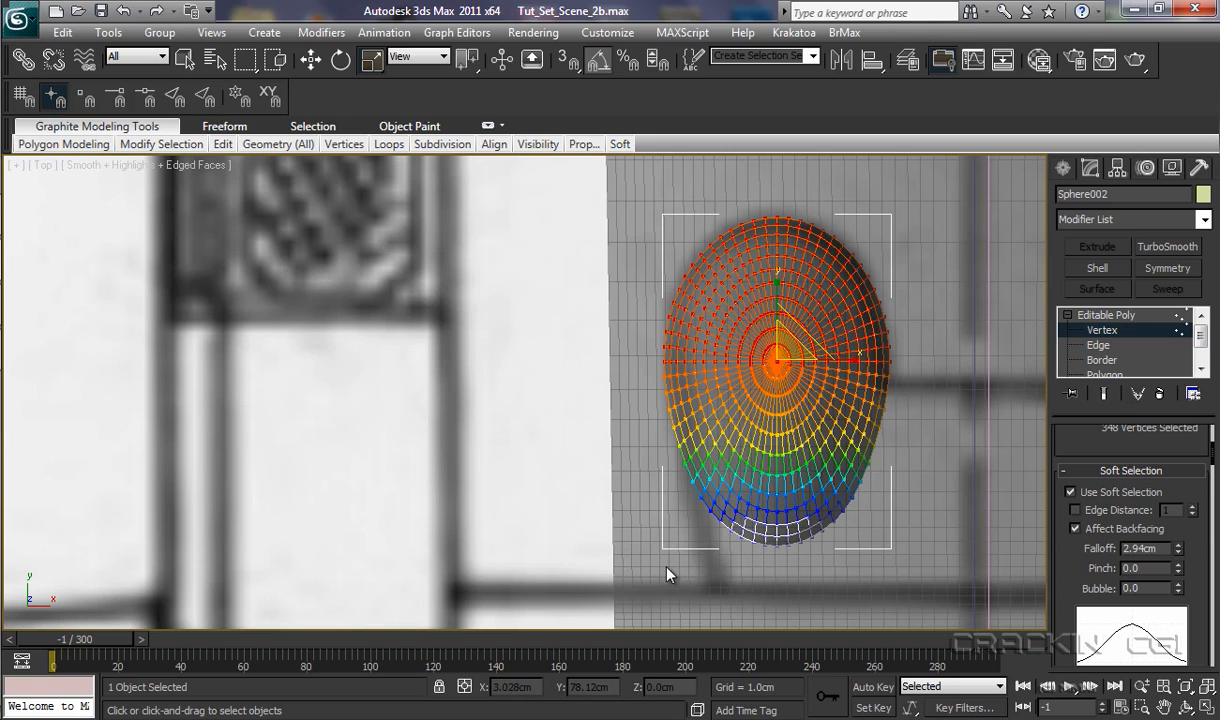
Step: Pull the dome's lower-end vertices down in the top view with soft selection to stretch that end along the blueprint outline
{"action": "left_click_drag", "start_coordinate": [666, 565], "coordinate": [903, 437]}
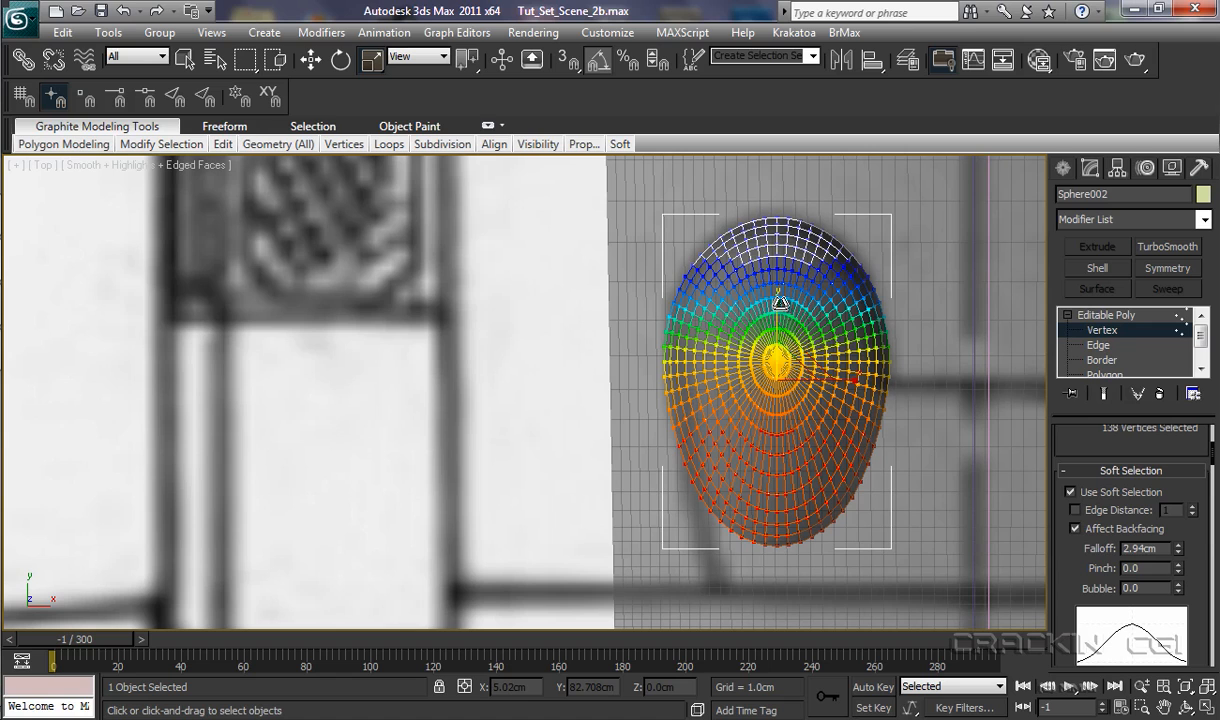
{"action": "key", "text": "w"}
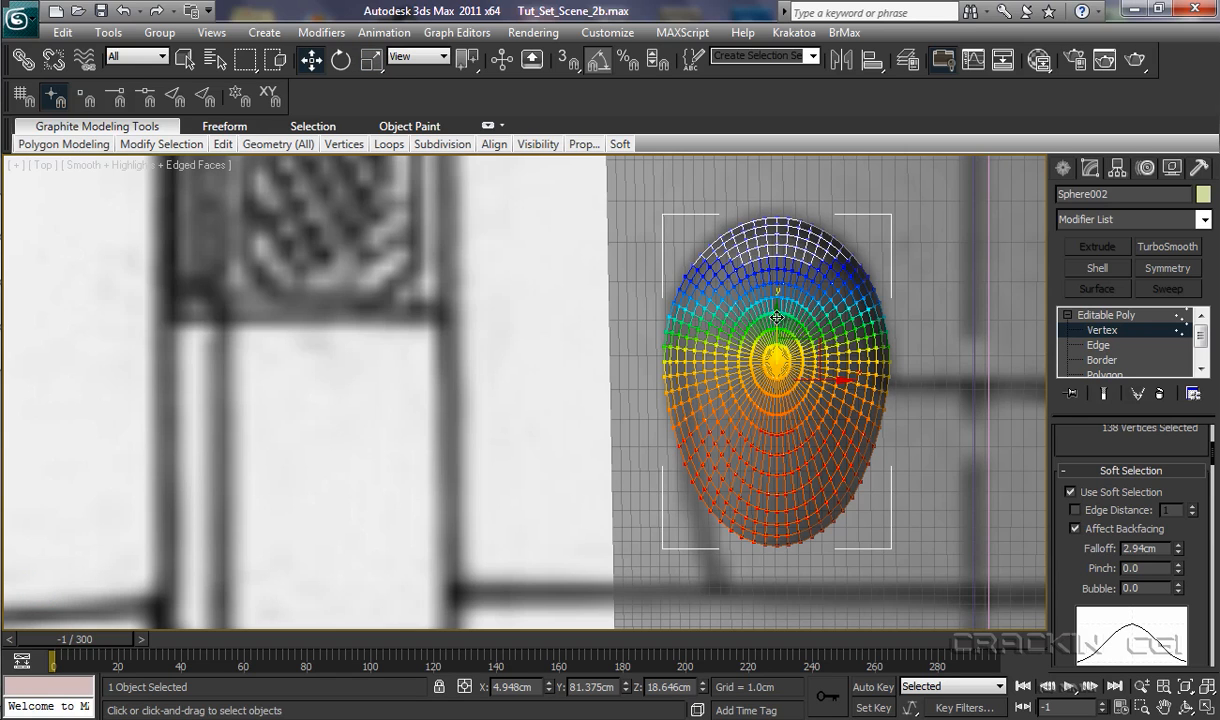
{"action": "left_click_drag", "start_coordinate": [777, 318], "coordinate": [778, 416]}
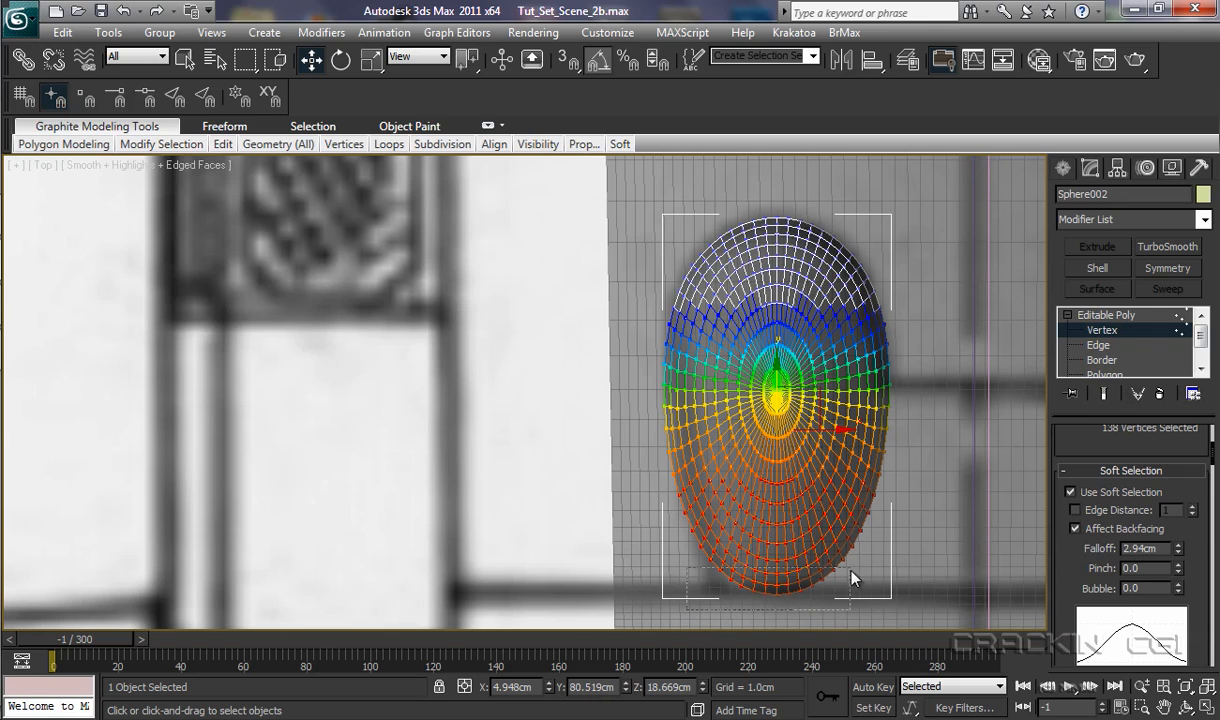
{"action": "left_click_drag", "start_coordinate": [873, 543], "coordinate": [871, 578]}
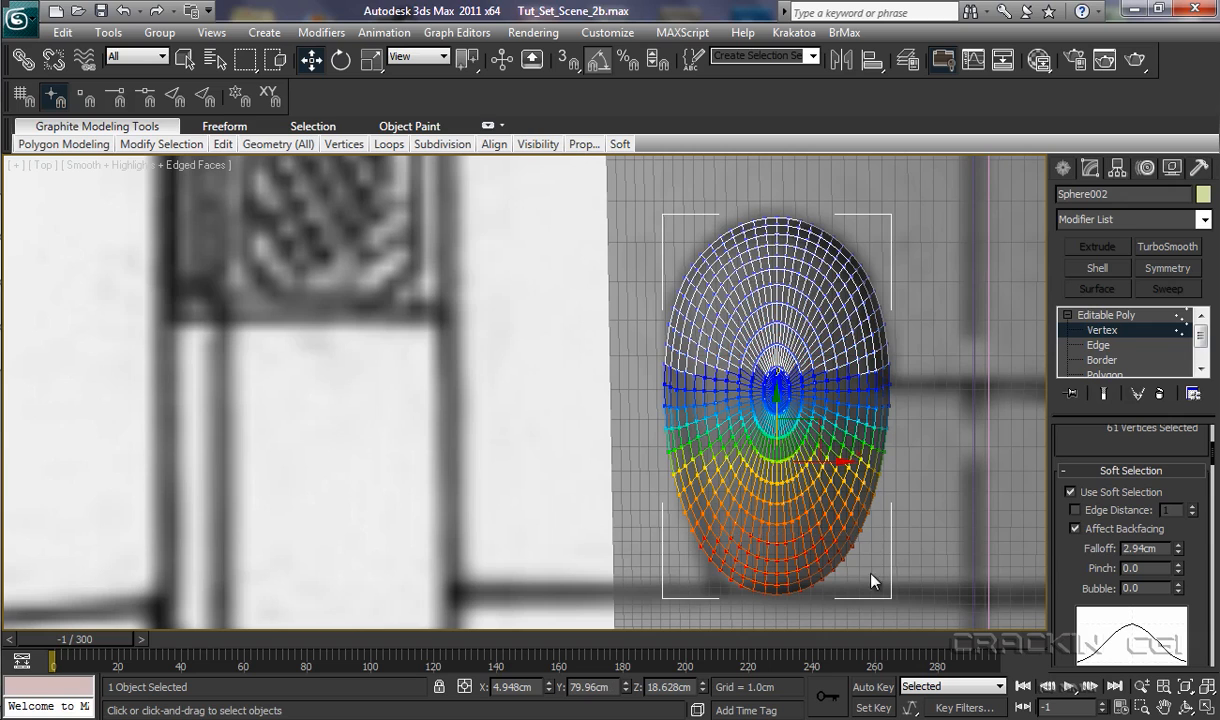
{"action": "left_click_drag", "start_coordinate": [776, 400], "coordinate": [776, 415]}
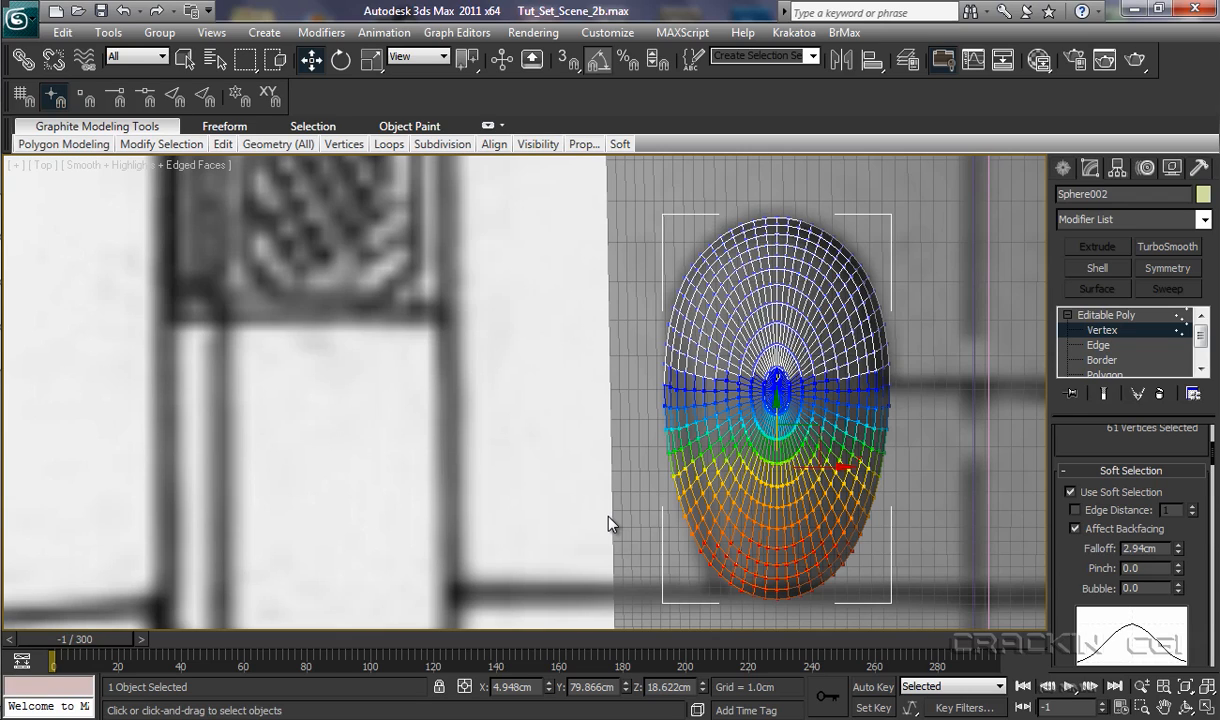
Step: In a perspective side view, soft-select the vertices on the dome's crown and rear slope and flatten them slightly in height
{"action": "key", "text": "p"}
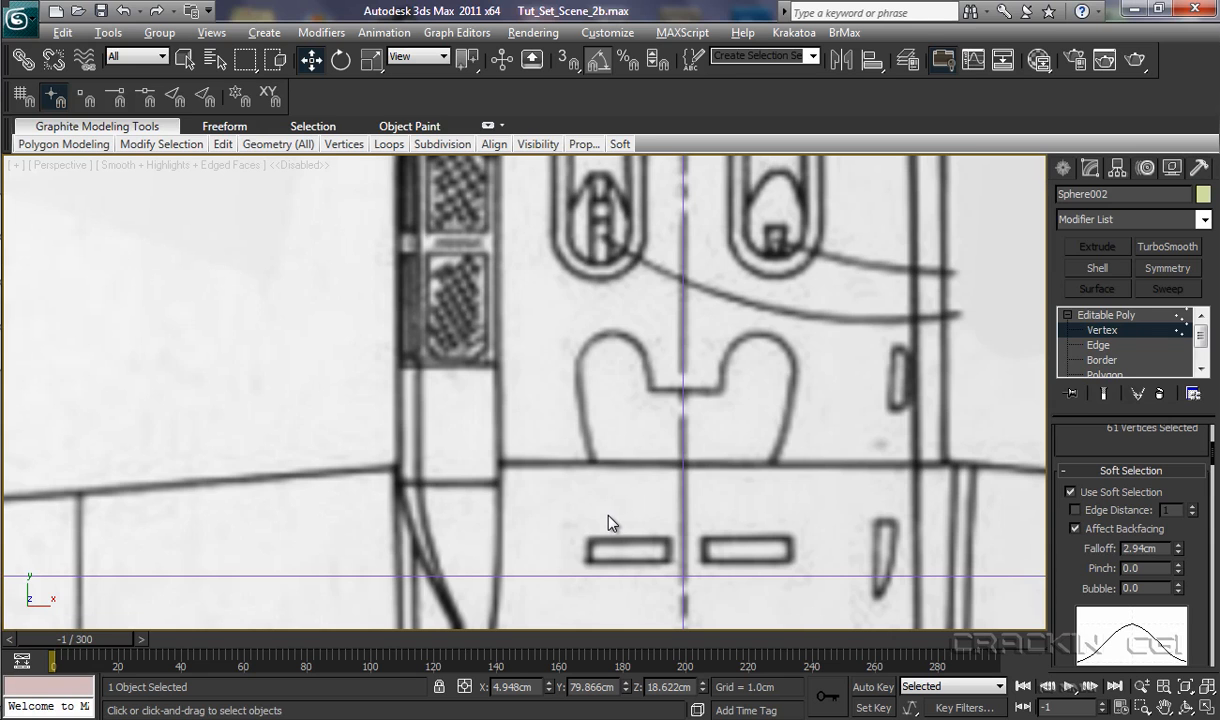
{"action": "middle_click_drag", "start_coordinate": [612, 522], "coordinate": [778, 426], "text": "alt"}
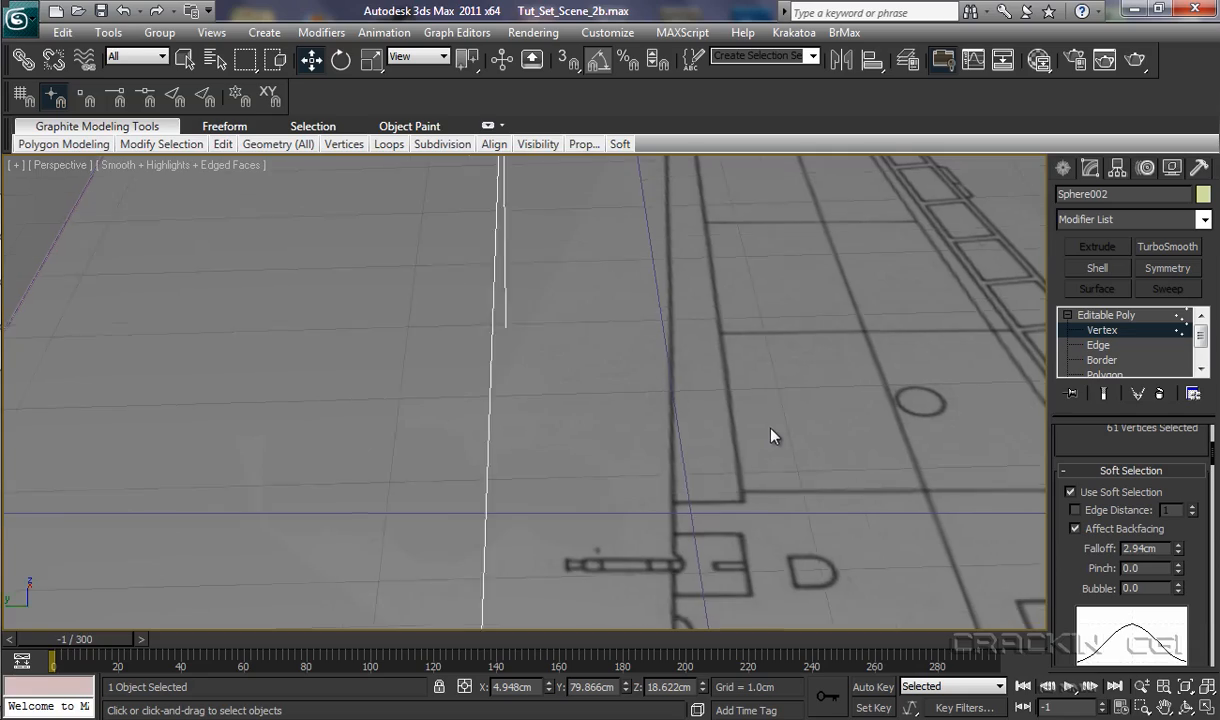
{"action": "key", "text": "z"}
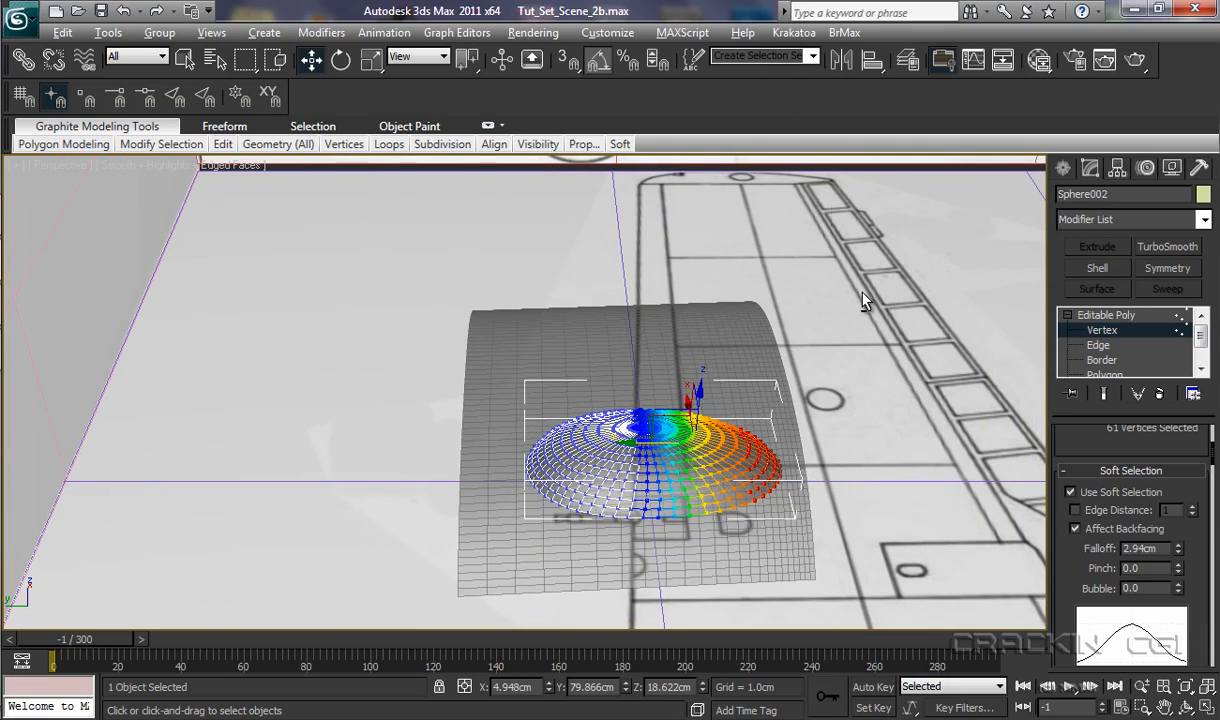
{"action": "middle_click_drag", "start_coordinate": [845, 490], "coordinate": [841, 418], "text": "alt"}
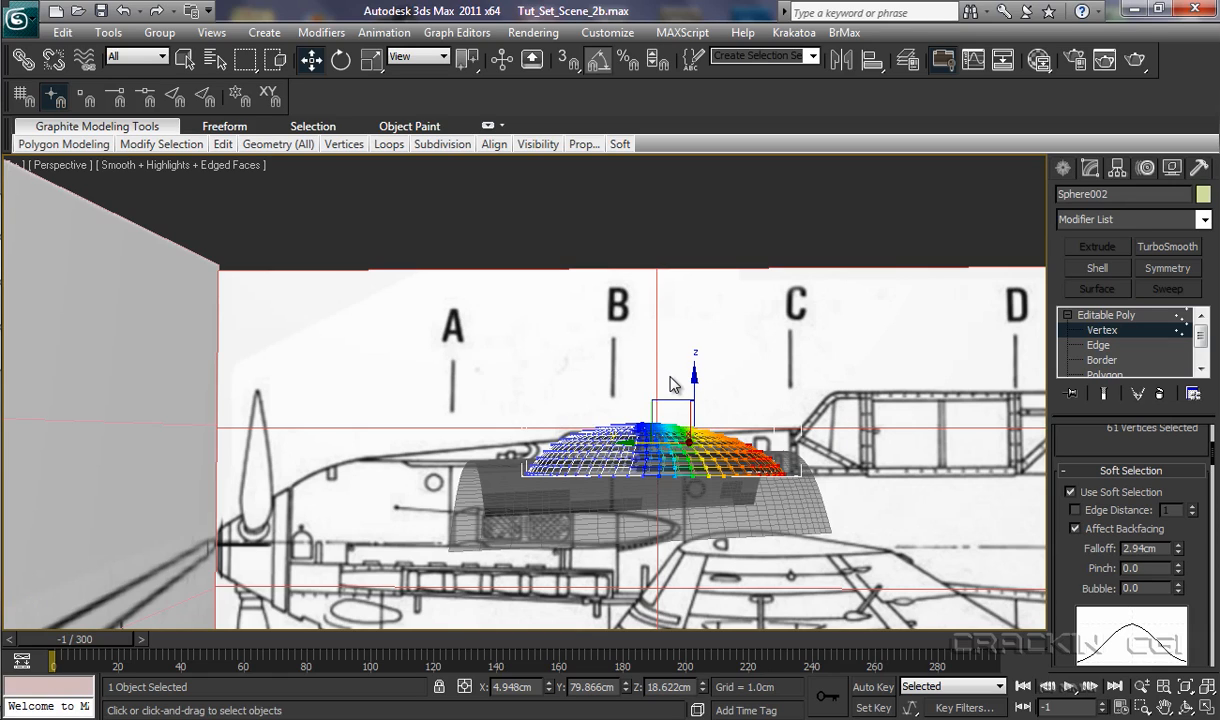
{"action": "left_click_drag", "start_coordinate": [669, 375], "coordinate": [752, 448]}
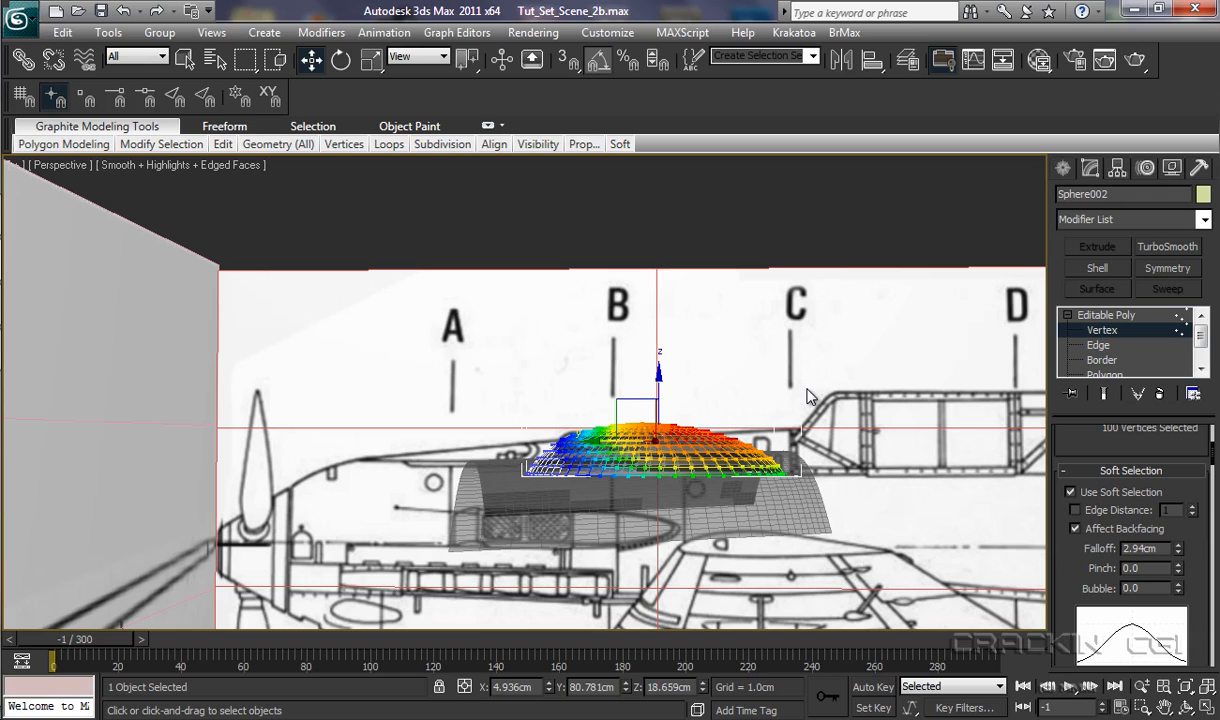
{"action": "key", "text": "r"}
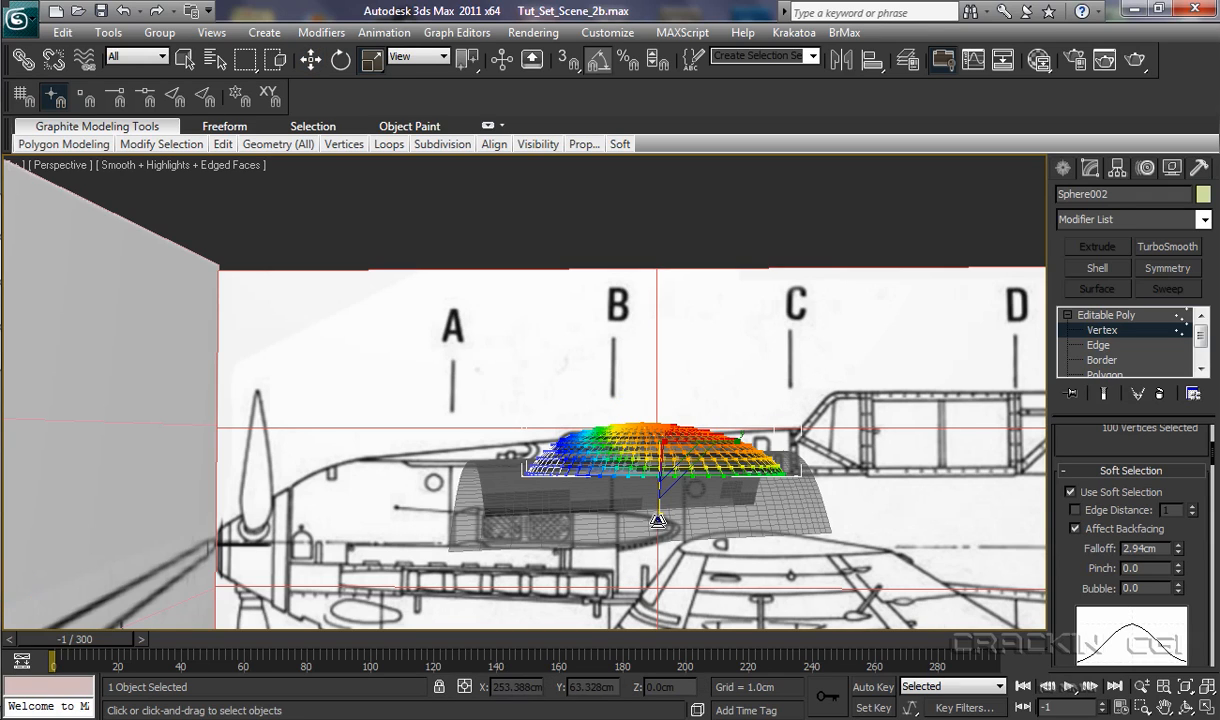
{"action": "left_click_drag", "start_coordinate": [659, 520], "coordinate": [631, 446]}
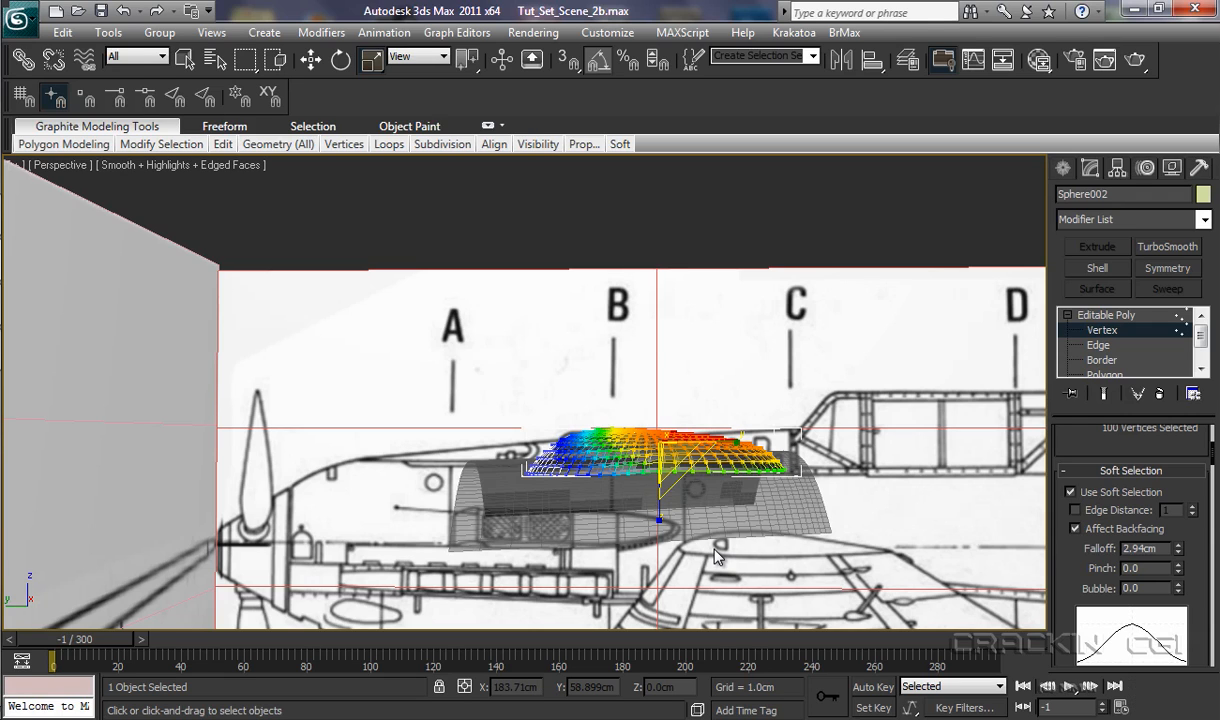
Step: In the left view, move the whole dome onto the side blueprint's bulge, at about Y 82.03 cm and Z 16.98 cm
{"action": "key", "text": "l"}
{"action": "key", "text": "d"}
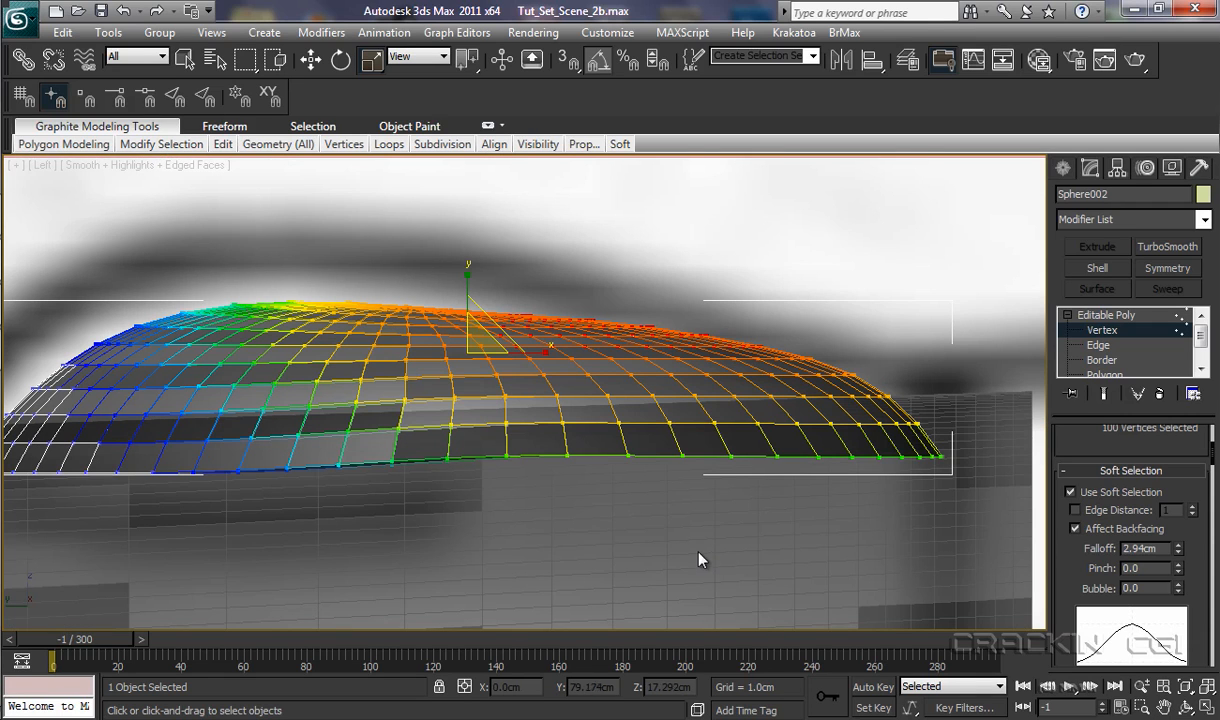
{"action": "scroll", "coordinate": [686, 558], "scroll_direction": "down", "scroll_amount": 6}
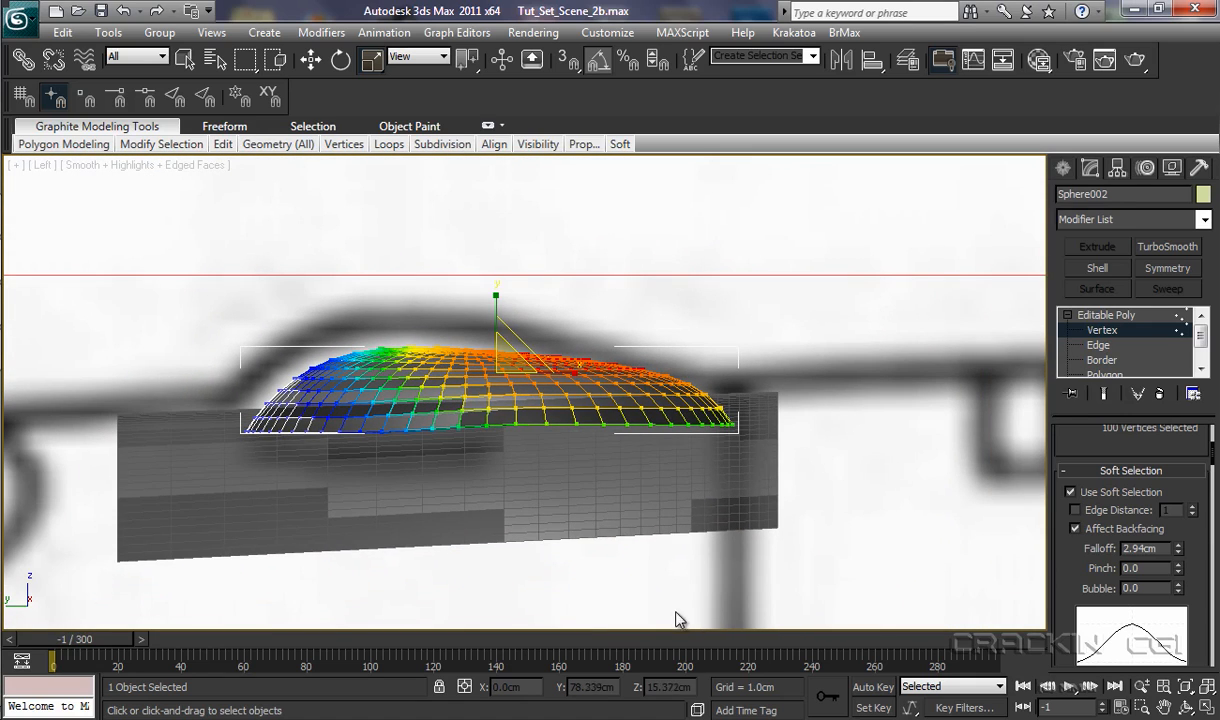
{"action": "middle_click_drag", "start_coordinate": [632, 553], "coordinate": [676, 500]}
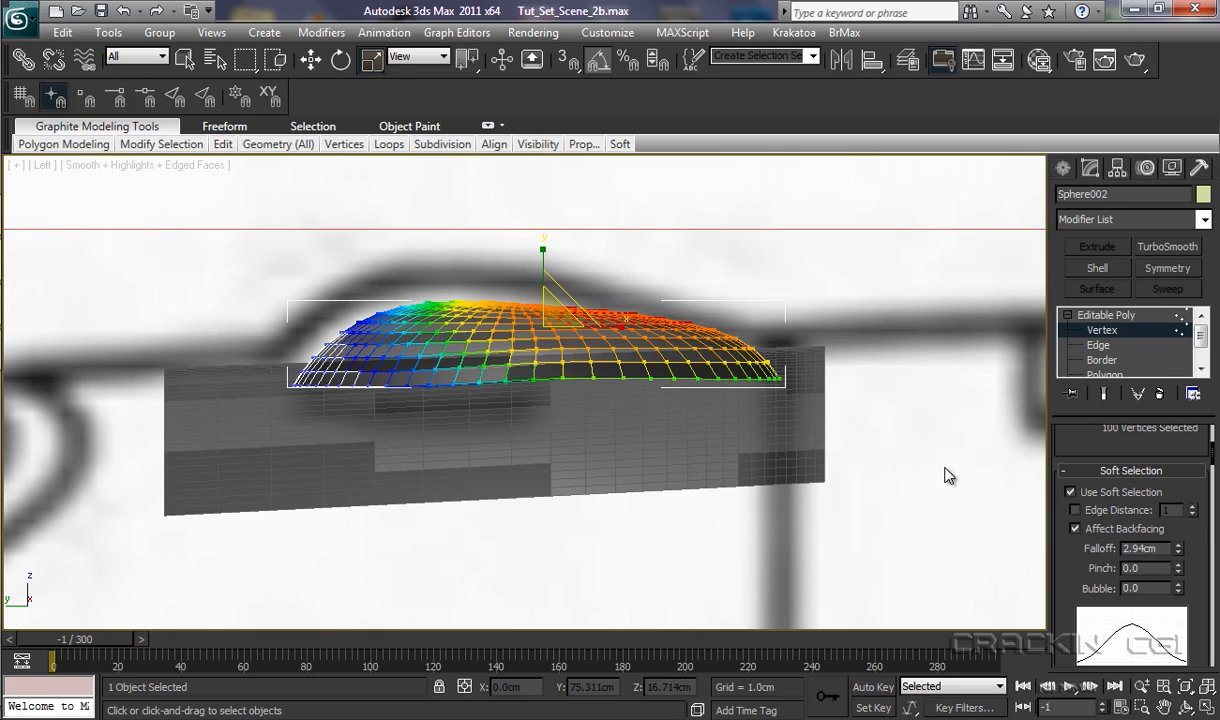
{"action": "key", "text": "w"}
{"action": "left_click", "coordinate": [1100, 318]}
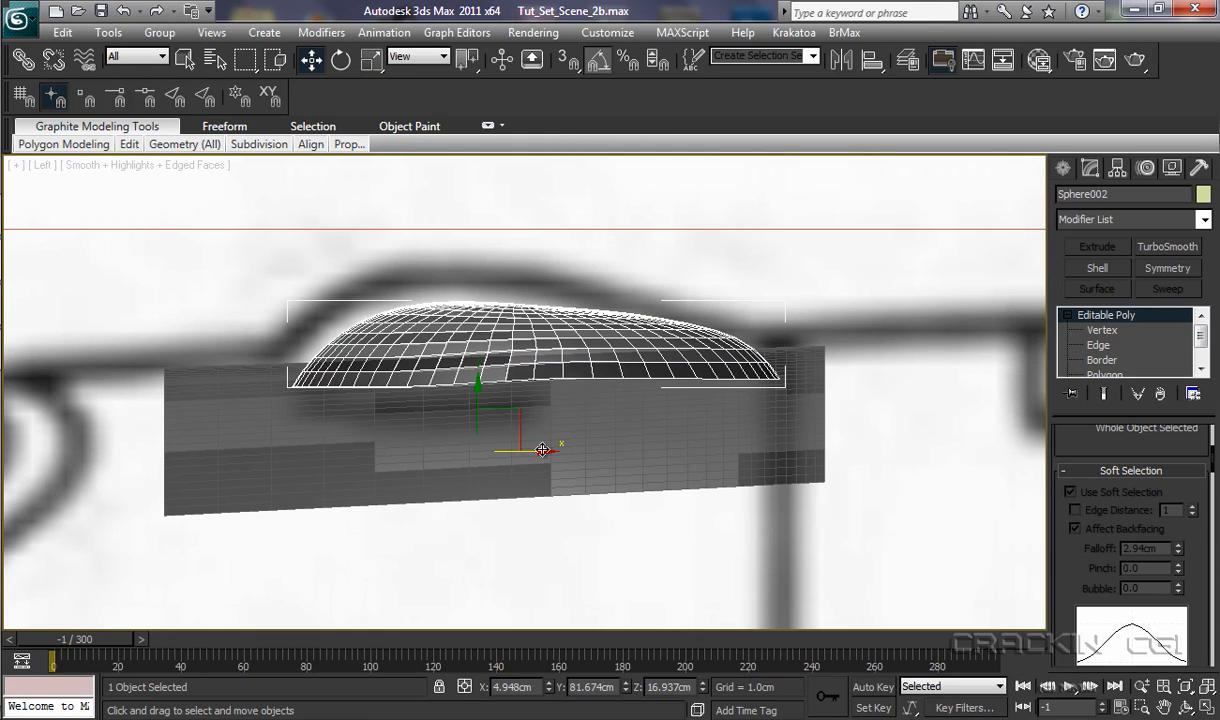
{"action": "left_click_drag", "start_coordinate": [477, 387], "coordinate": [477, 352]}
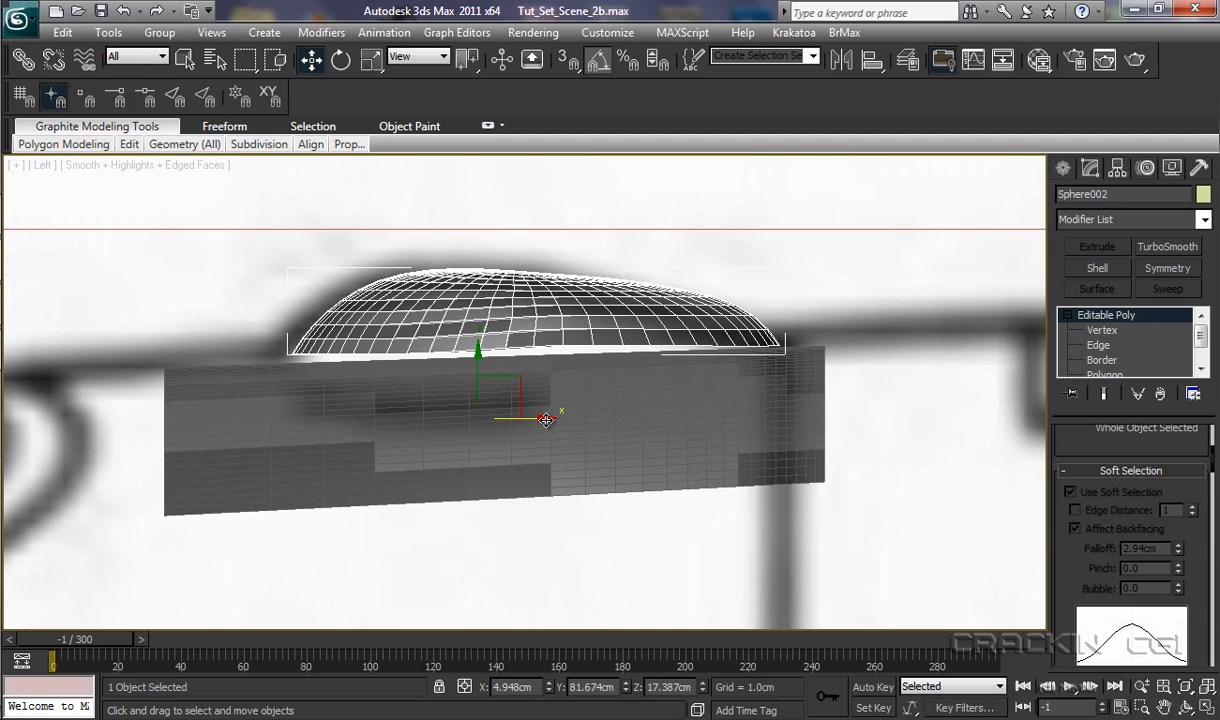
{"action": "left_click_drag", "start_coordinate": [547, 418], "coordinate": [520, 420]}
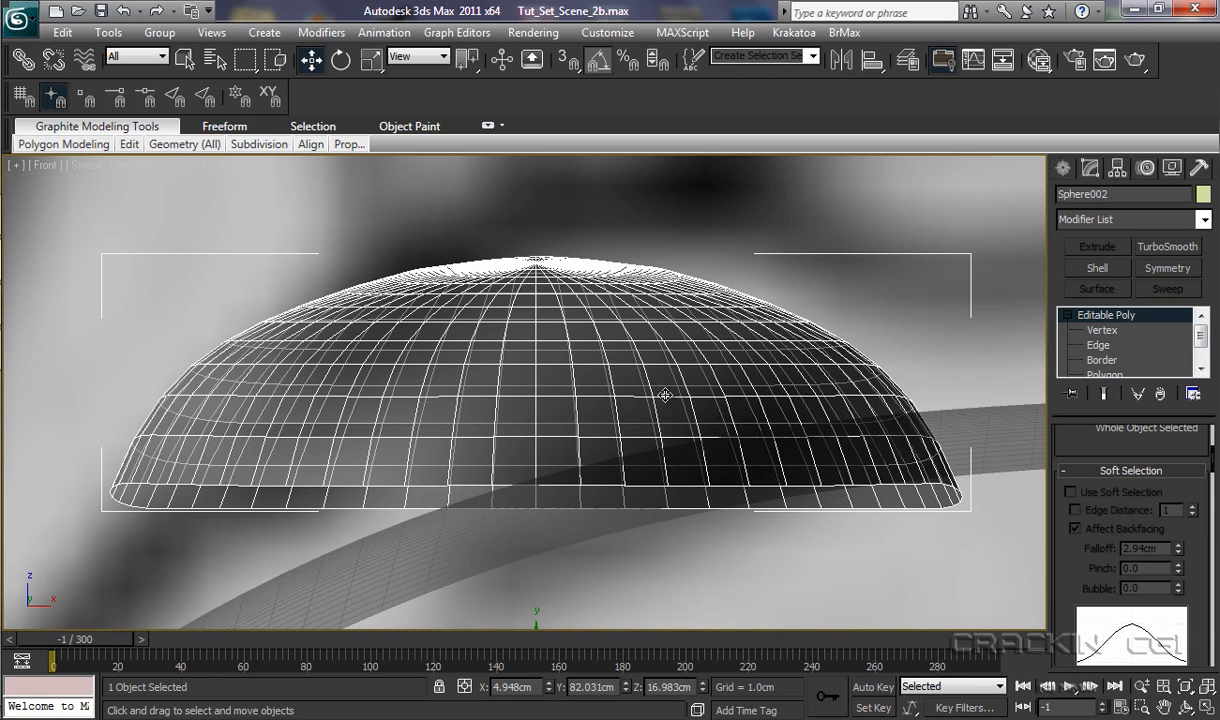
Step: In the front view, tilt the dome 20° so its base follows the slope of Mag_Cover
{"action": "scroll", "coordinate": [665, 395], "scroll_direction": "down", "scroll_amount": 5}
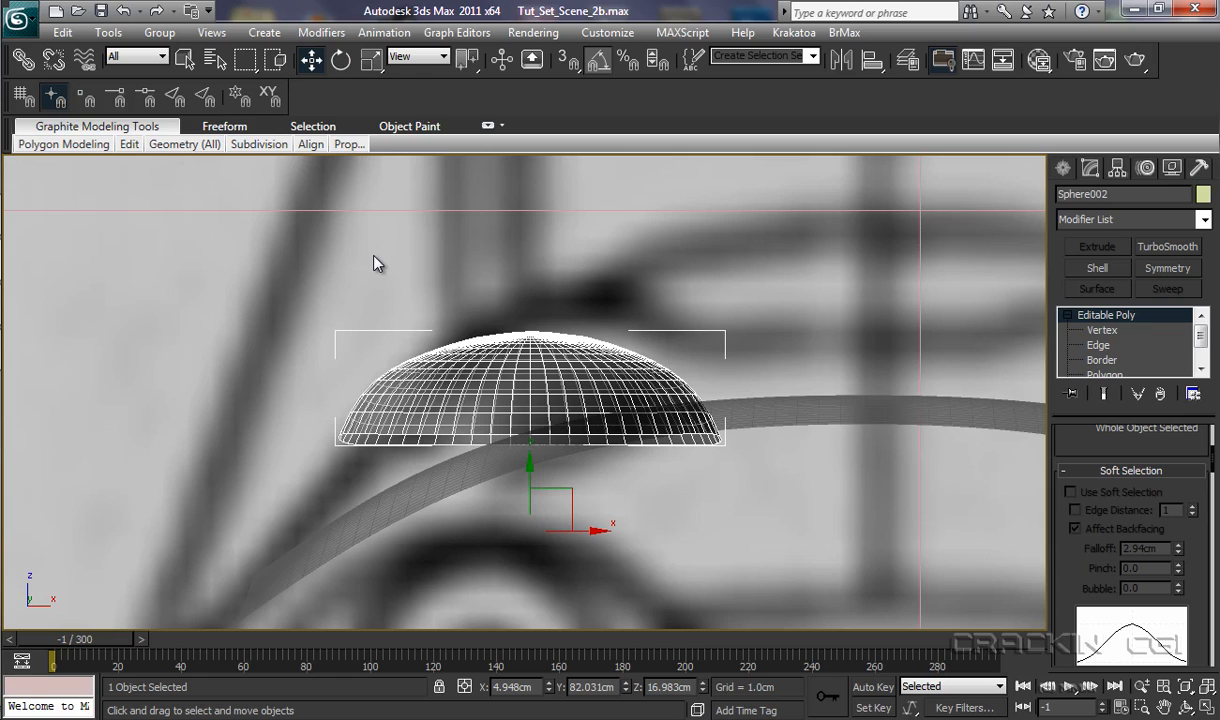
{"action": "left_click", "coordinate": [343, 66]}
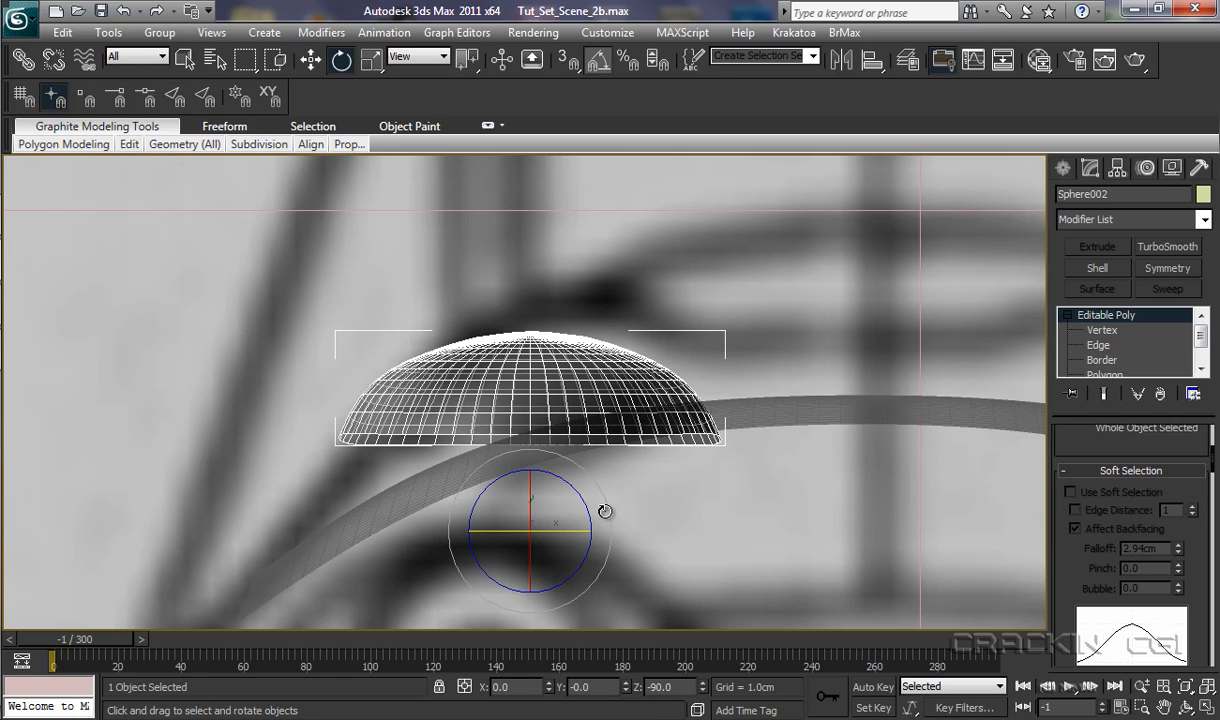
{"action": "left_click_drag", "start_coordinate": [610, 509], "coordinate": [607, 491]}
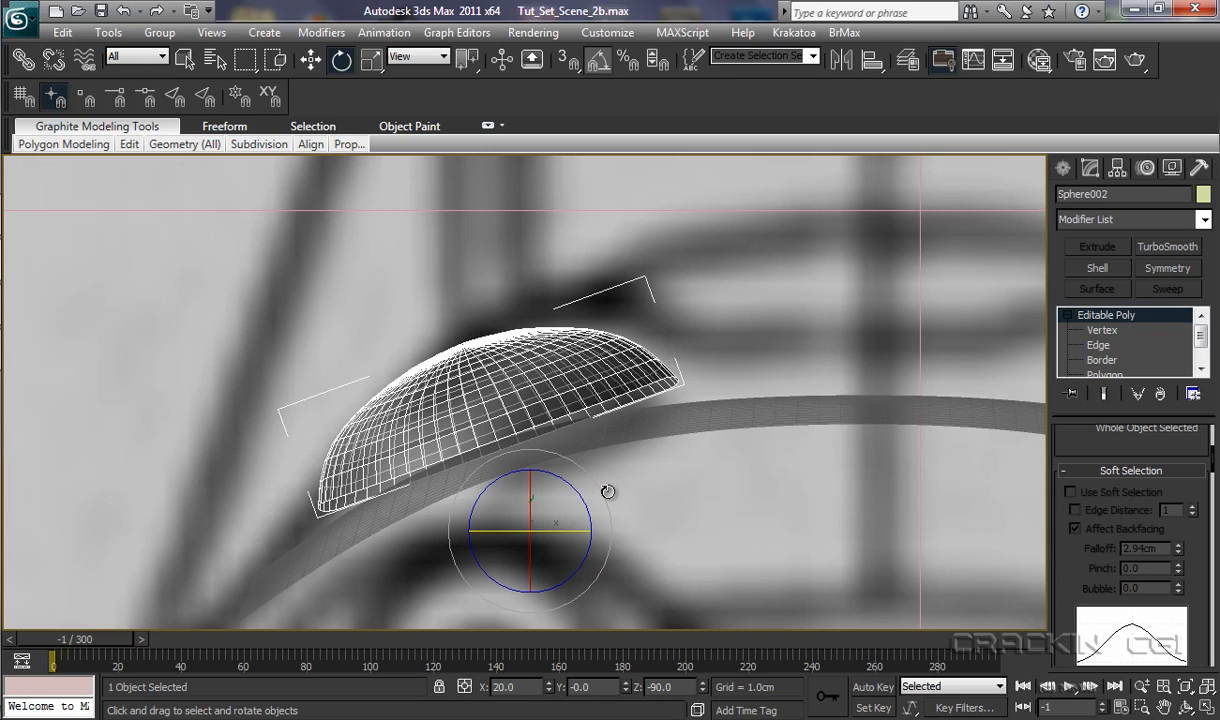
Step: Lower the tilted dome to about Z 16.65 cm so its rim sinks into Mag_Cover, and check the fit in perspective
{"action": "key", "text": "w"}
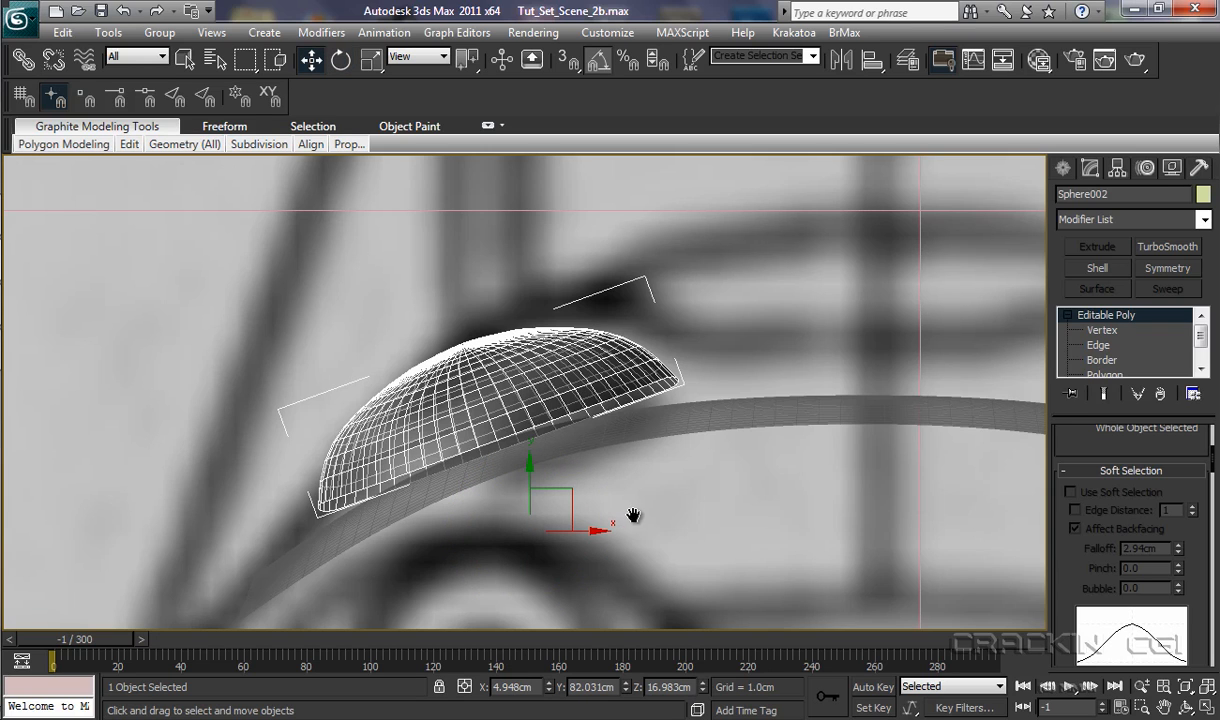
{"action": "middle_click_drag", "start_coordinate": [634, 513], "coordinate": [658, 427]}
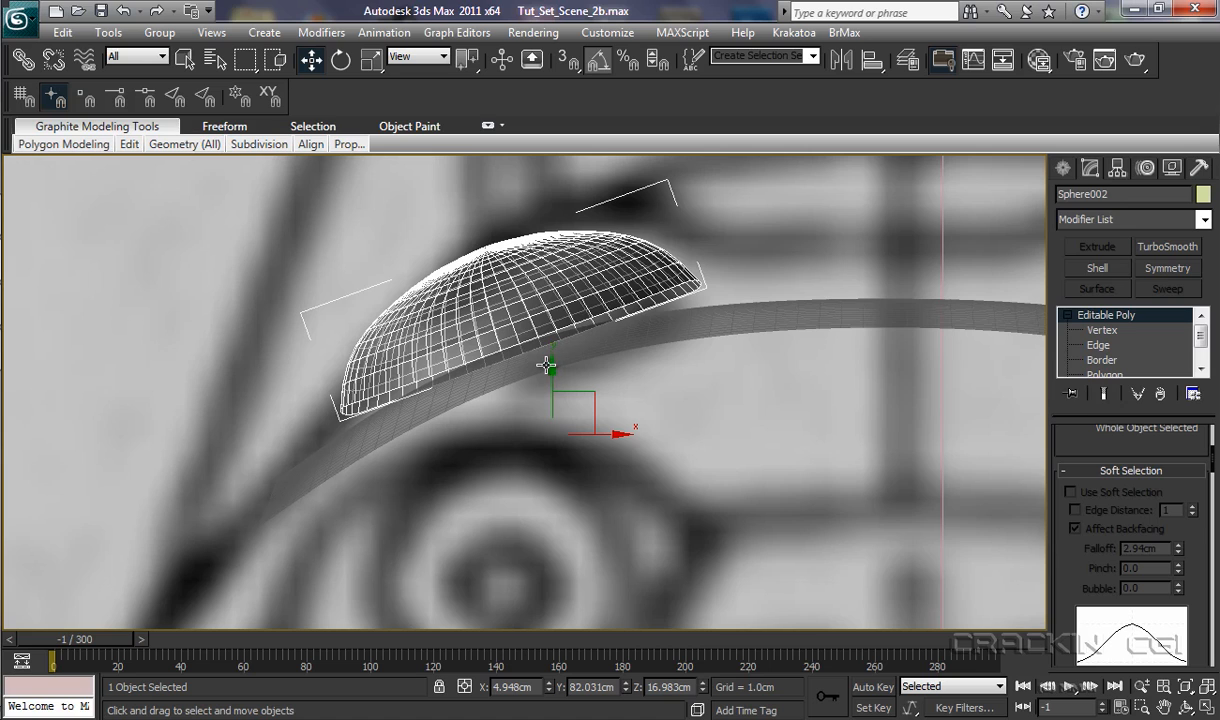
{"action": "left_click_drag", "start_coordinate": [552, 368], "coordinate": [556, 401]}
{"action": "scroll", "coordinate": [556, 401], "scroll_direction": "down", "scroll_amount": 6}
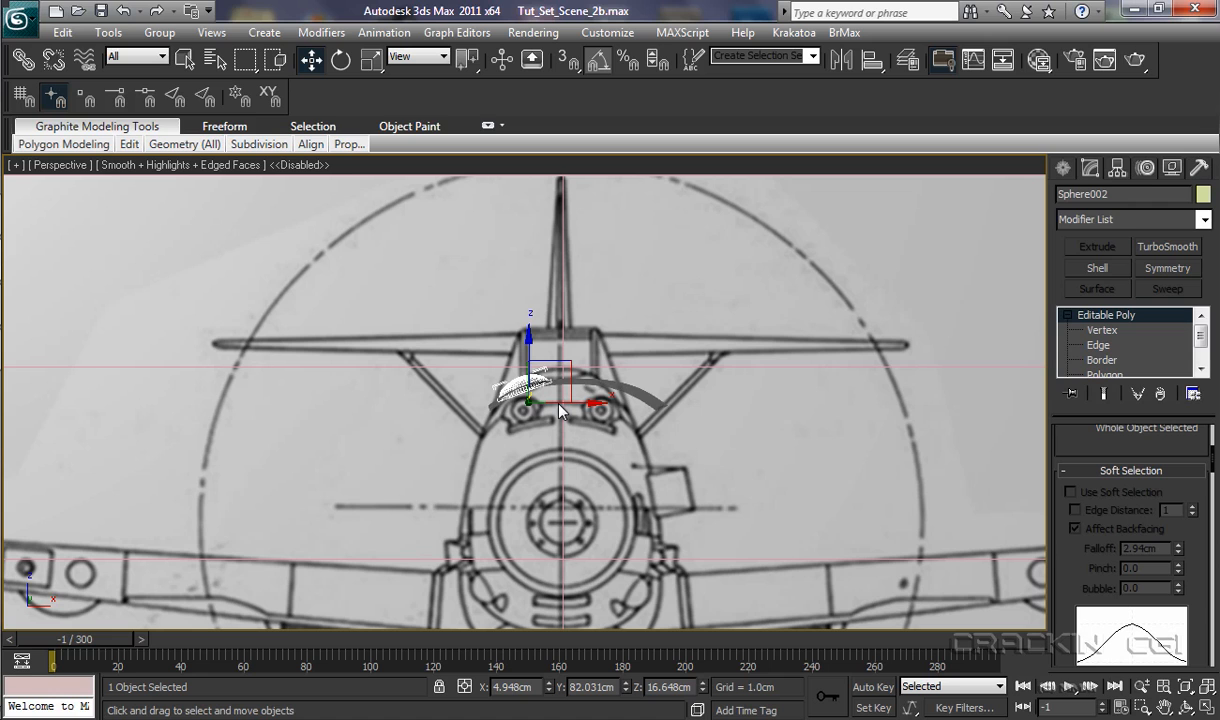
{"action": "key", "text": "z"}
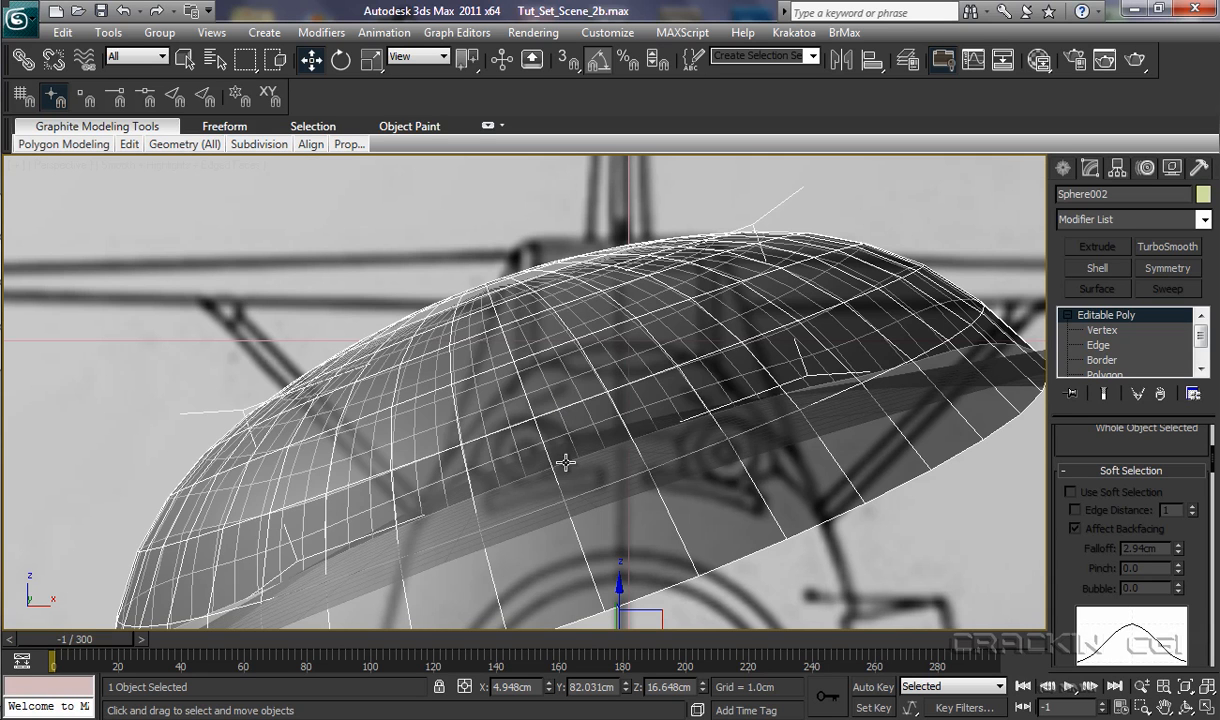
{"action": "scroll", "coordinate": [602, 480], "scroll_direction": "down", "scroll_amount": 2}
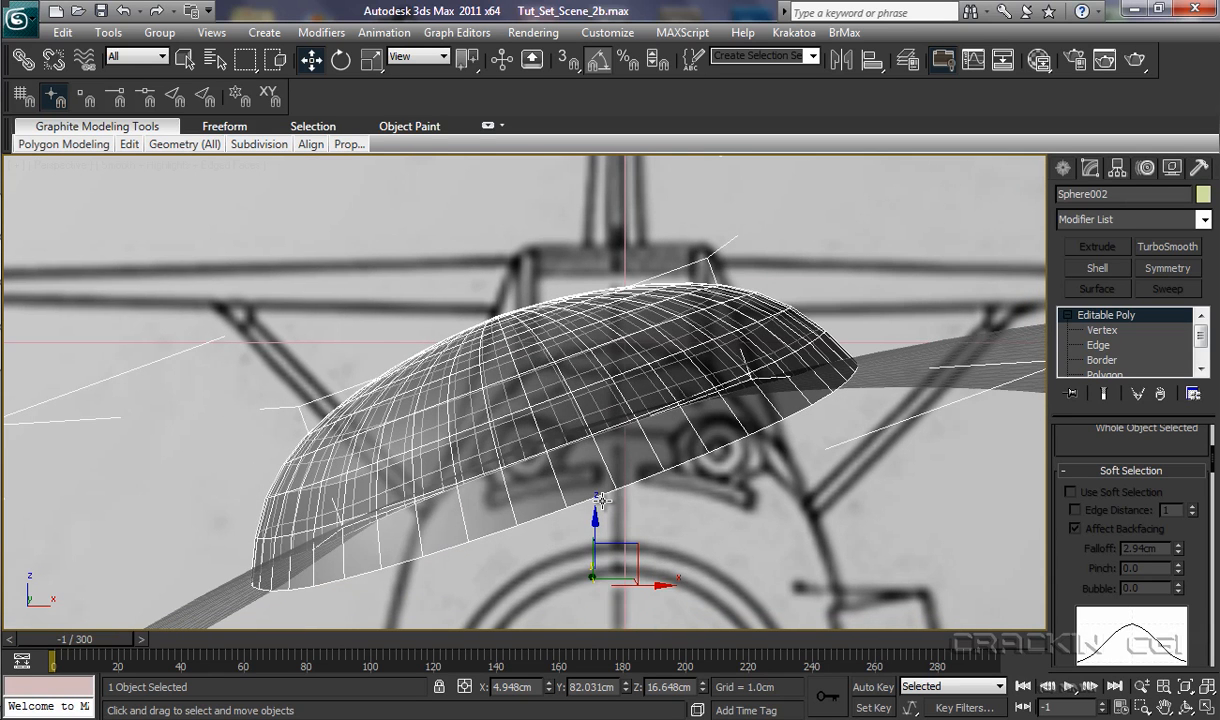
{"action": "scroll", "coordinate": [602, 500], "scroll_direction": "down", "scroll_amount": 2}
{"action": "middle_click_drag", "start_coordinate": [597, 522], "coordinate": [582, 580], "text": "alt"}
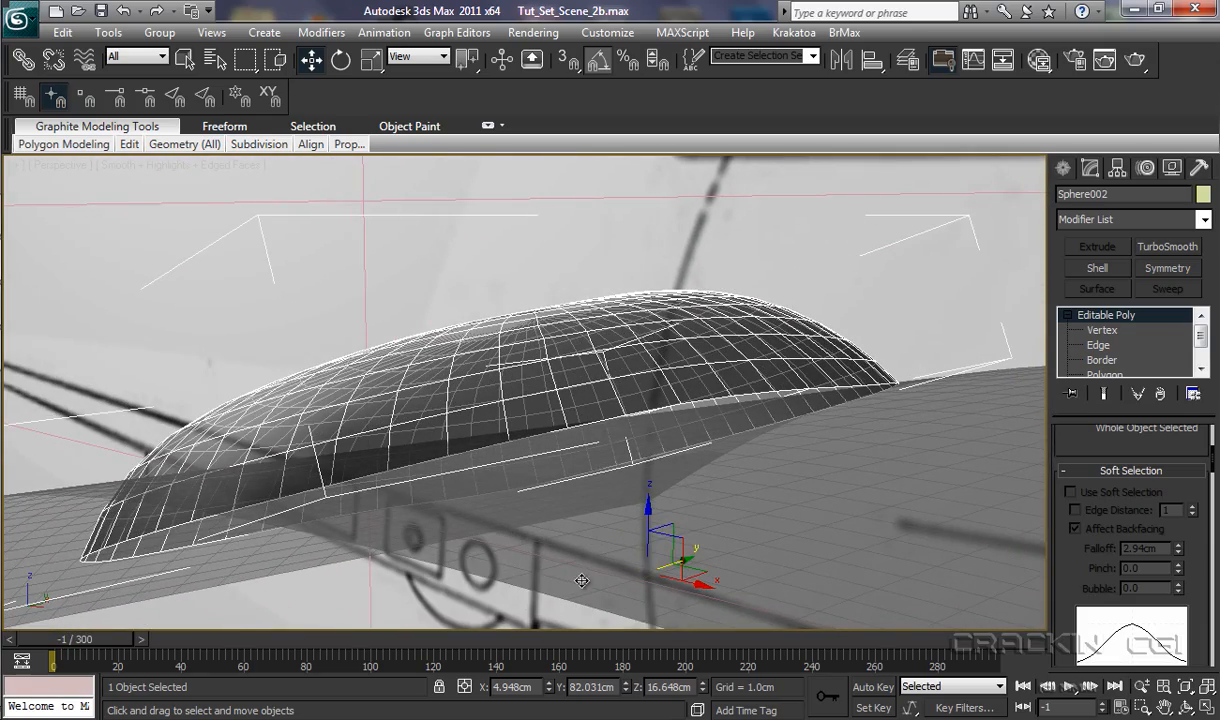
Step: Lower the tilted dome slightly further into Mag_Cover, to about Z 16.57 cm
{"action": "left_click", "coordinate": [648, 513]}
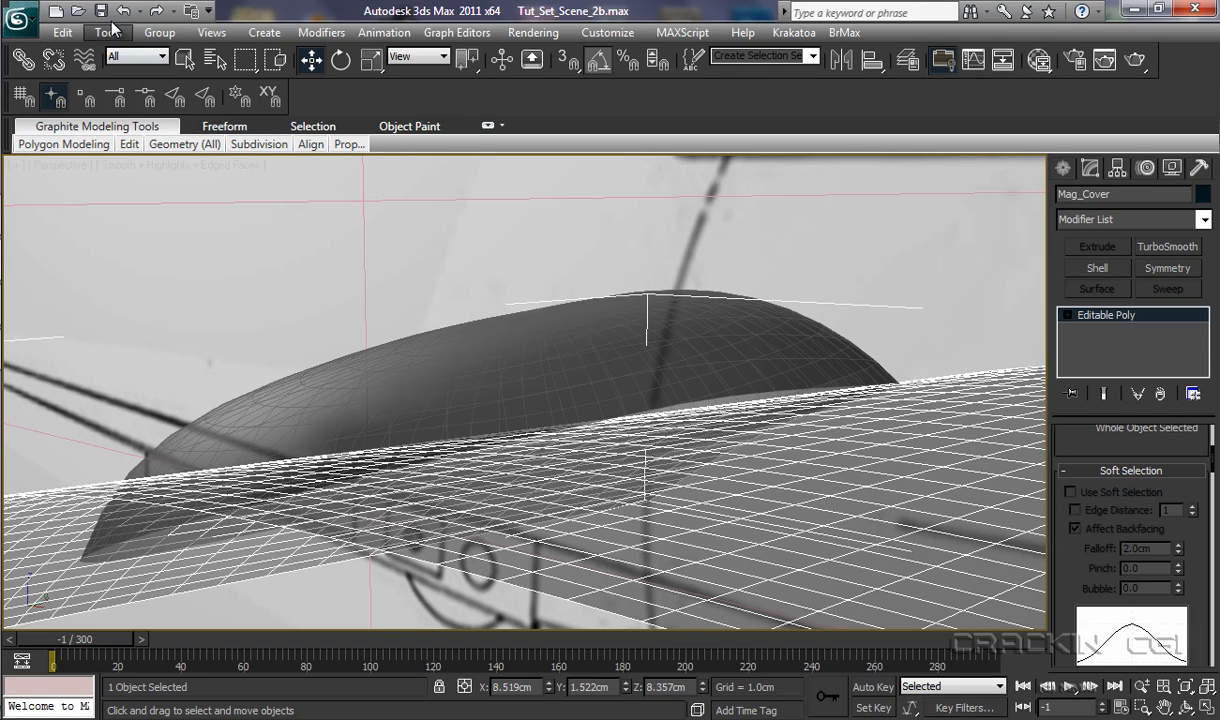
{"action": "left_click", "coordinate": [604, 370]}
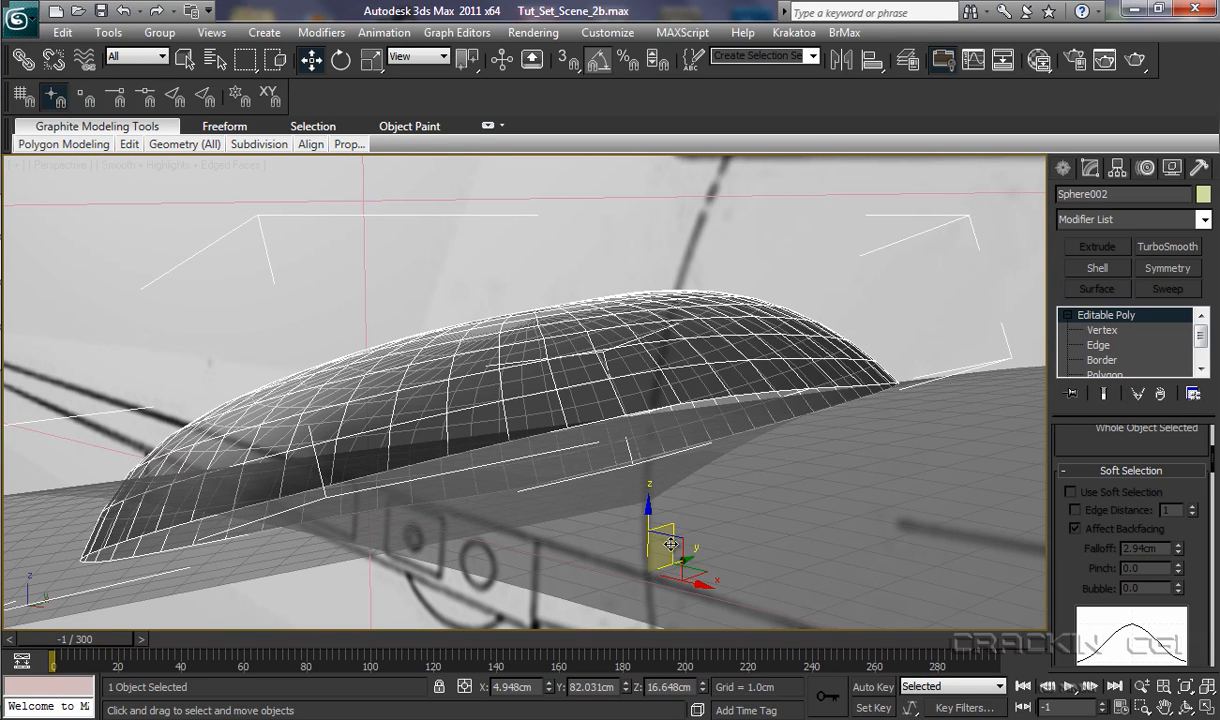
{"action": "mouse_move", "coordinate": [643, 572]}
{"action": "middle_mouse_down", "text": "alt"}
{"action": "mouse_move", "coordinate": [647, 540]}
{"action": "mouse_move", "coordinate": [643, 552]}
{"action": "middle_mouse_up", "text": "alt"}
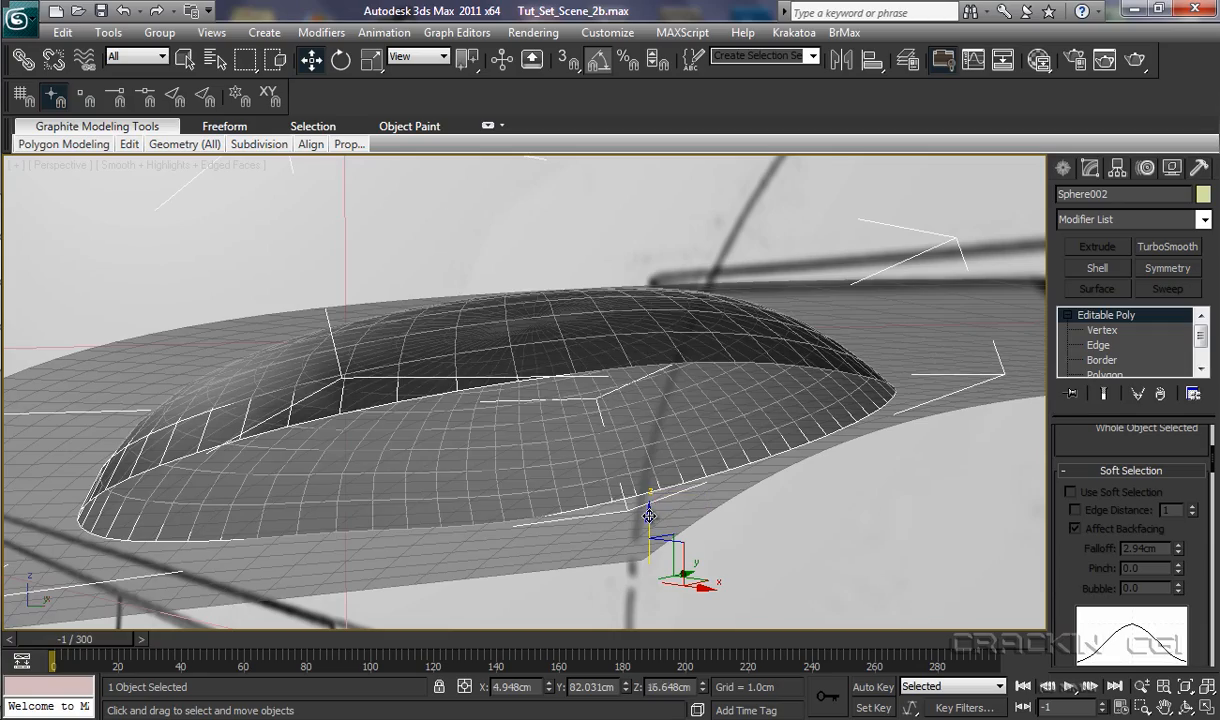
{"action": "left_click_drag", "start_coordinate": [649, 514], "coordinate": [648, 525]}
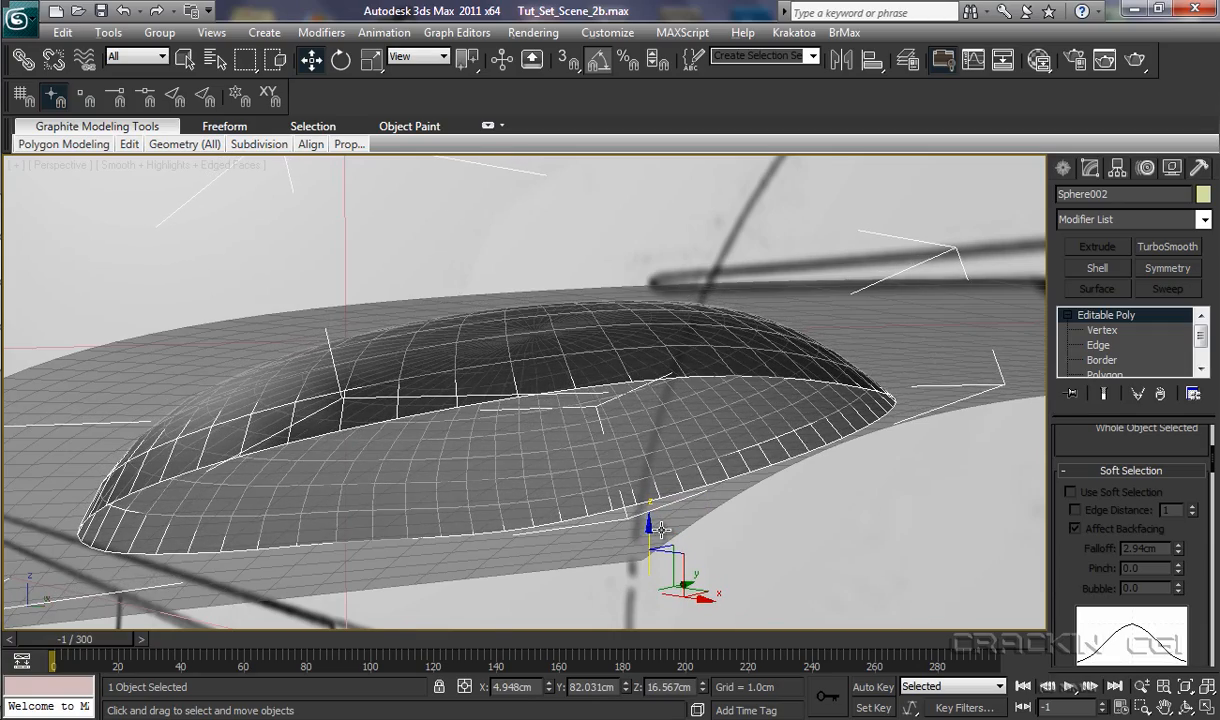
Step: Turn off see-through display for Mag_Cover so the surface shows as opaque
{"action": "middle_click_drag", "start_coordinate": [648, 525], "coordinate": [704, 542], "text": "alt"}
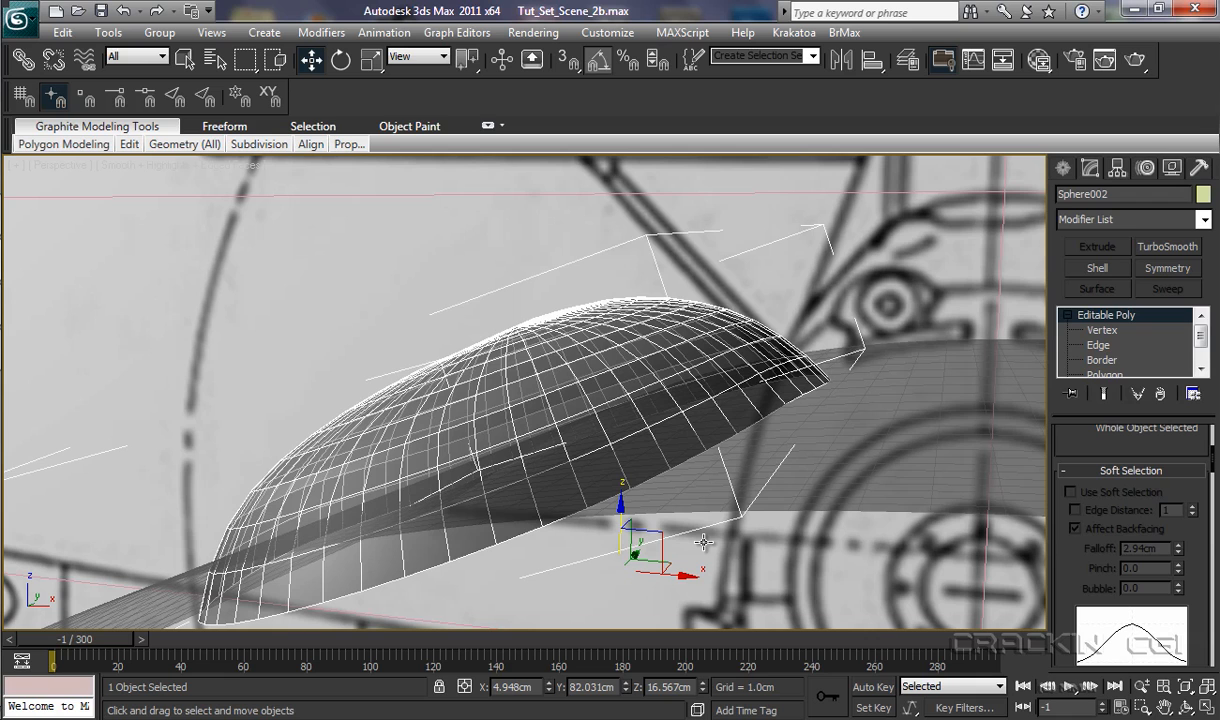
{"action": "left_click", "coordinate": [890, 460]}
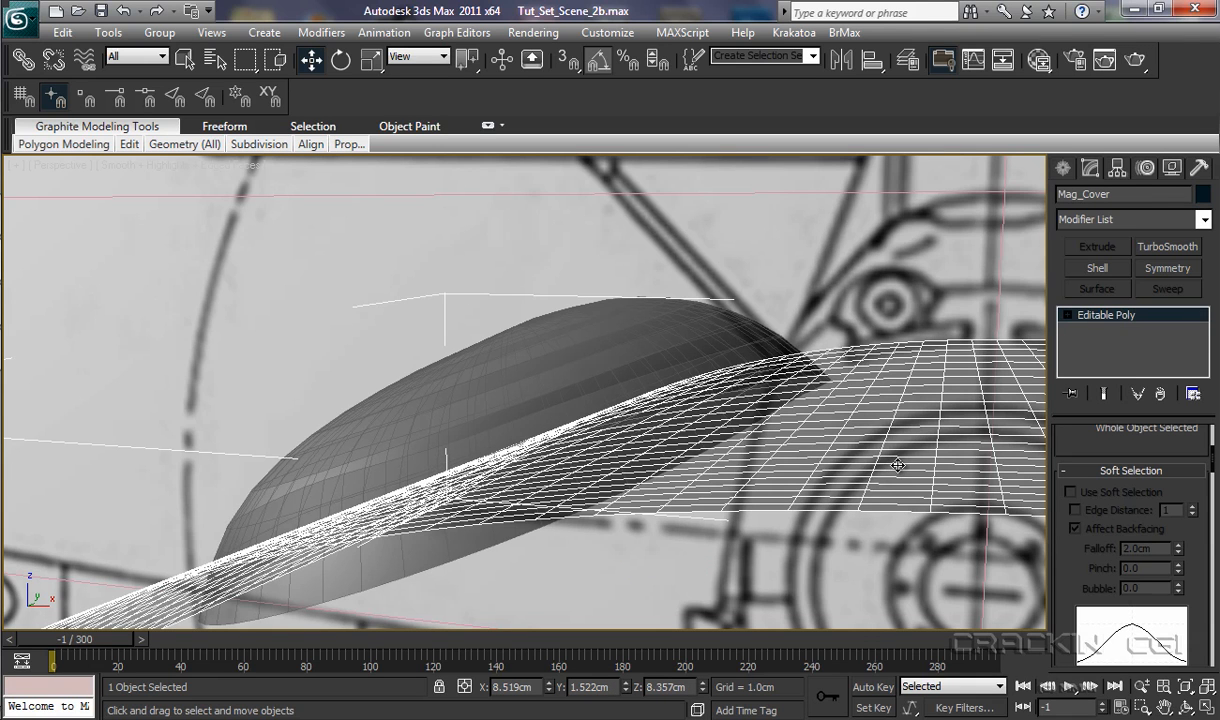
{"action": "key", "text": "alt+x"}
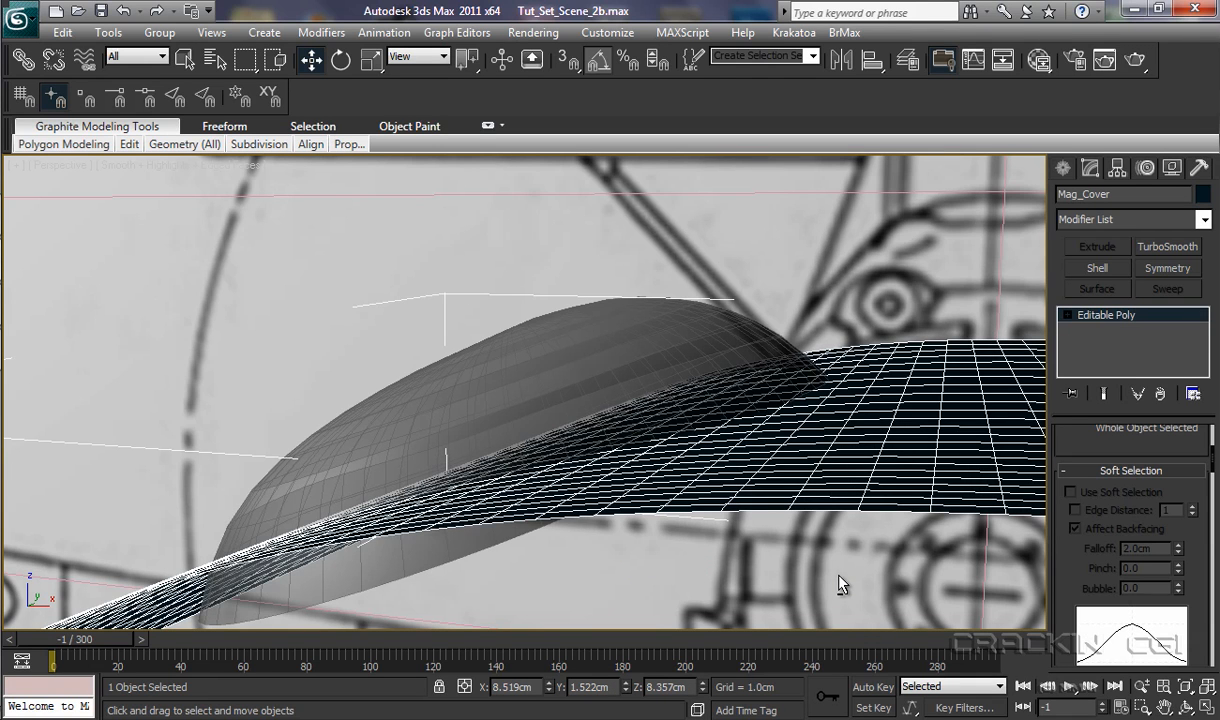
Step: From beneath Mag_Cover, lower the dome to about Z 16.54 cm and check that its rim pokes through the surface all around
{"action": "scroll", "coordinate": [840, 578], "scroll_direction": "up", "scroll_amount": 6}
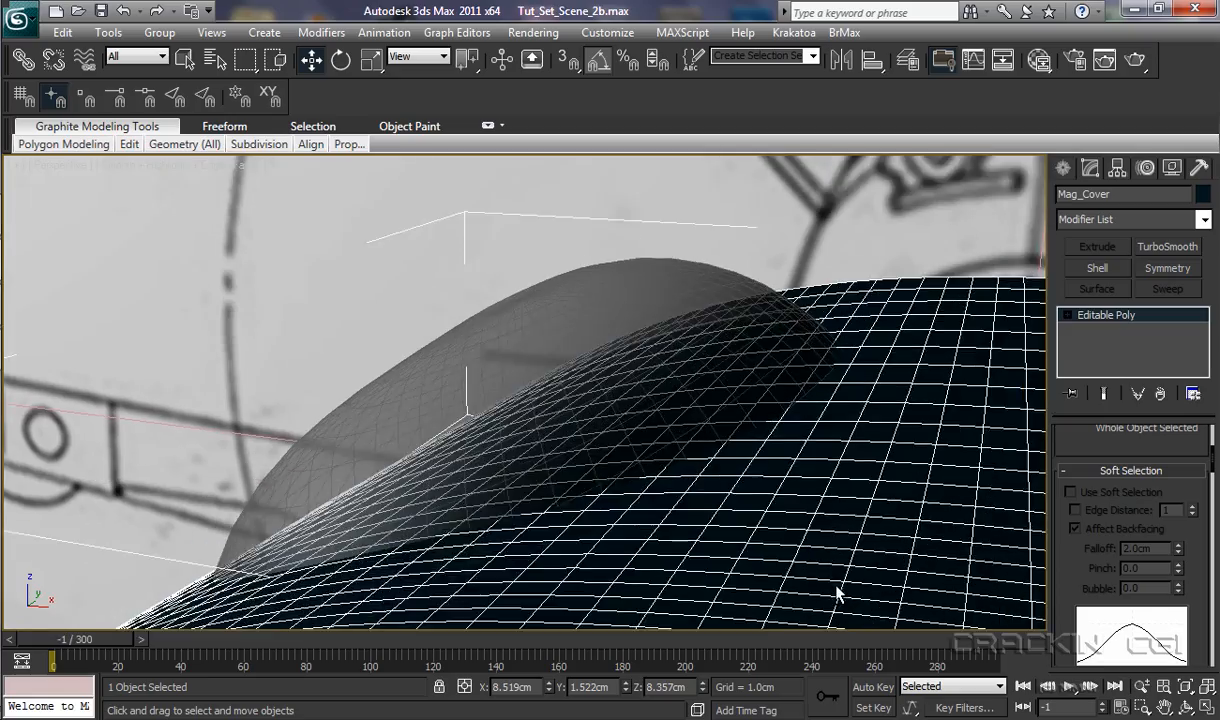
{"action": "middle_click_drag", "start_coordinate": [835, 588], "coordinate": [866, 496], "text": "alt"}
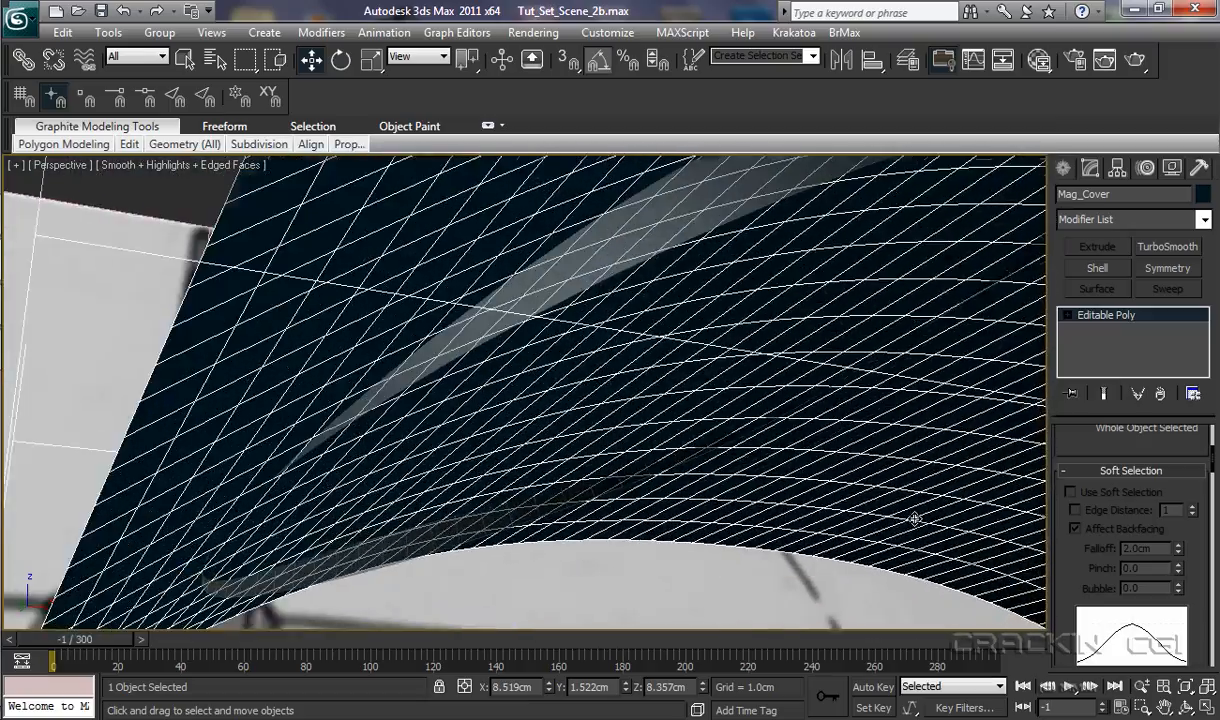
{"action": "left_click", "coordinate": [645, 257]}
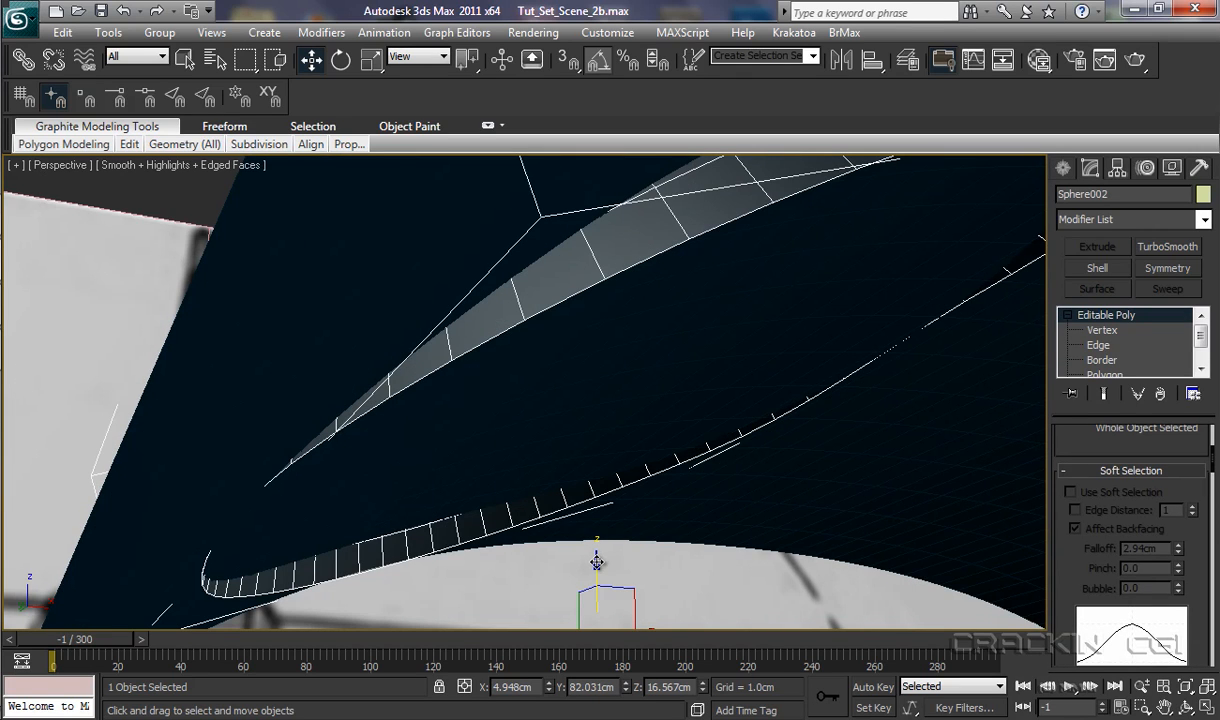
{"action": "left_click_drag", "start_coordinate": [596, 559], "coordinate": [596, 568]}
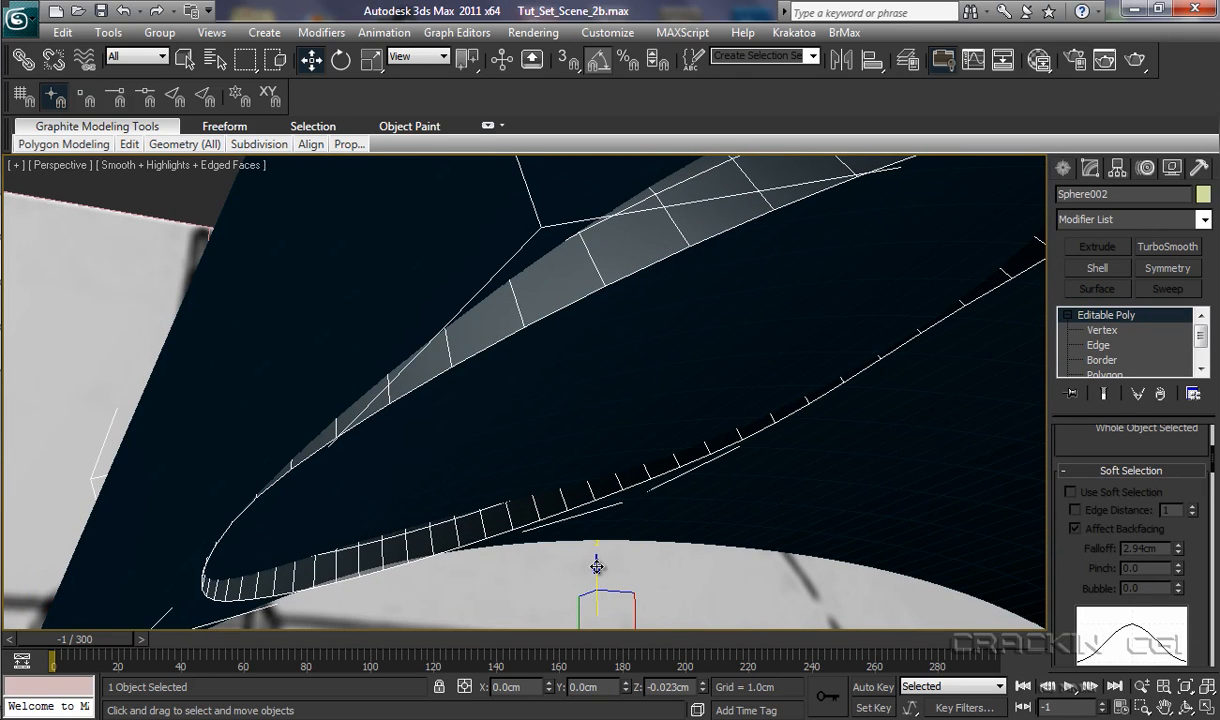
{"action": "middle_click_drag", "start_coordinate": [681, 517], "coordinate": [650, 527], "text": "alt"}
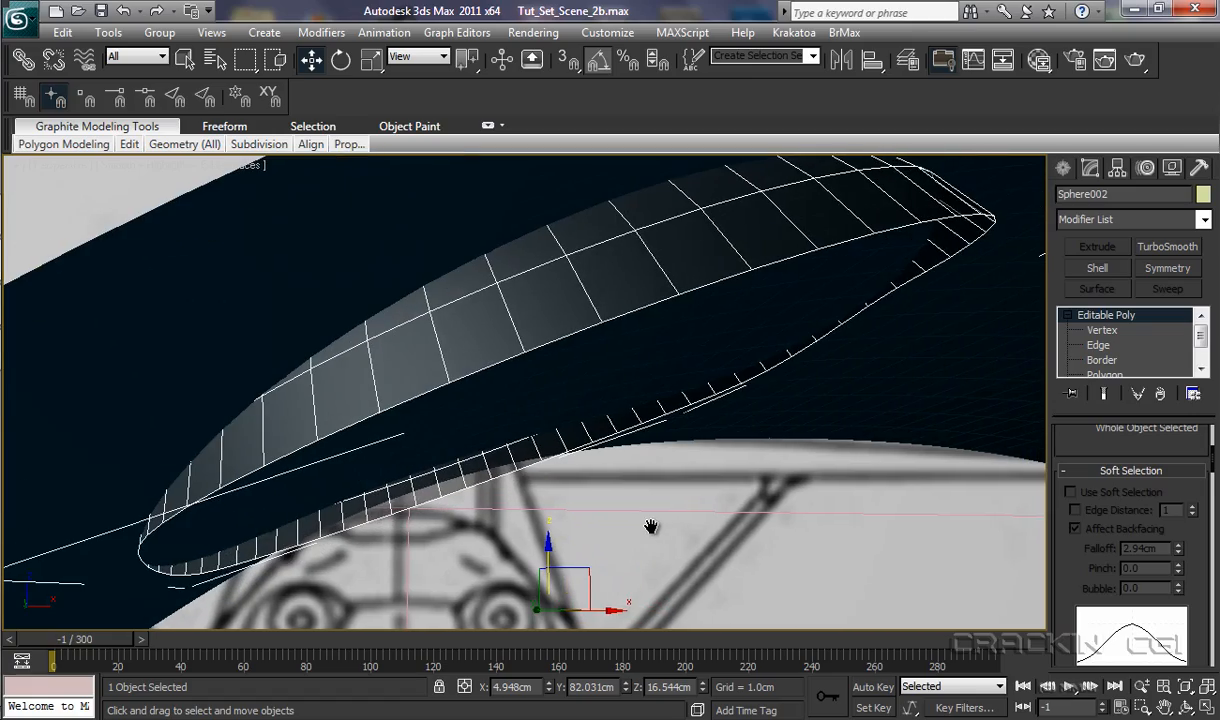